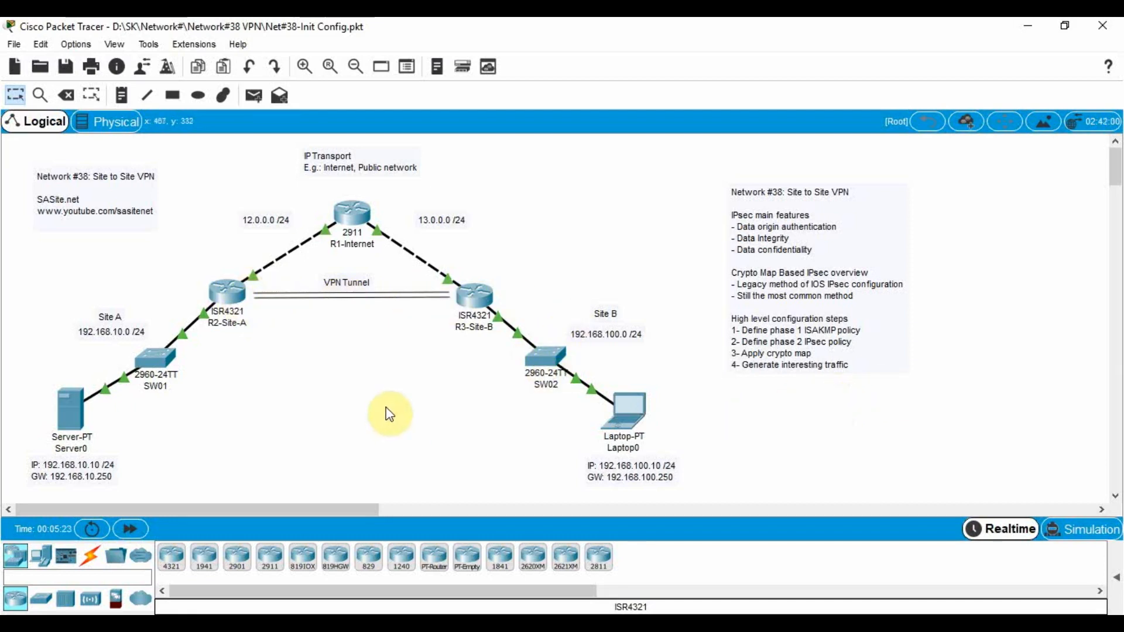
# Step: Open the R2-Site-A and R3-Site-B router windows side by side with the command line of each showing
pyautogui.click(227, 291)
pyautogui.moveTo(579, 95); pyautogui.dragTo(271, 82)
pyautogui.moveTo(479, 129); pyautogui.dragTo(568, 133)
pyautogui.click(658, 167)
pyautogui.click(483, 297)
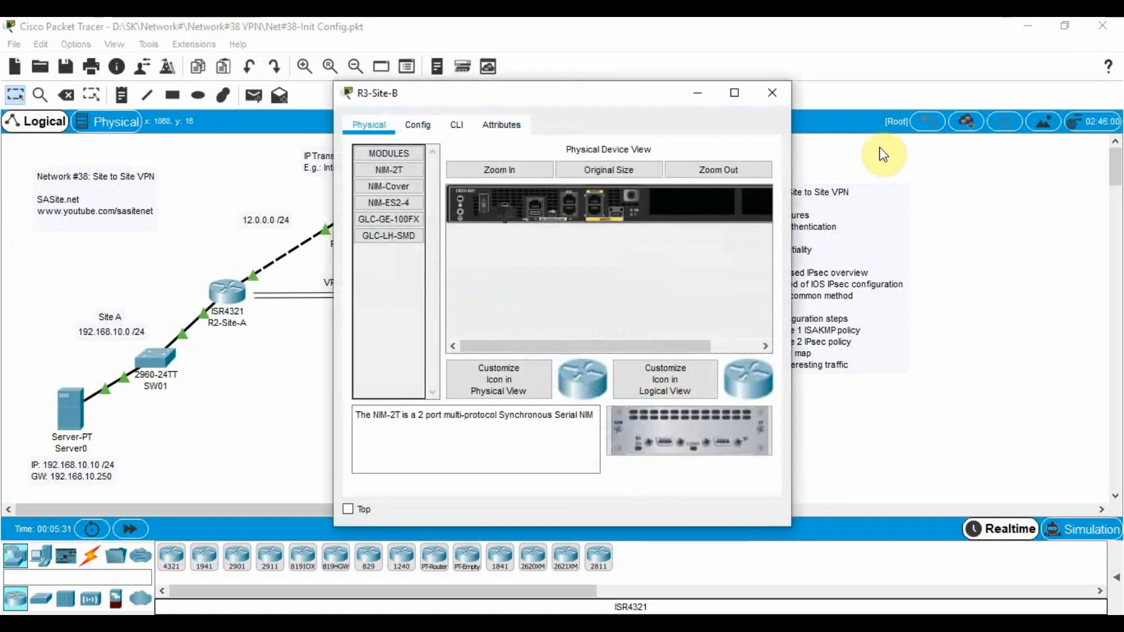
pyautogui.moveTo(791, 166); pyautogui.dragTo(890, 168)
pyautogui.moveTo(641, 100); pyautogui.dragTo(852, 97)
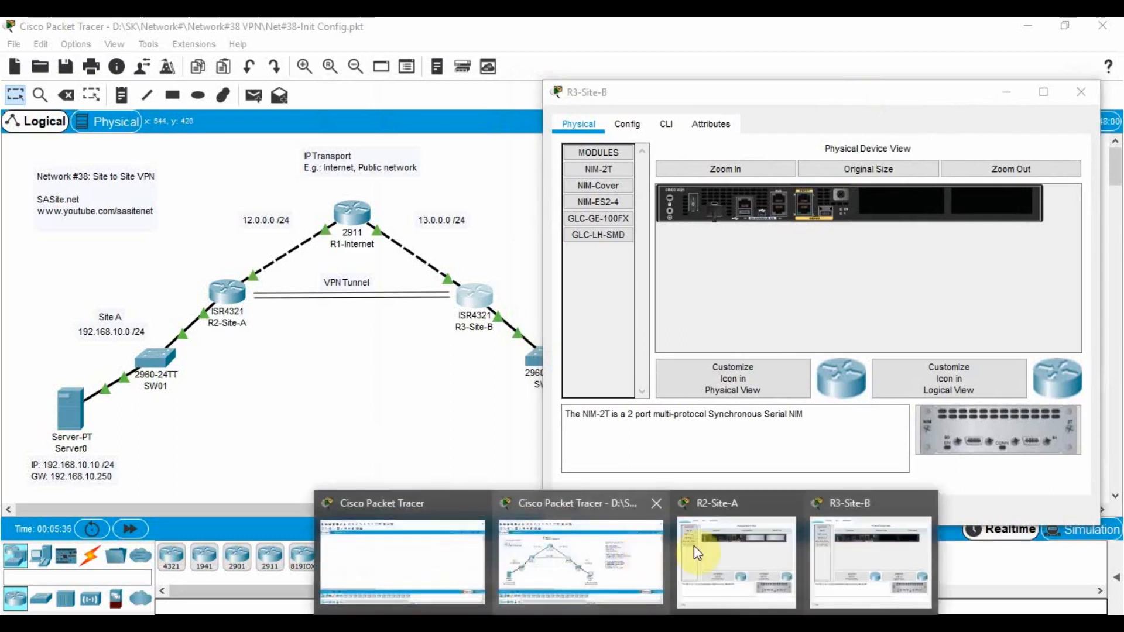
pyautogui.click(694, 545)
pyautogui.moveTo(371, 88)
pyautogui.mouseDown()
pyautogui.moveTo(350, 109)
pyautogui.moveTo(358, 106)
pyautogui.mouseUp()
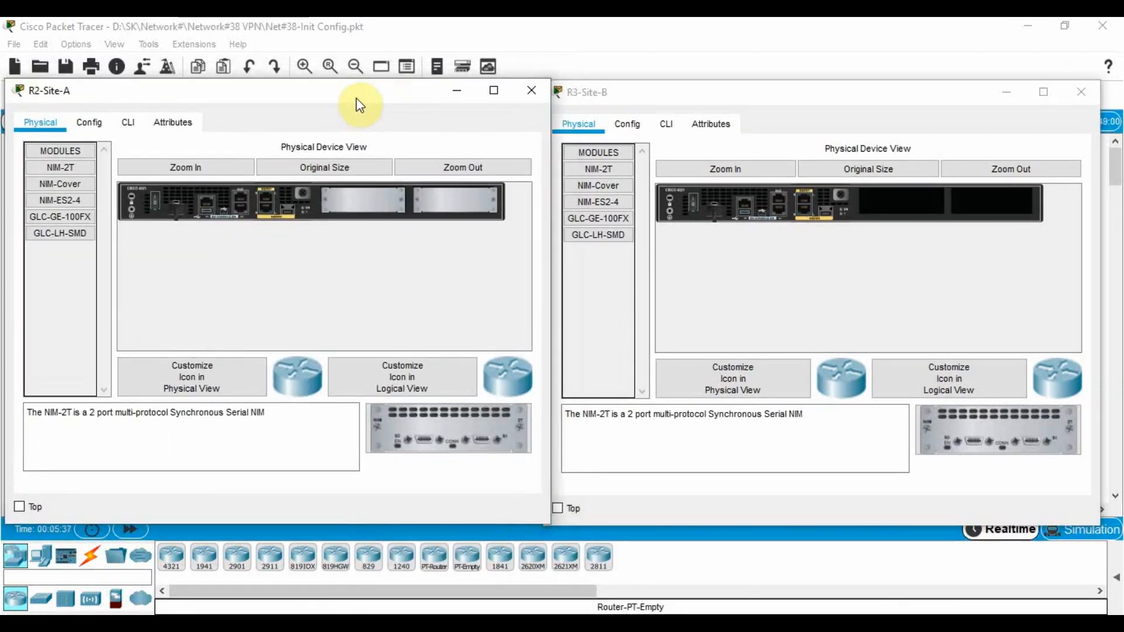
pyautogui.click(125, 124)
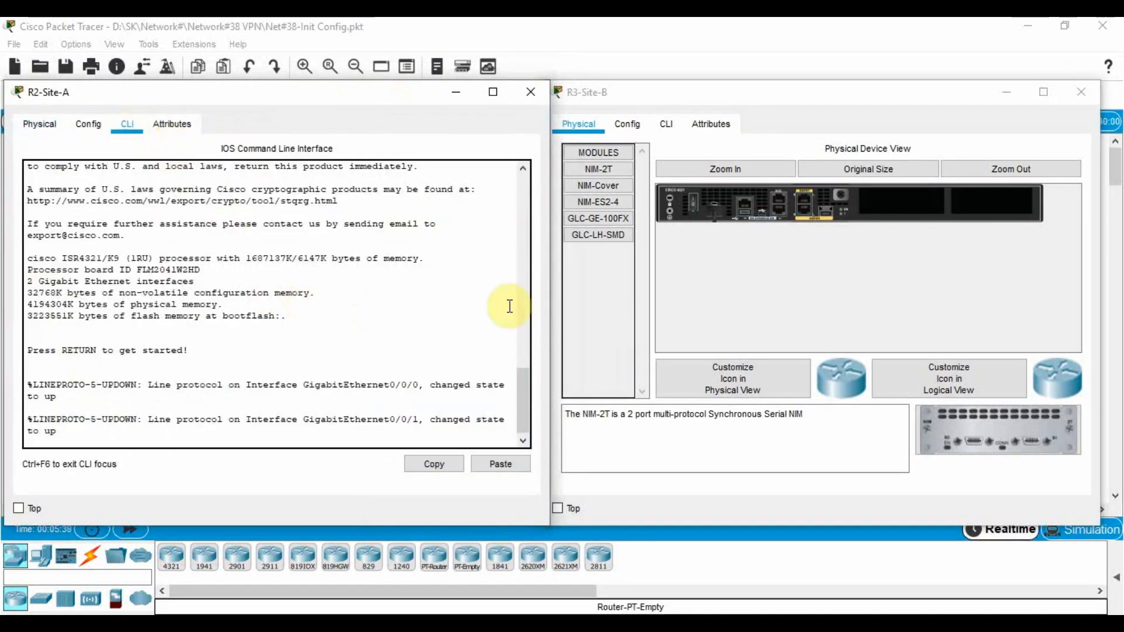
pyautogui.click(659, 127)
# Step: Enter privileged mode on R2-Site-A and run sh ip int brie to review its interface addresses
pyautogui.click(226, 312)
pyautogui.press('Return')
pyautogui.press('Return')
pyautogui.write('en')
pyautogui.press('Return')
pyautogui.press('Return')
pyautogui.press('Return')
pyautogui.write('sh ip int brie')
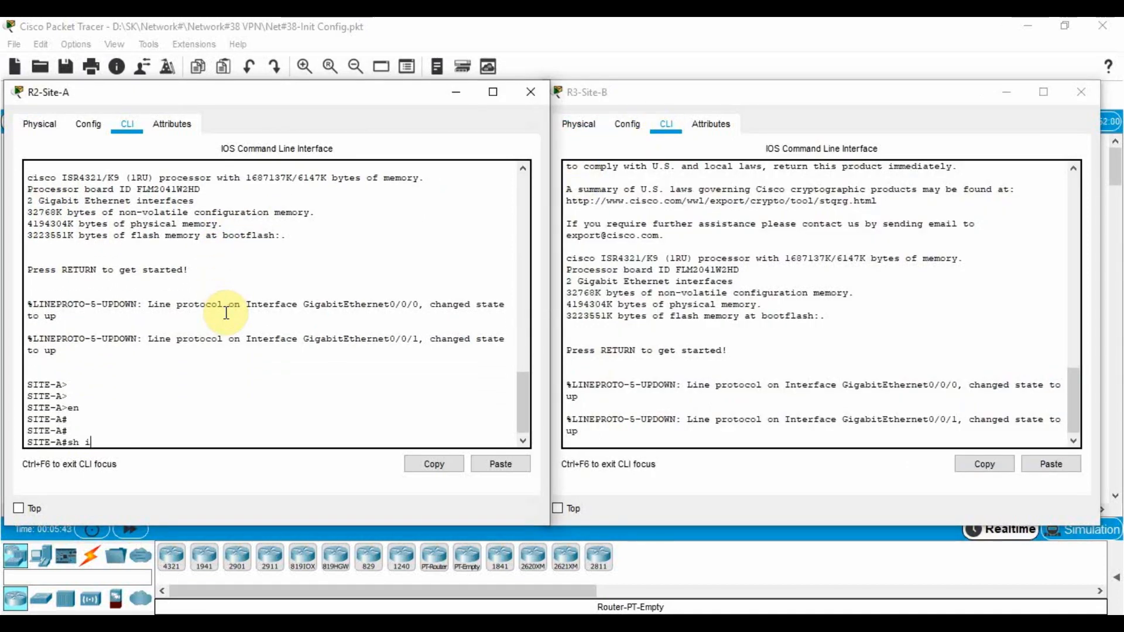
pyautogui.press('Return')
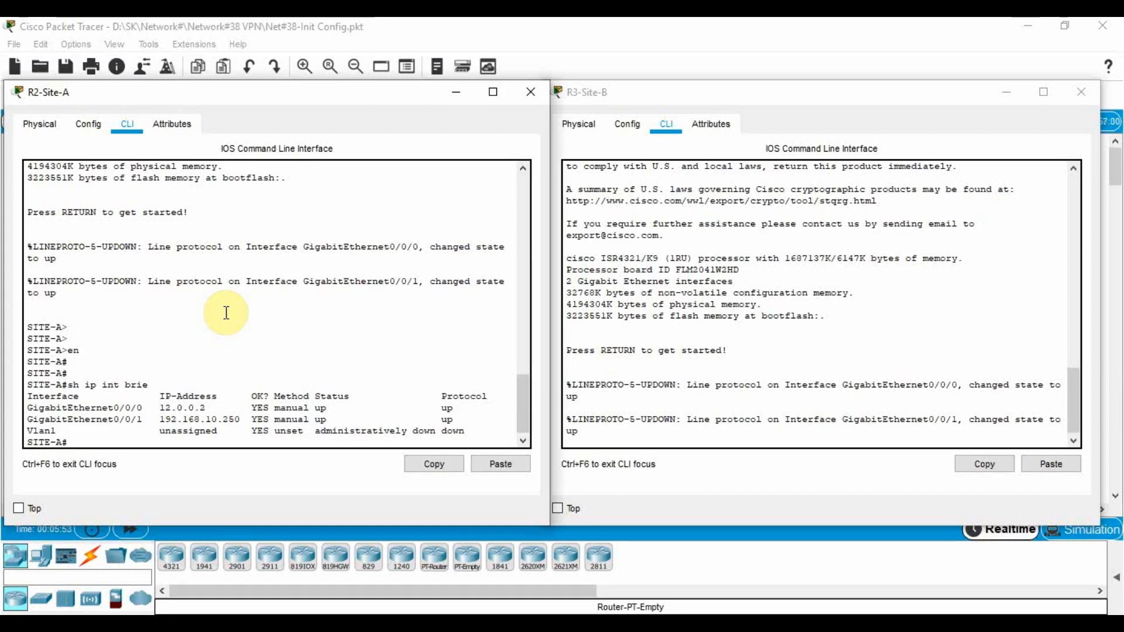
# Step: Test connectivity from R2-Site-A by pinging 12.0.0.1 and 13.0.0.3
pyautogui.write('ping 12.0.0.1')
pyautogui.press('Return')
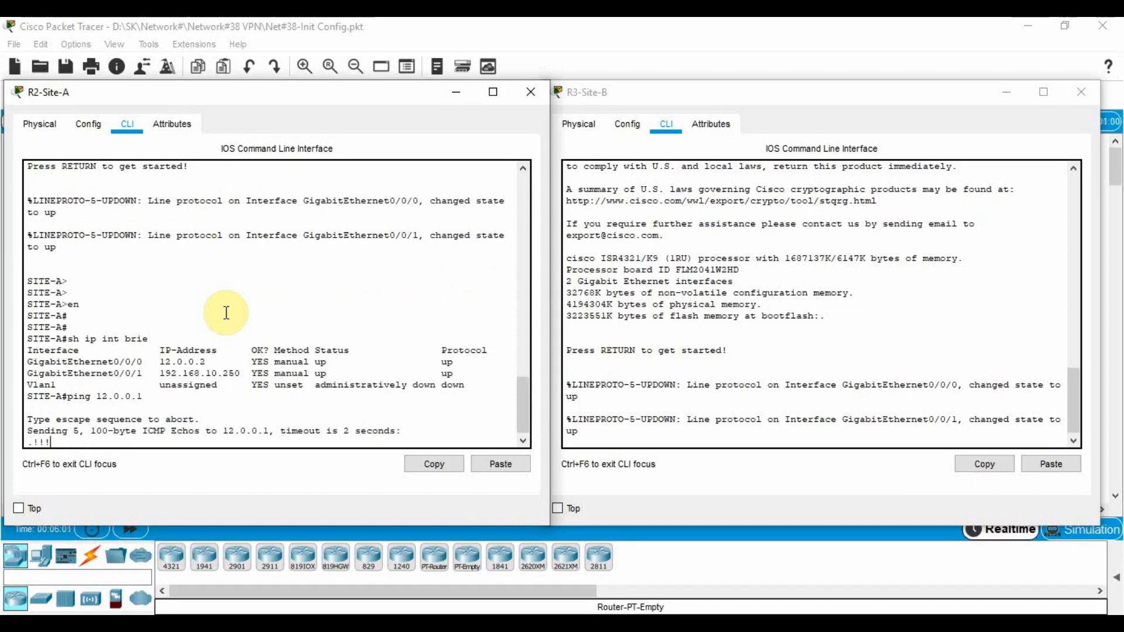
pyautogui.write('ping 1')
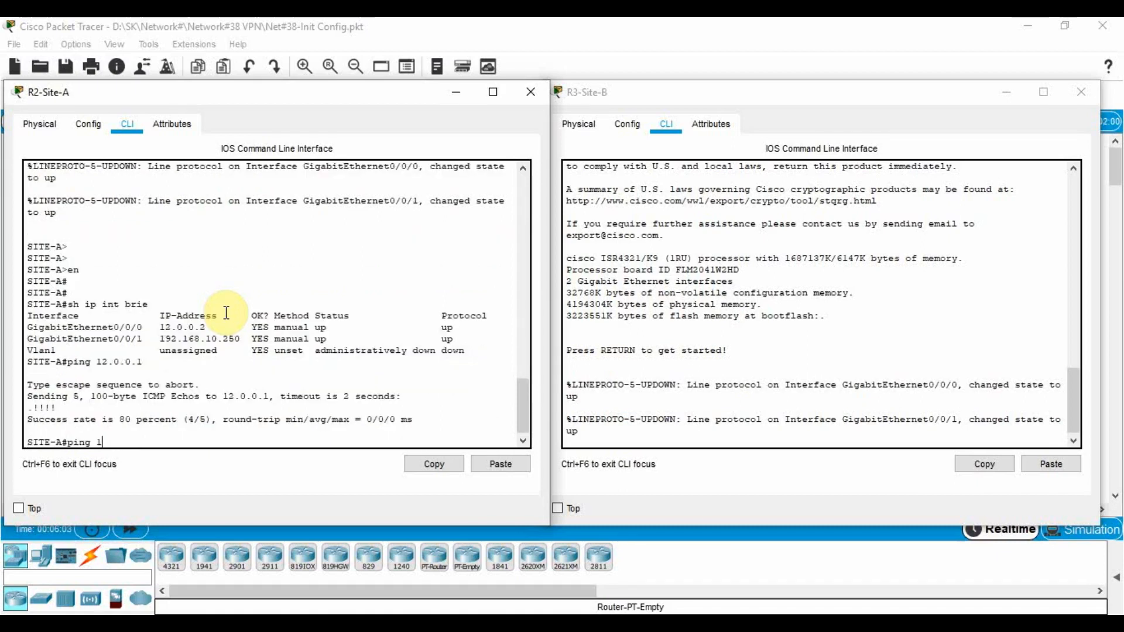
pyautogui.write('3.0.0.3')
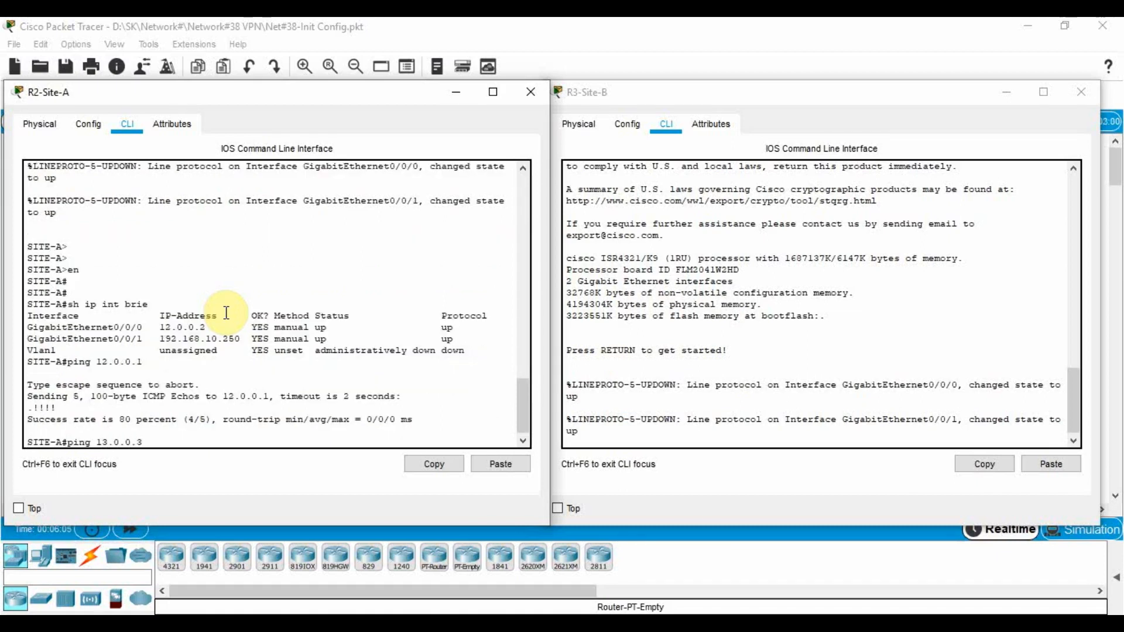
pyautogui.press('Return')
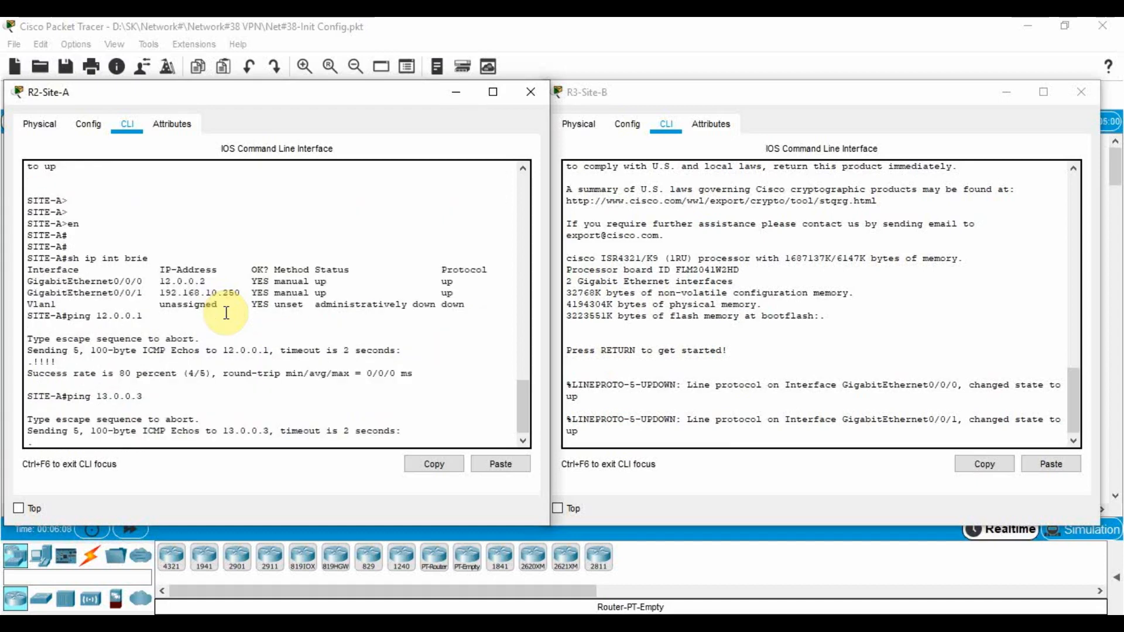
# Step: Enter privileged mode on R3-Site-B and run sh ip int brie to review its interface addresses
pyautogui.click(640, 388)
pyautogui.press('Return')
pyautogui.press('Return')
pyautogui.press('Return')
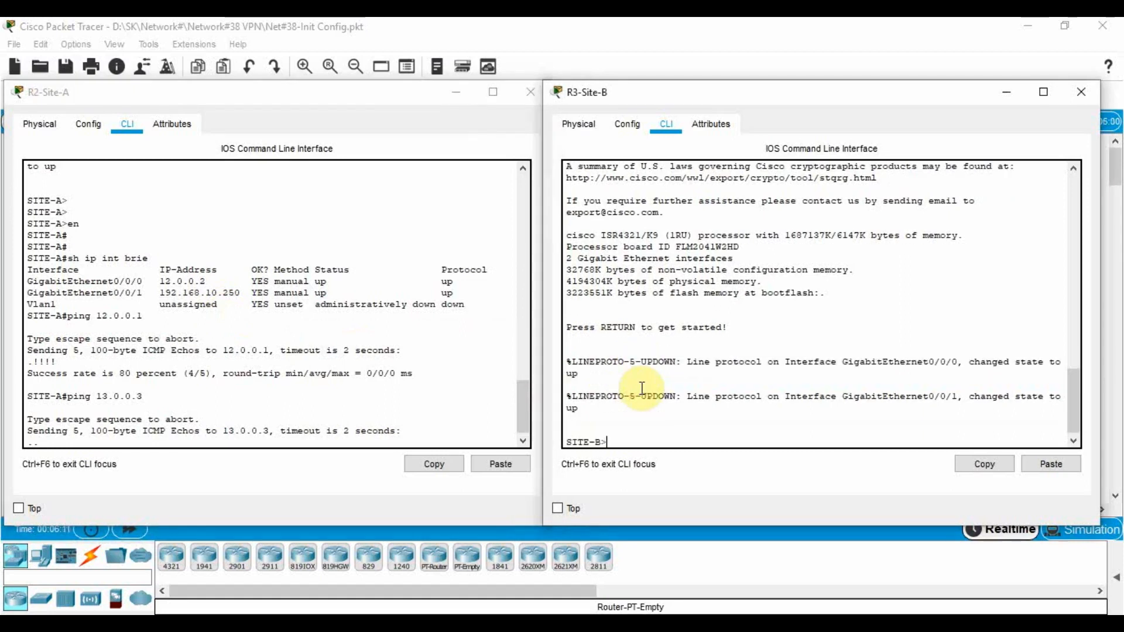
pyautogui.write('en')
pyautogui.press('Return')
pyautogui.press('Return')
pyautogui.press('Return')
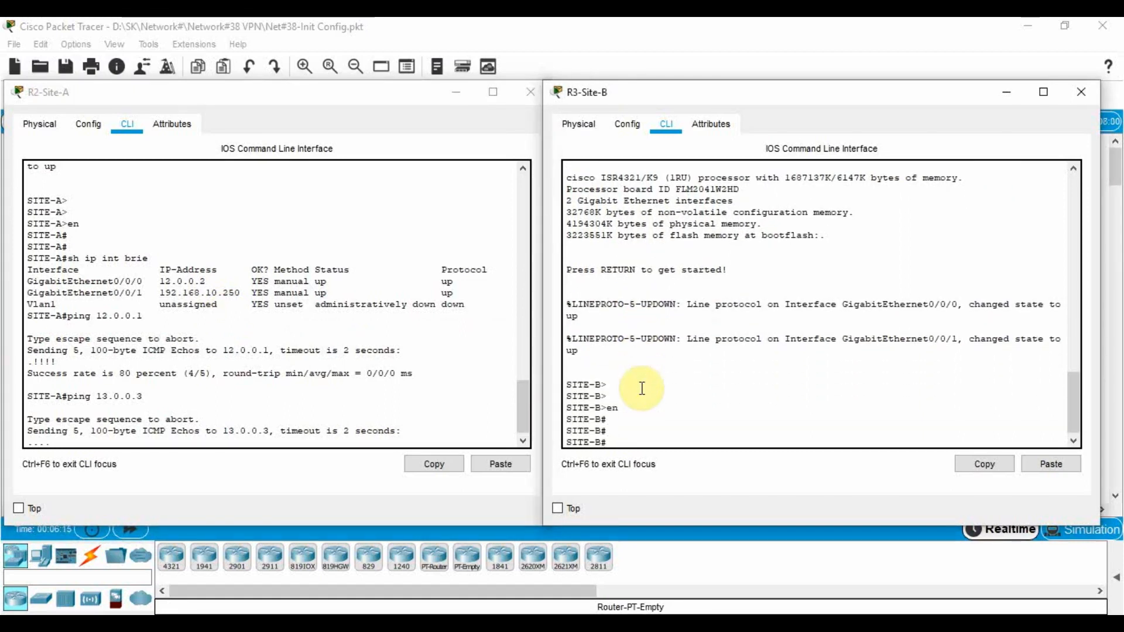
pyautogui.write('sh ip int brie')
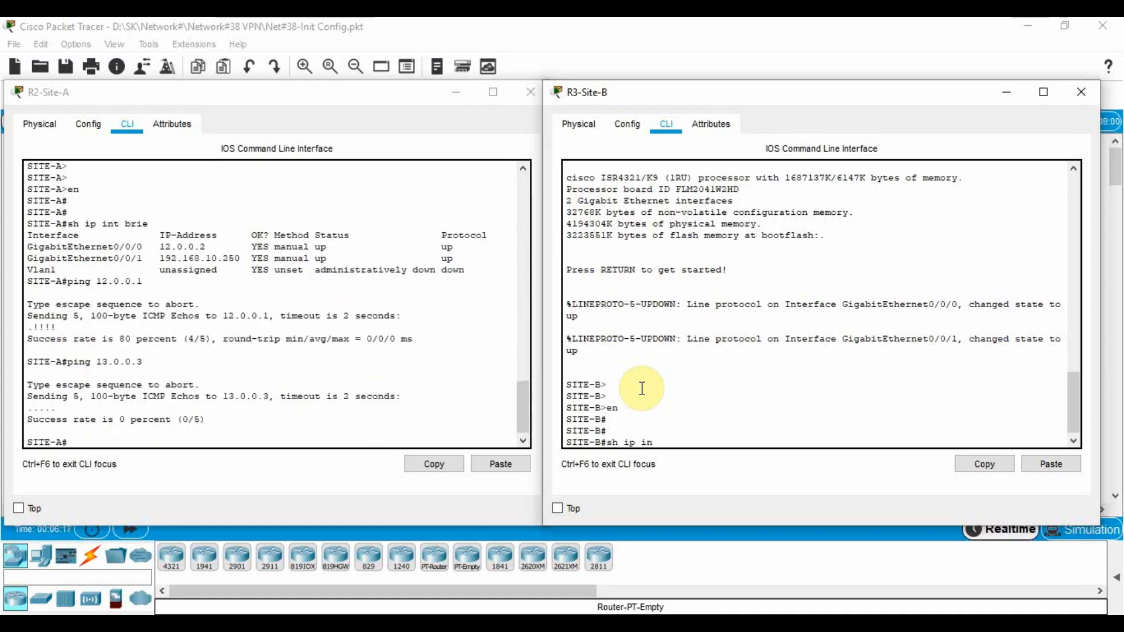
pyautogui.press('Return')
# Step: Test connectivity from R3-Site-B by pinging 13.0.0.1 and 12.0.0.2
pyautogui.write('ping 13.0.0.1')
pyautogui.press('Return')
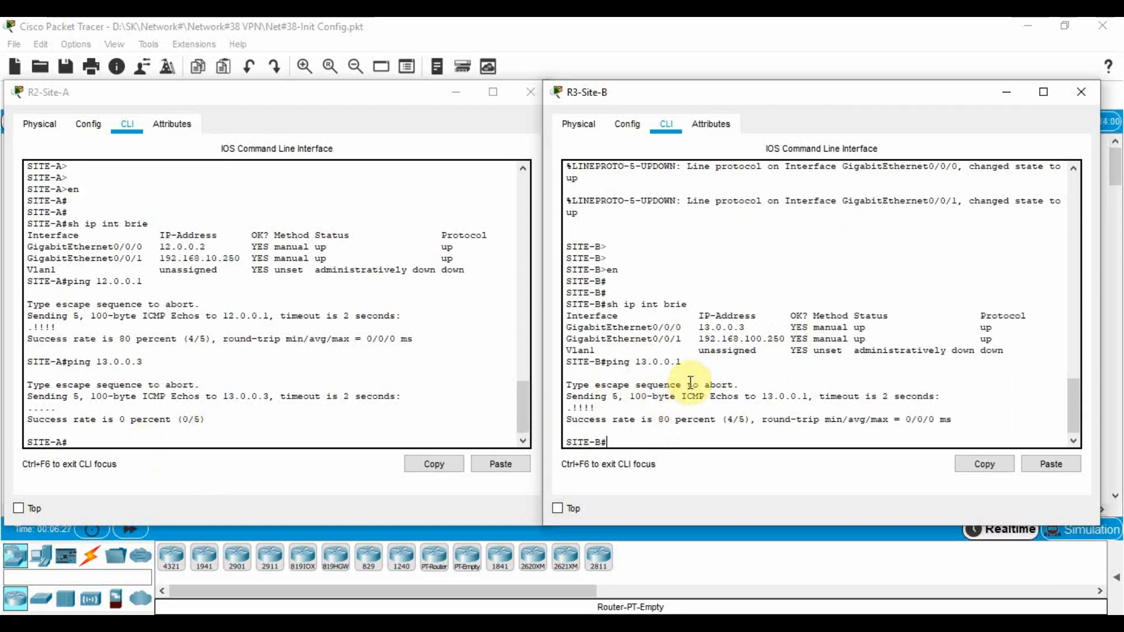
pyautogui.write('ping 12.0.0.2')
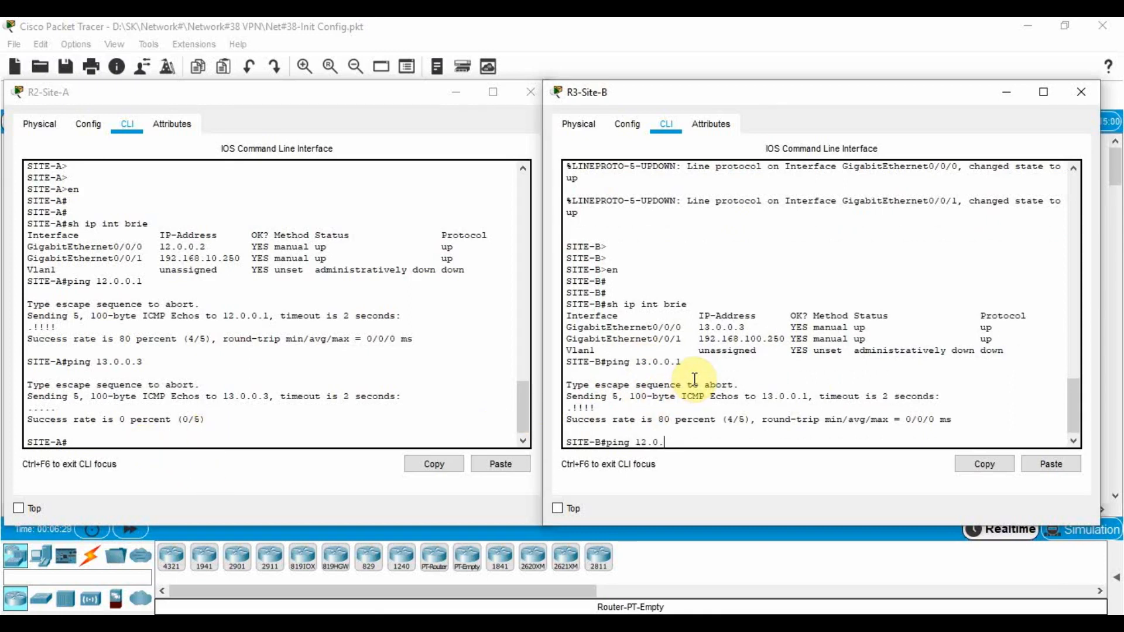
pyautogui.press('Return')
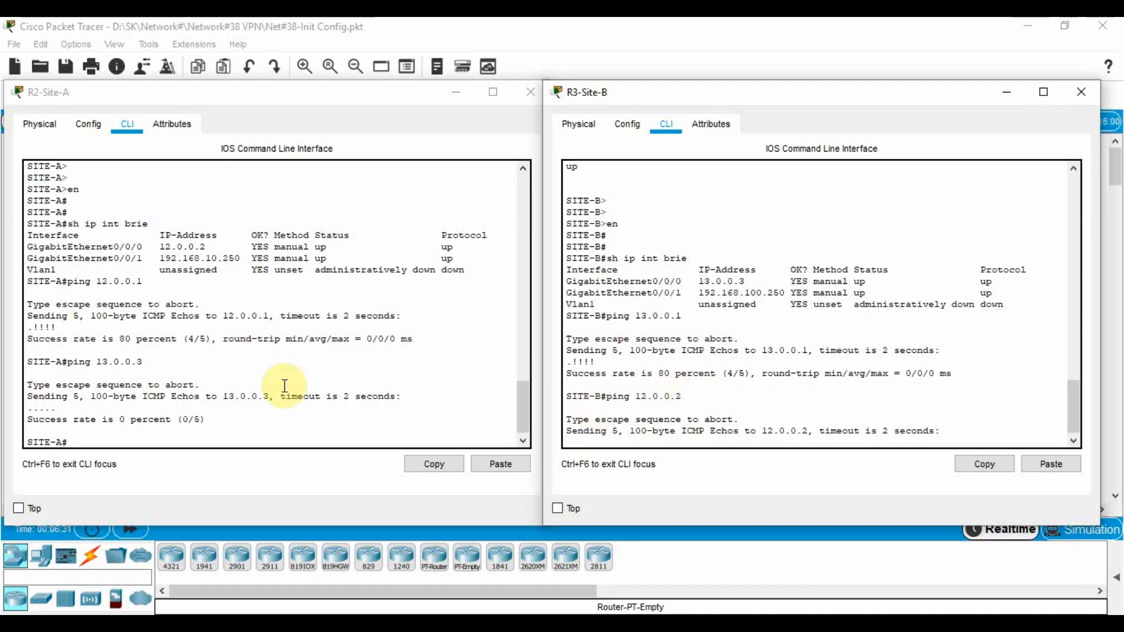
# Step: Enter global configuration mode on R2-Site-A and add a default route (0.0.0.0 0.0.0.0) with next hop 12.0.0.1
pyautogui.click(253, 339)
pyautogui.write('conf t')
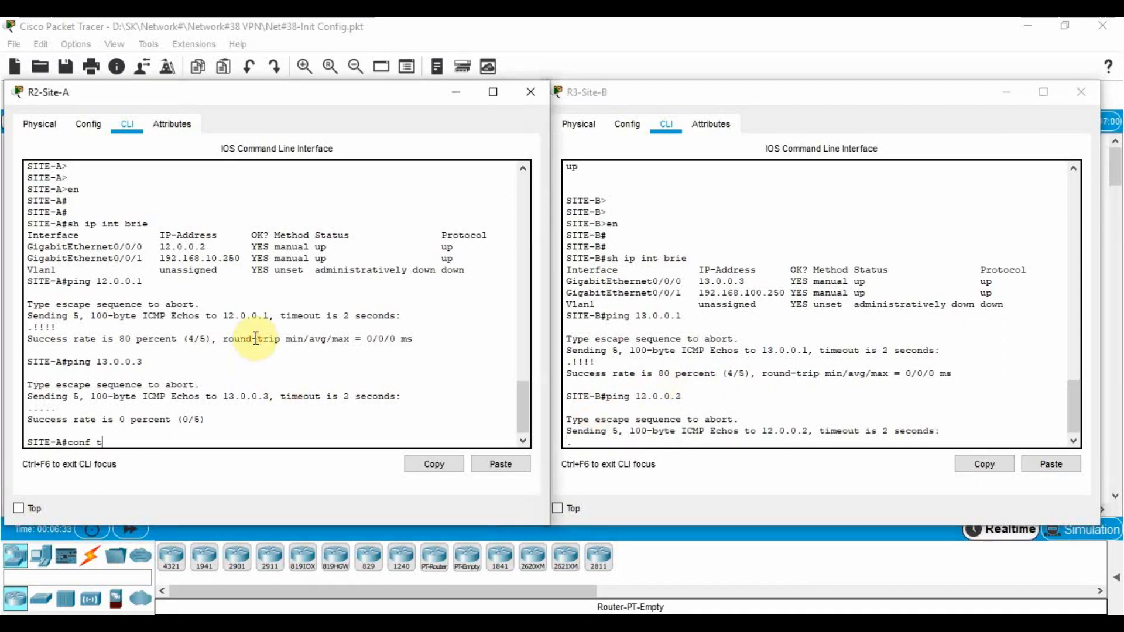
pyautogui.press('Return')
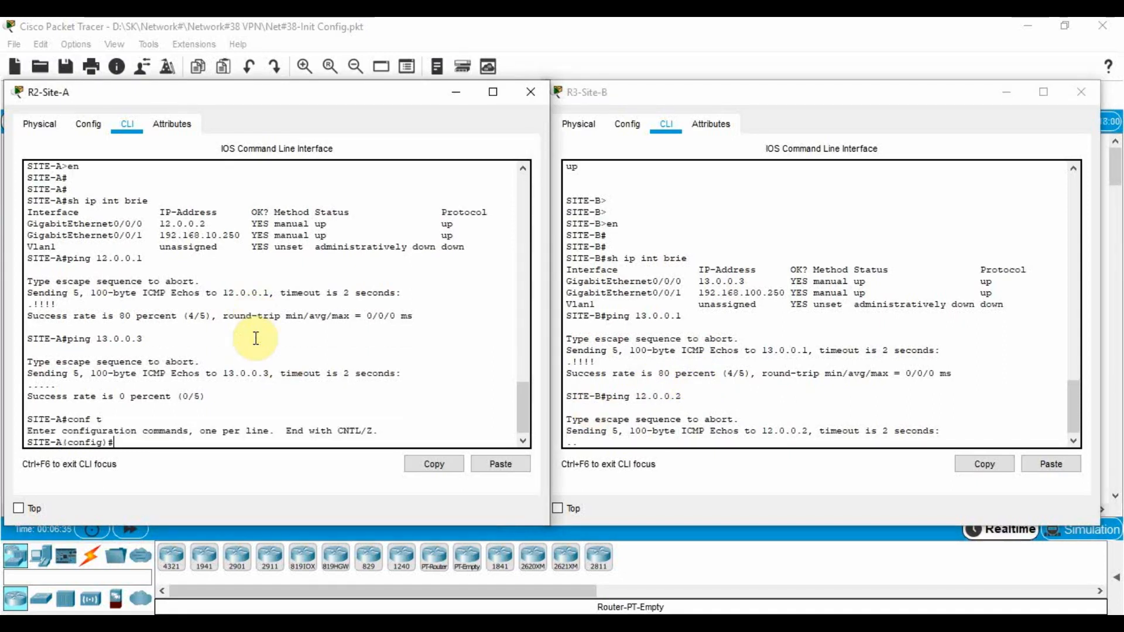
pyautogui.write('ip route 0.0.0.0 0.0.0.0')
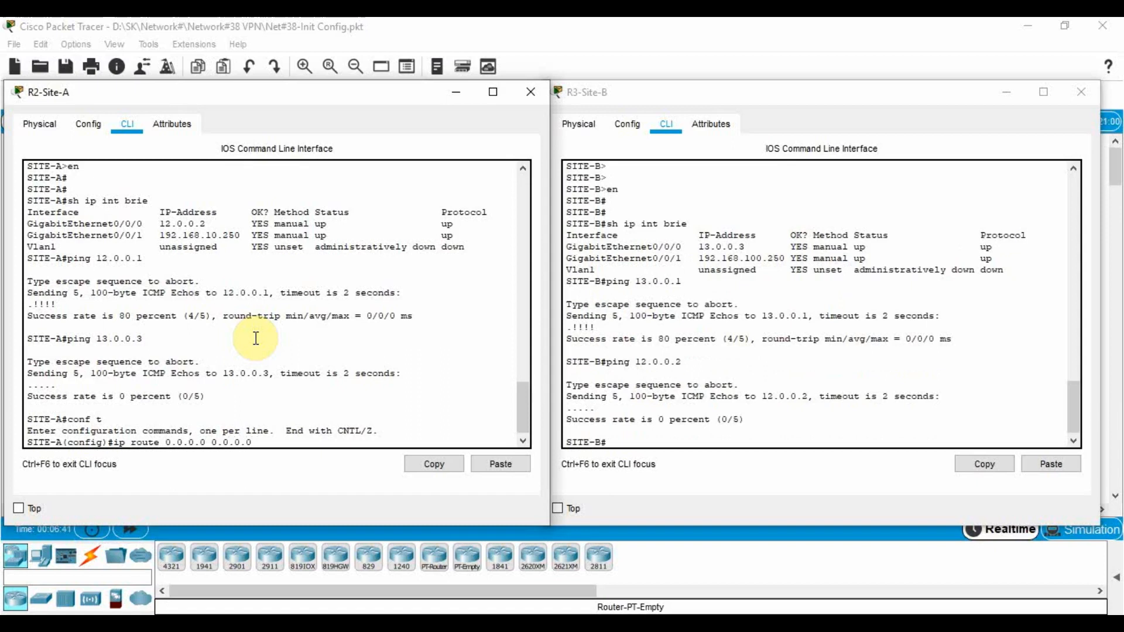
pyautogui.write(' 12.0.0.1')
pyautogui.press('Return')
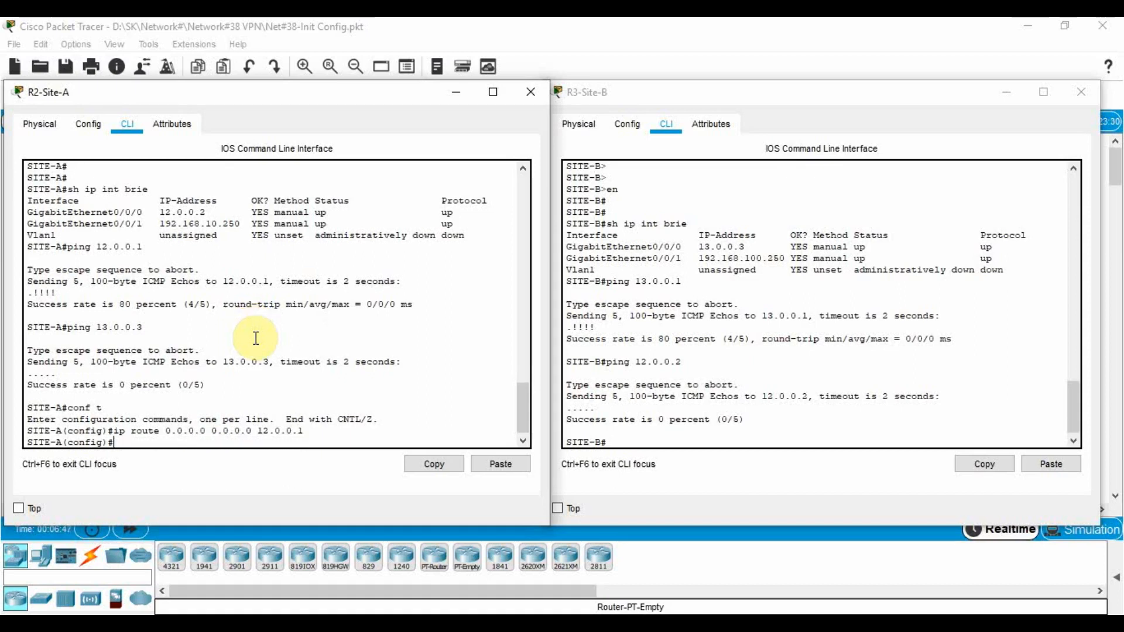
# Step: Enter global configuration mode on R3-Site-B and add a default route (0.0.0.0 0.0.0.0) with next hop 13.0.0.1
pyautogui.click(723, 371)
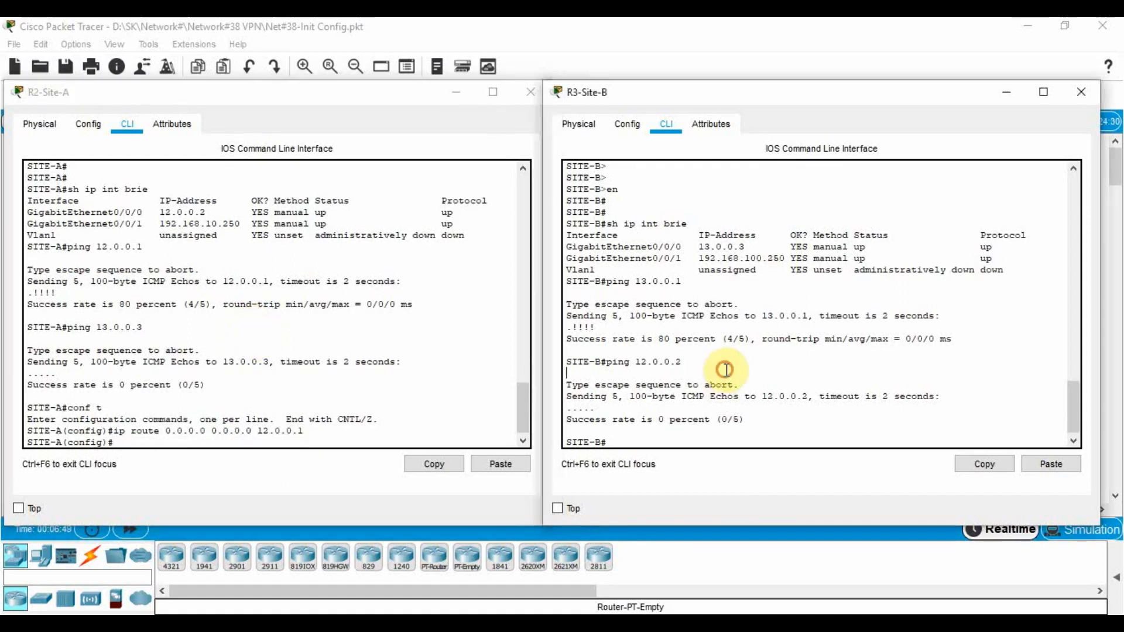
pyautogui.write('conf t')
pyautogui.press('Return')
pyautogui.write('ip route 0.0')
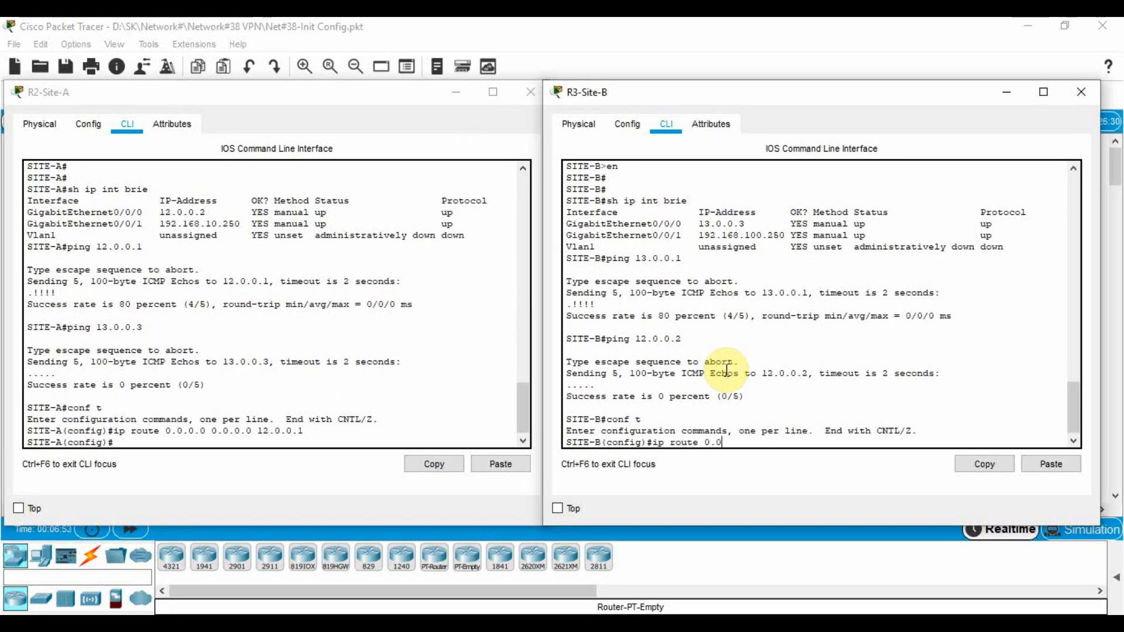
pyautogui.write('.0.0 0.0.0.0 13.0.0.1')
pyautogui.press('Return')
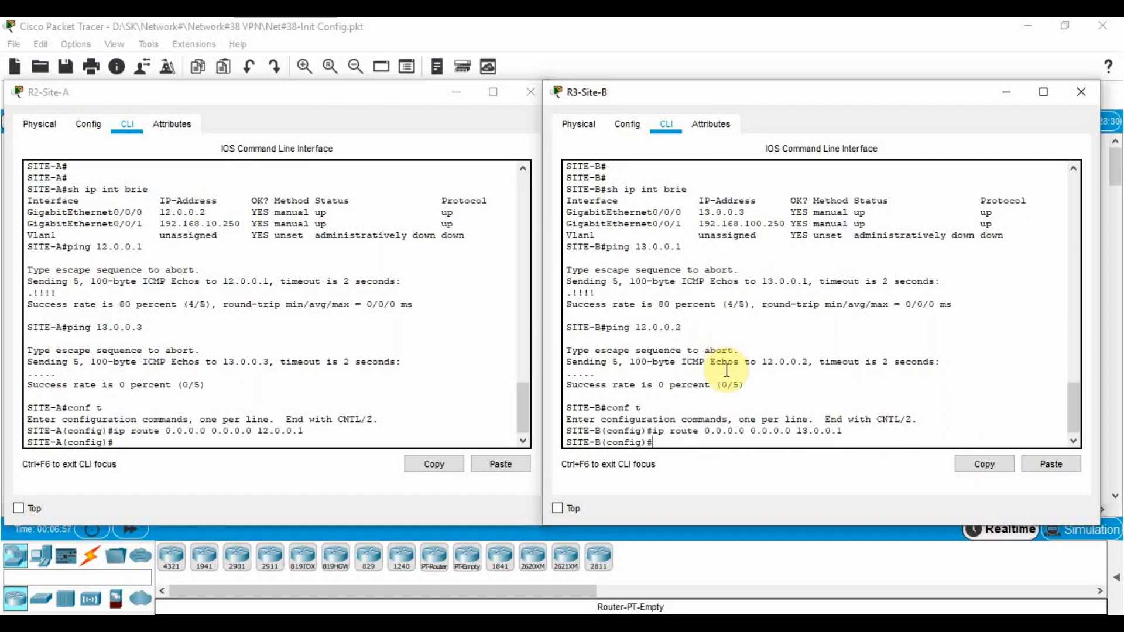
# Step: Ping 13.0.0.3 from R2-Site-A without leaving configuration mode to test the new default route
pyautogui.click(270, 371)
pyautogui.write('do ping 13.0.0.')
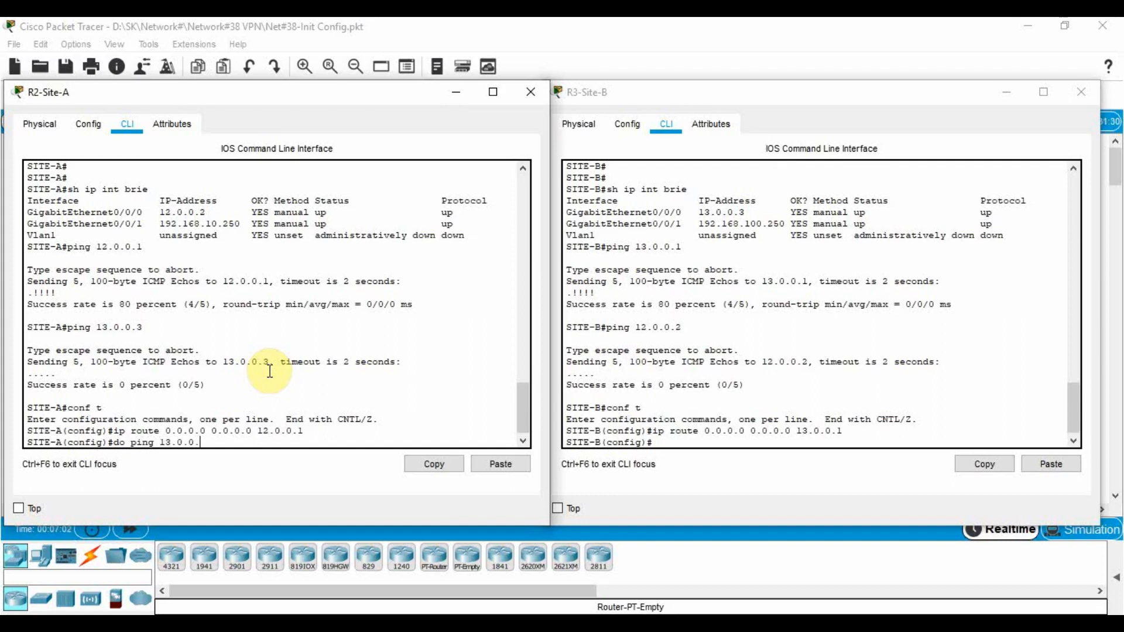
pyautogui.write('3')
pyautogui.press('Return')
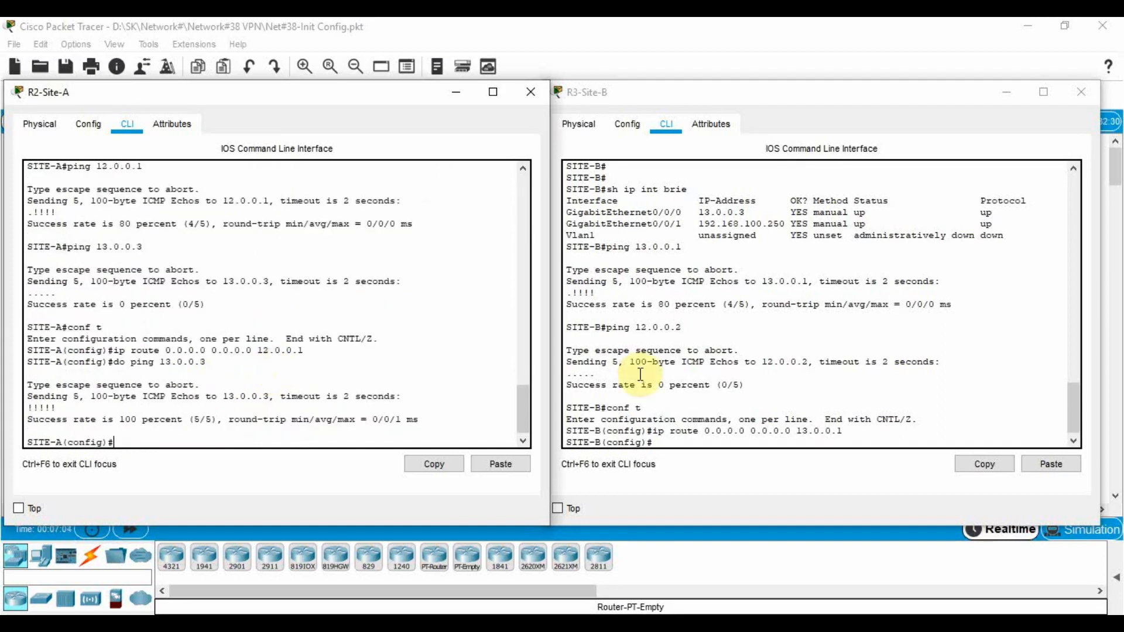
# Step: Ping 12.0.0.2 from R3-Site-B without leaving configuration mode to test the route to Site A
pyautogui.click(641, 373)
pyautogui.write('do ping')
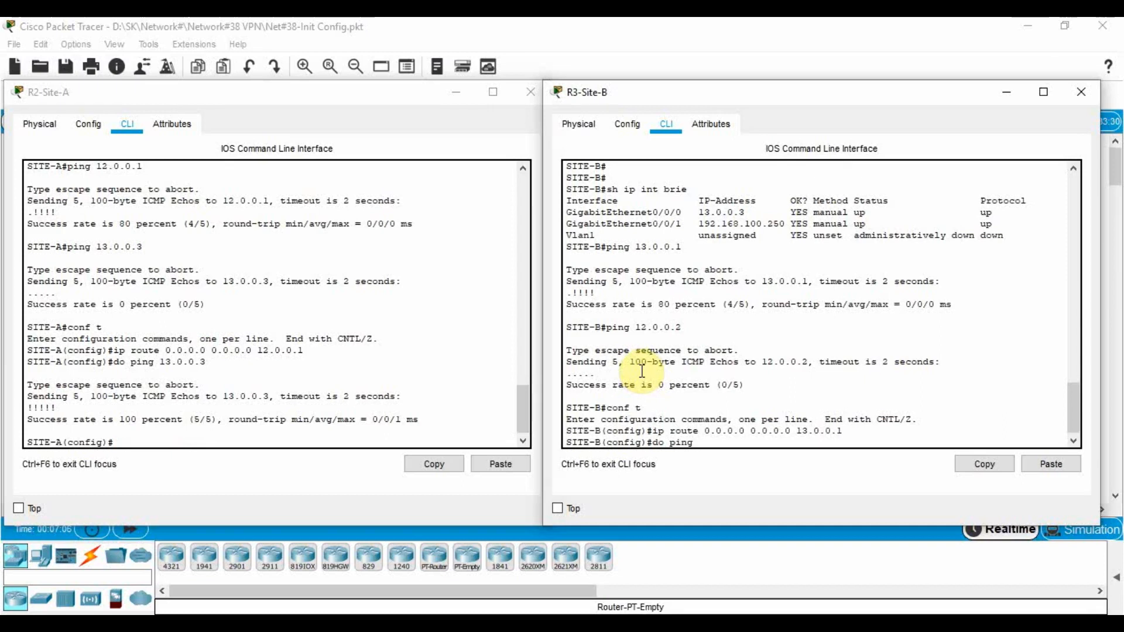
pyautogui.write(' 12.0.0.2')
pyautogui.press('Return')
# Step: Create ISAKMP policy 10 on R2-Site-A, checking the allowed priority range in the command help first
pyautogui.click(151, 332)
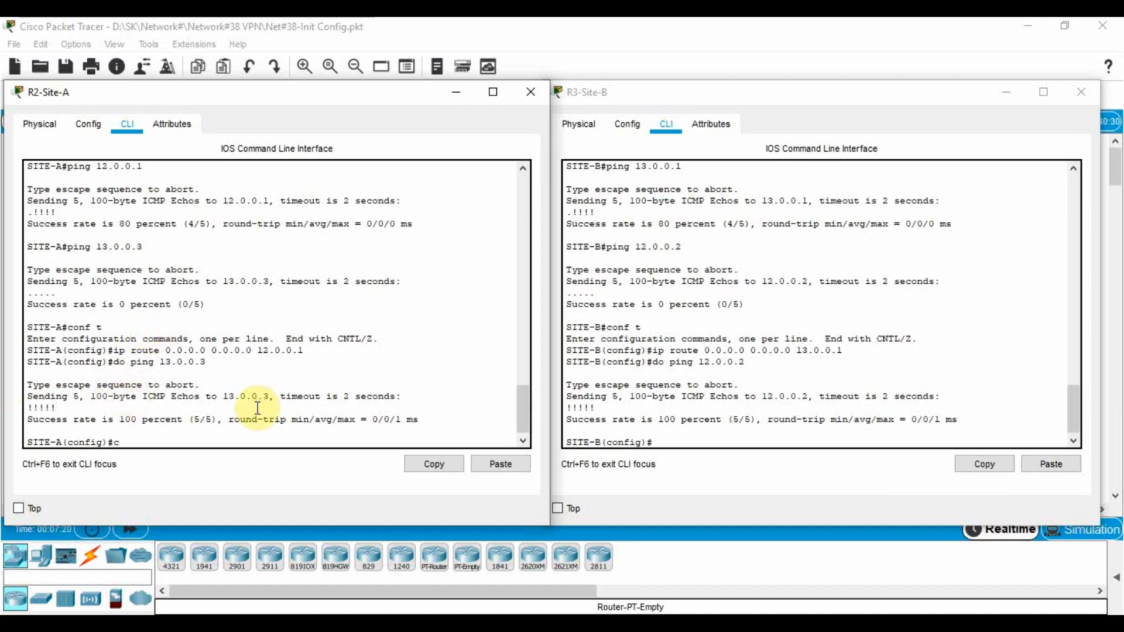
pyautogui.write('cry')
pyautogui.press('Tab')
pyautogui.write('is')
pyautogui.press('Tab')
pyautogui.write('po')
pyautogui.press('Tab')
pyautogui.write('?')
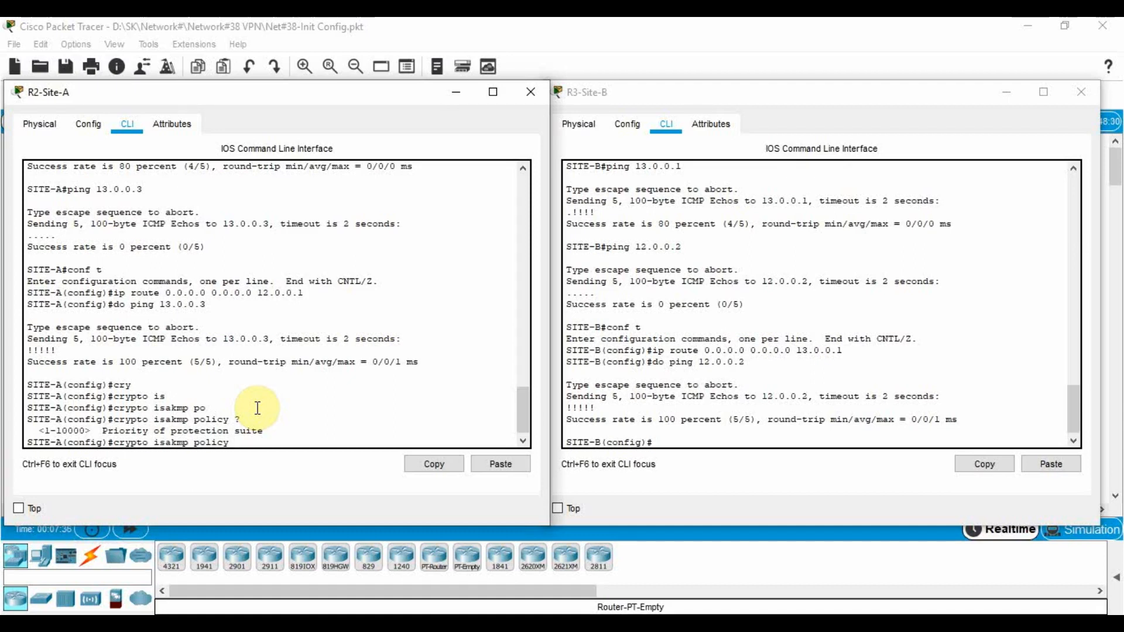
pyautogui.write('10')
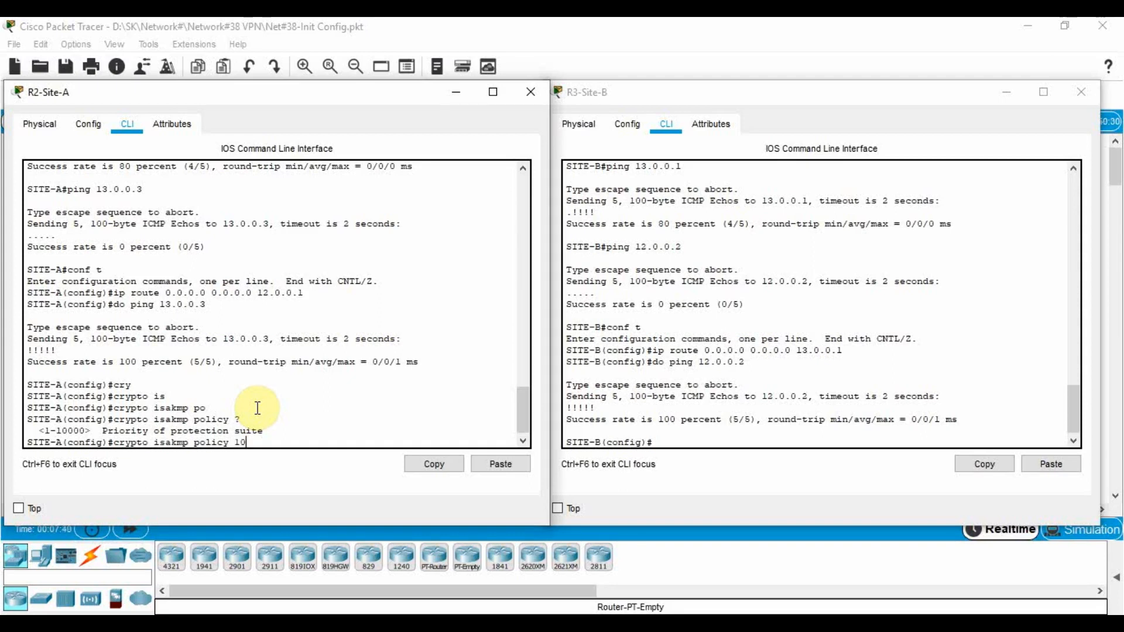
pyautogui.press('Return')
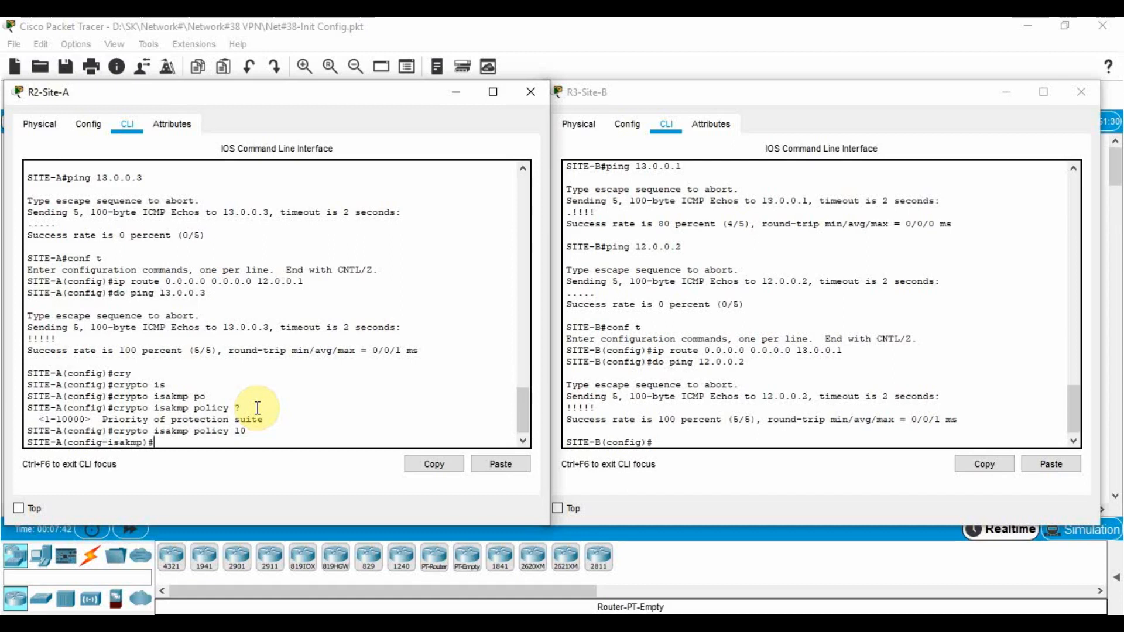
# Step: List the encryption options for ISAKMP policy 10 on R2-Site-A and set the encryption to 3des
pyautogui.write('en')
pyautogui.press('Tab')
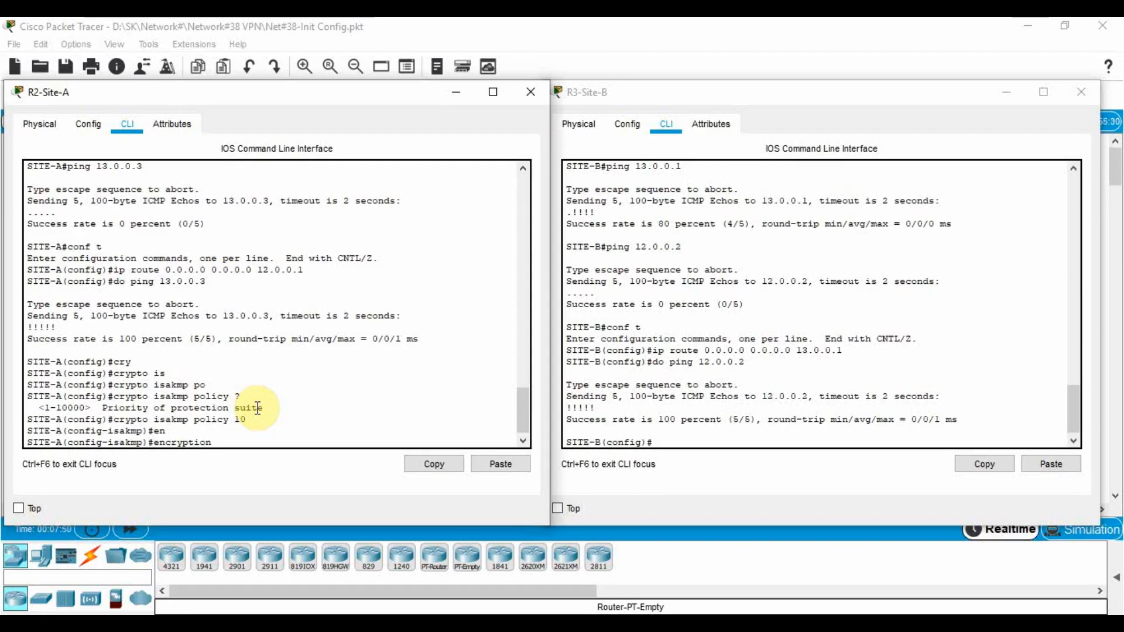
pyautogui.write('?')
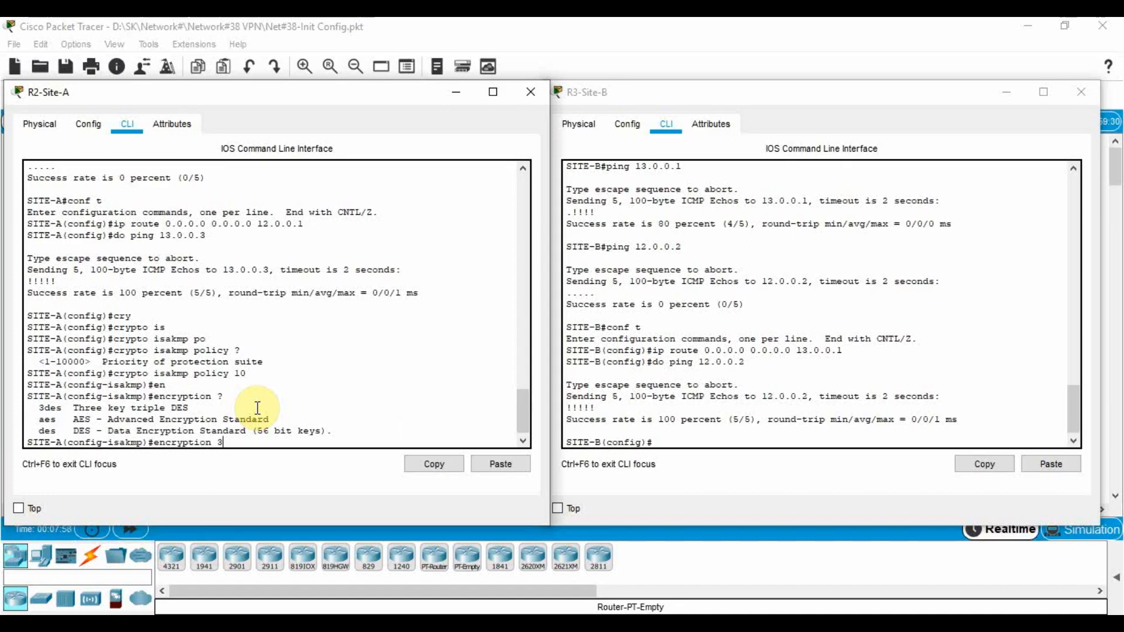
pyautogui.write('3')
pyautogui.press('Tab')
pyautogui.press('Return')
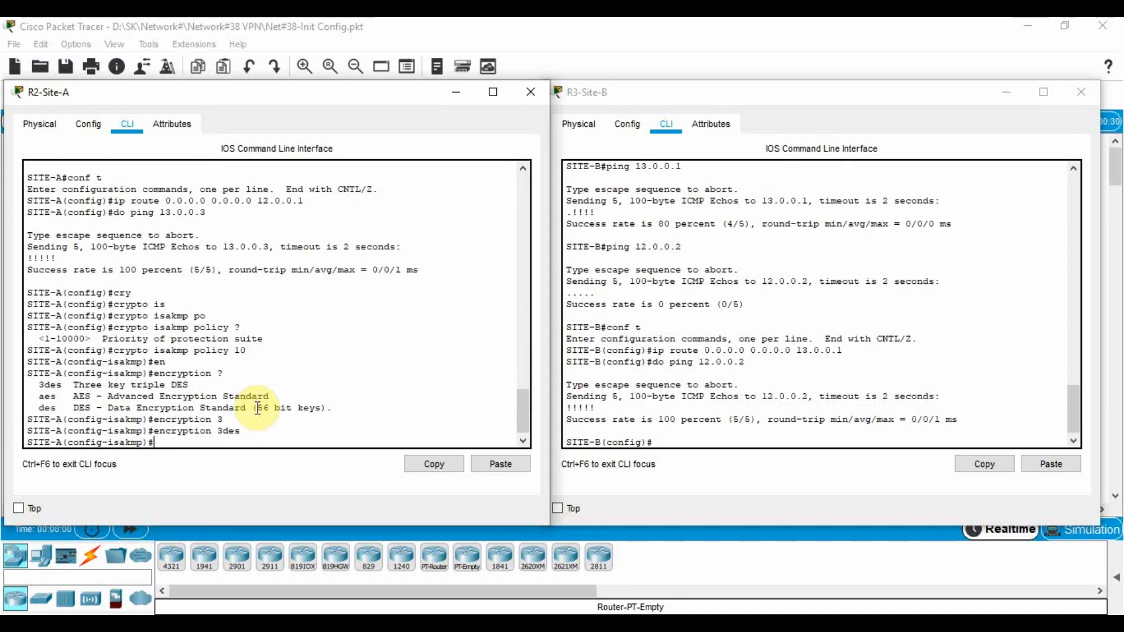
# Step: List the hash options for ISAKMP policy 10 on R2-Site-A and set the hash to md5
pyautogui.write('has')
pyautogui.press('Tab')
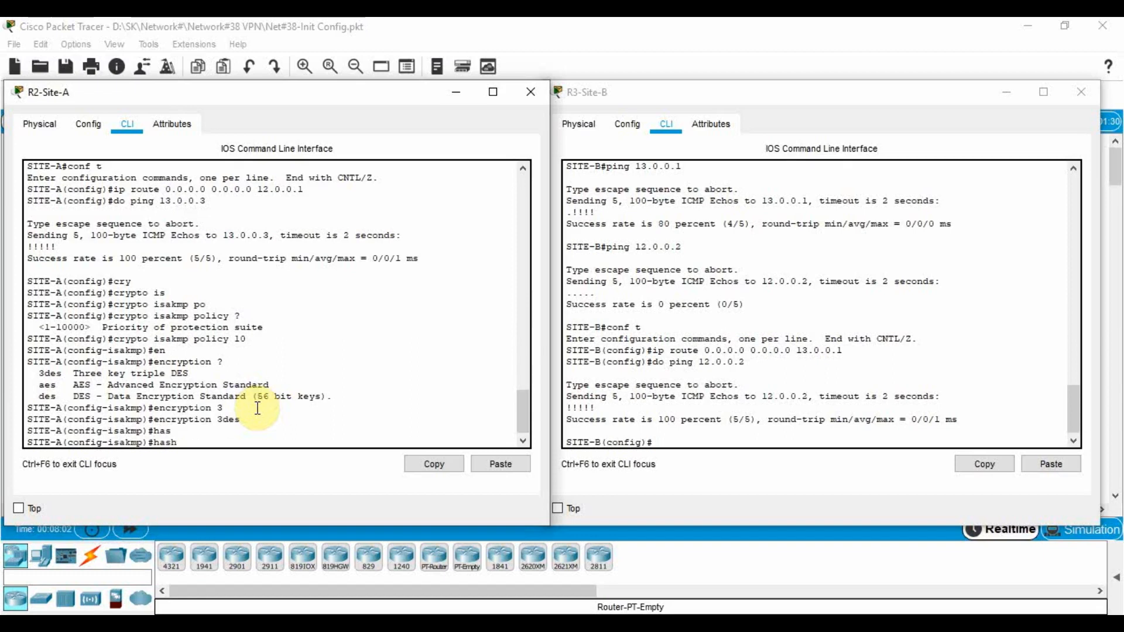
pyautogui.write('?')
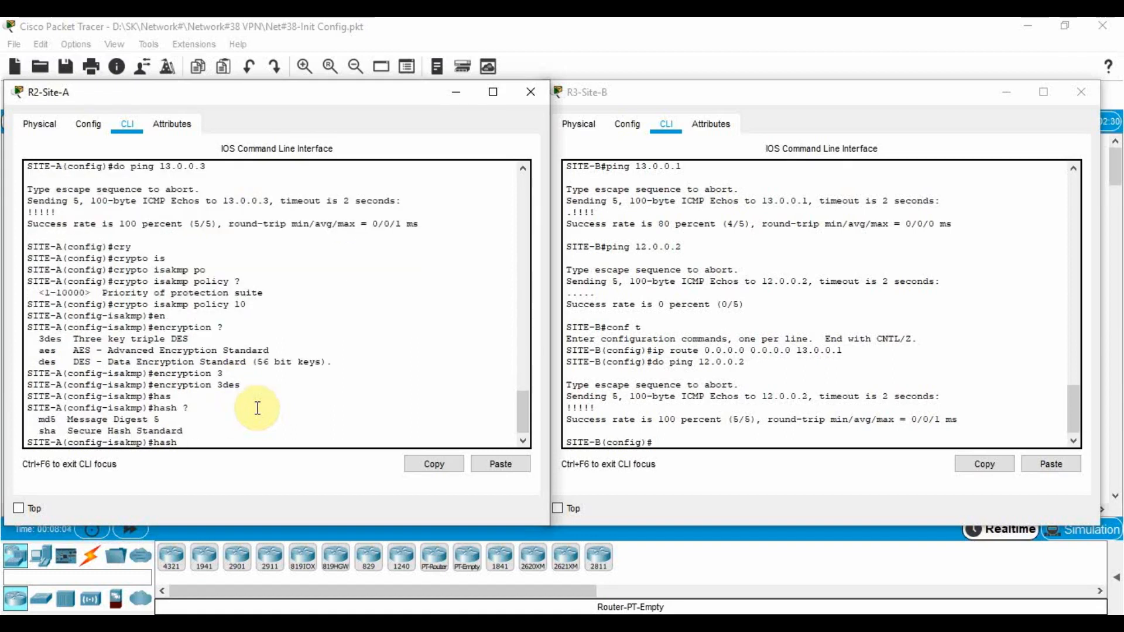
pyautogui.write('md')
pyautogui.press('Tab')
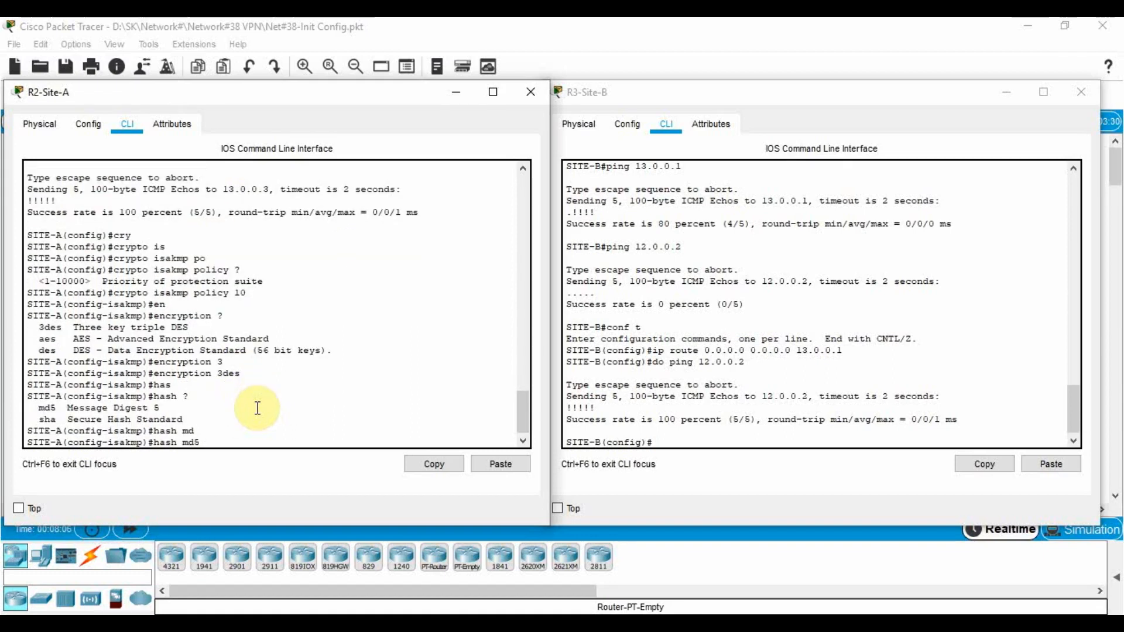
pyautogui.press('Return')
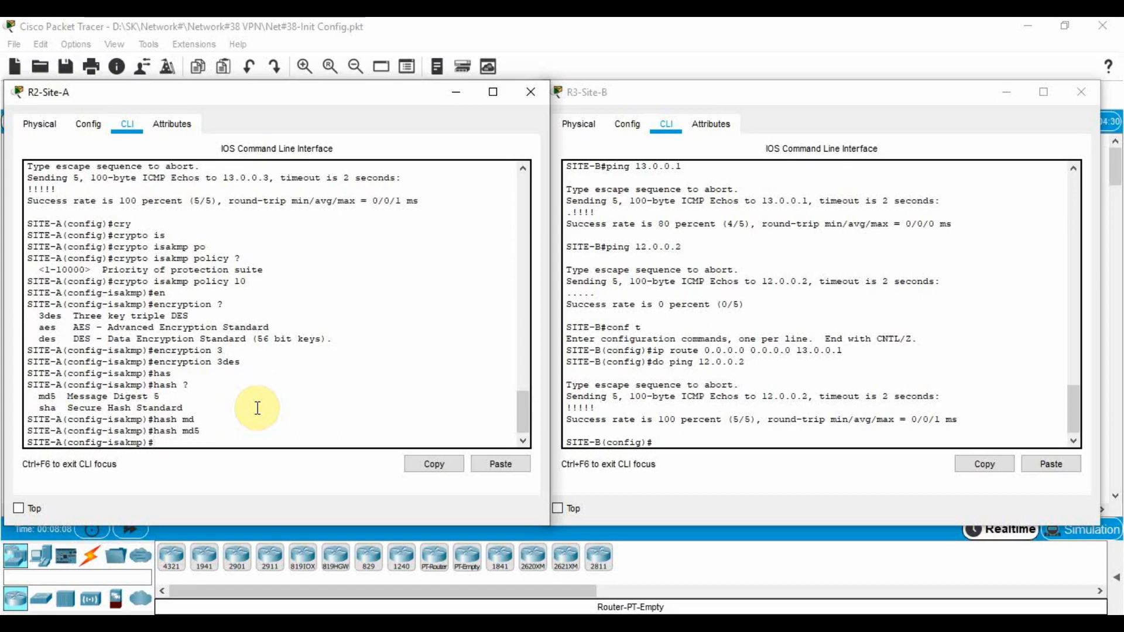
# Step: Check the authentication options for ISAKMP policy 10 on R2-Site-A and set authentication to pre-share
pyautogui.write('auth')
pyautogui.press('Tab')
pyautogui.write('?')
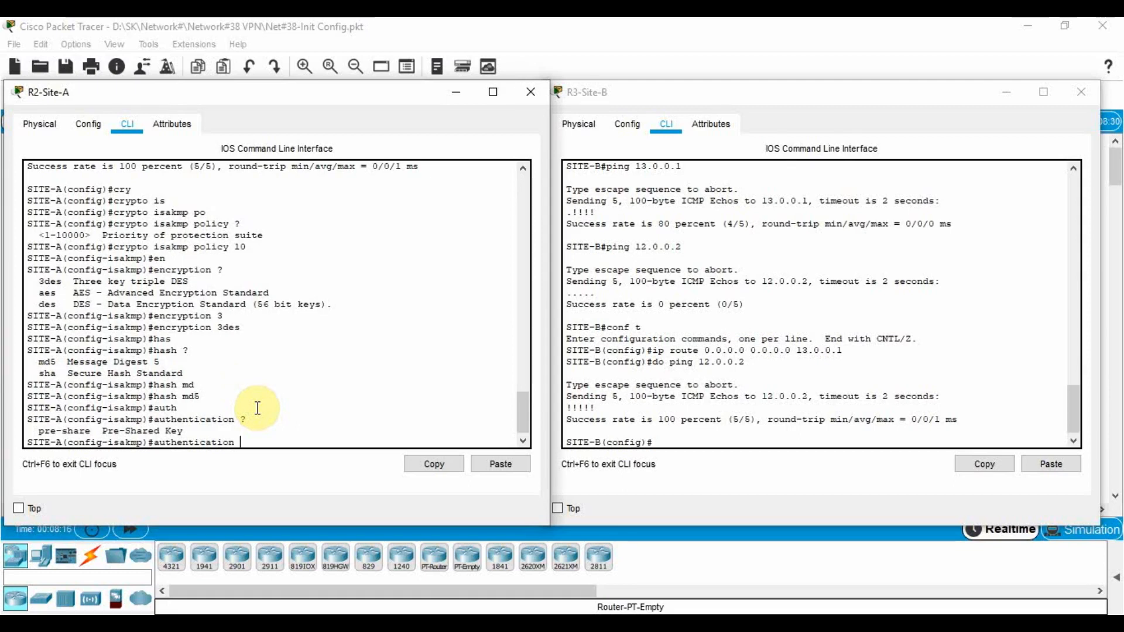
pyautogui.press('Tab')
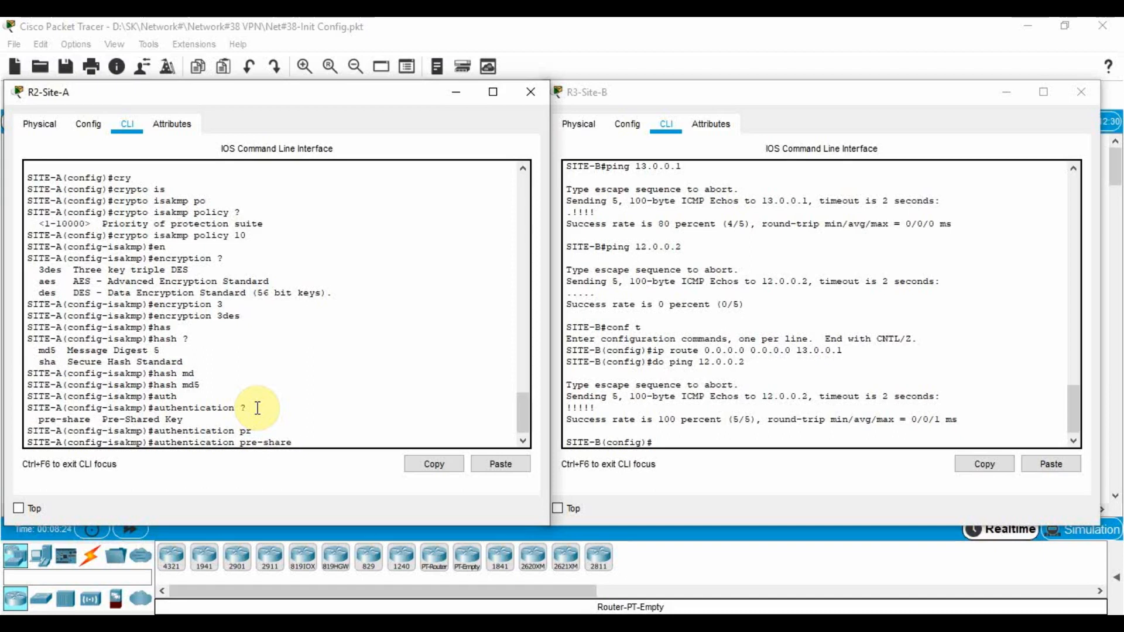
pyautogui.press('Return')
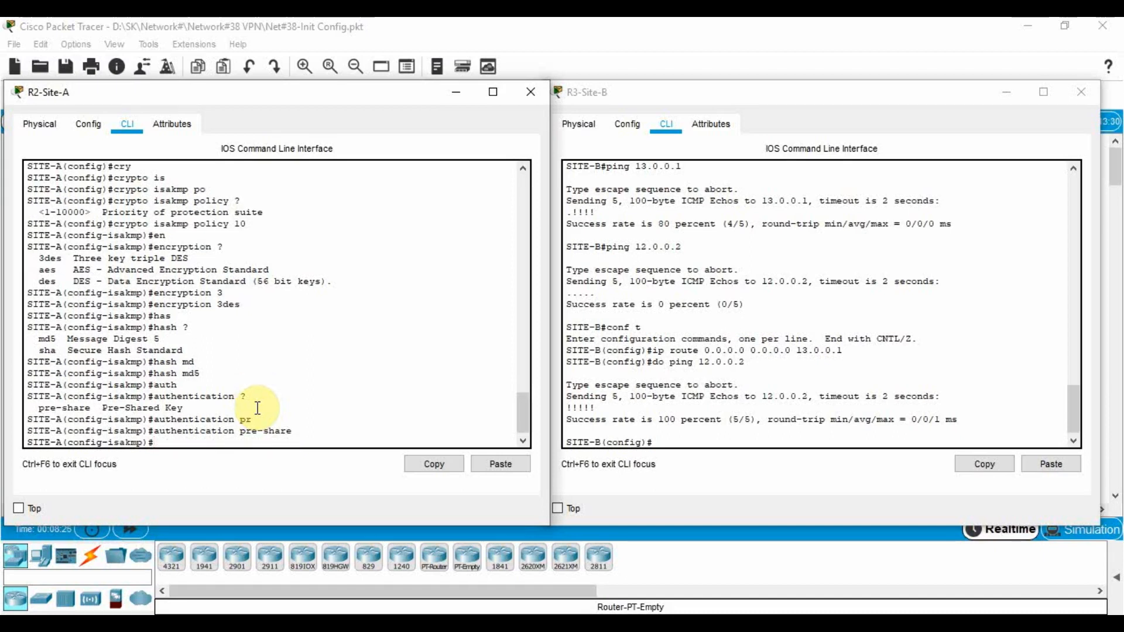
# Step: List the Diffie-Hellman groups for ISAKMP policy 10 on R2-Site-A and set the policy to group 2
pyautogui.write('gr')
pyautogui.press('Tab')
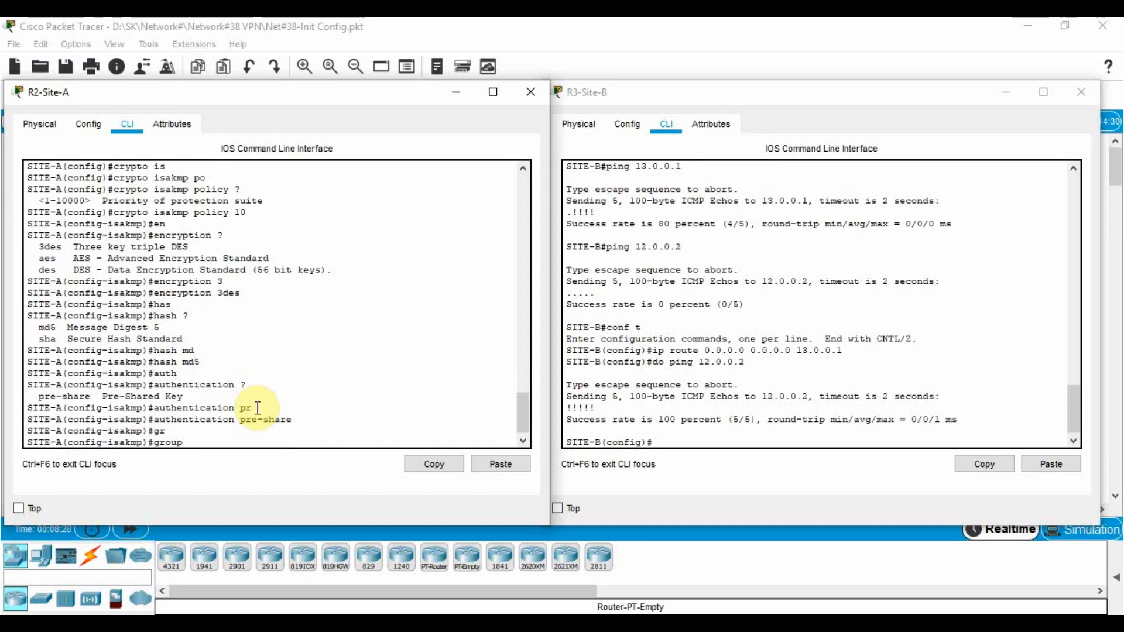
pyautogui.write('?')
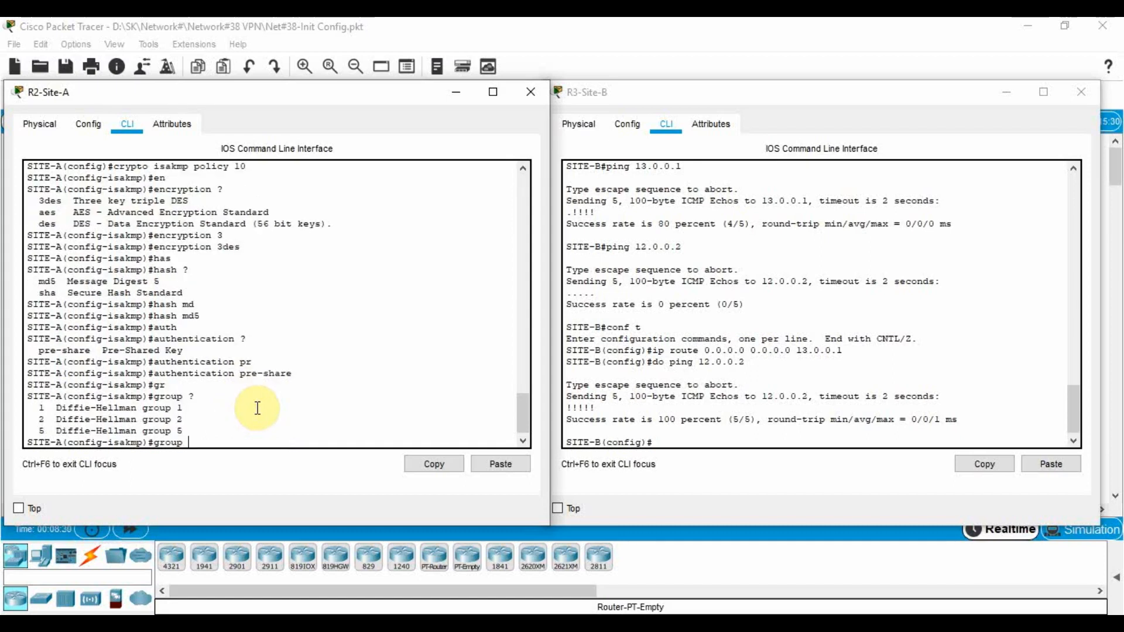
pyautogui.write('2')
pyautogui.press('Return')
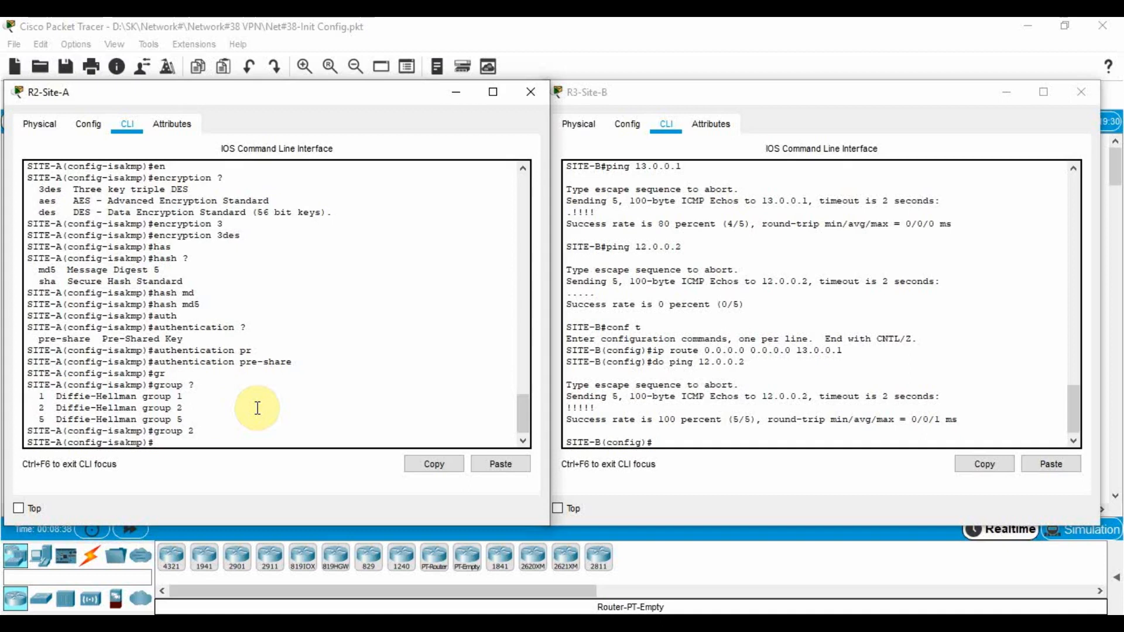
# Step: Set the lifetime of ISAKMP policy 10 on R2-Site-A to 86400
pyautogui.write('li')
pyautogui.press('Tab')
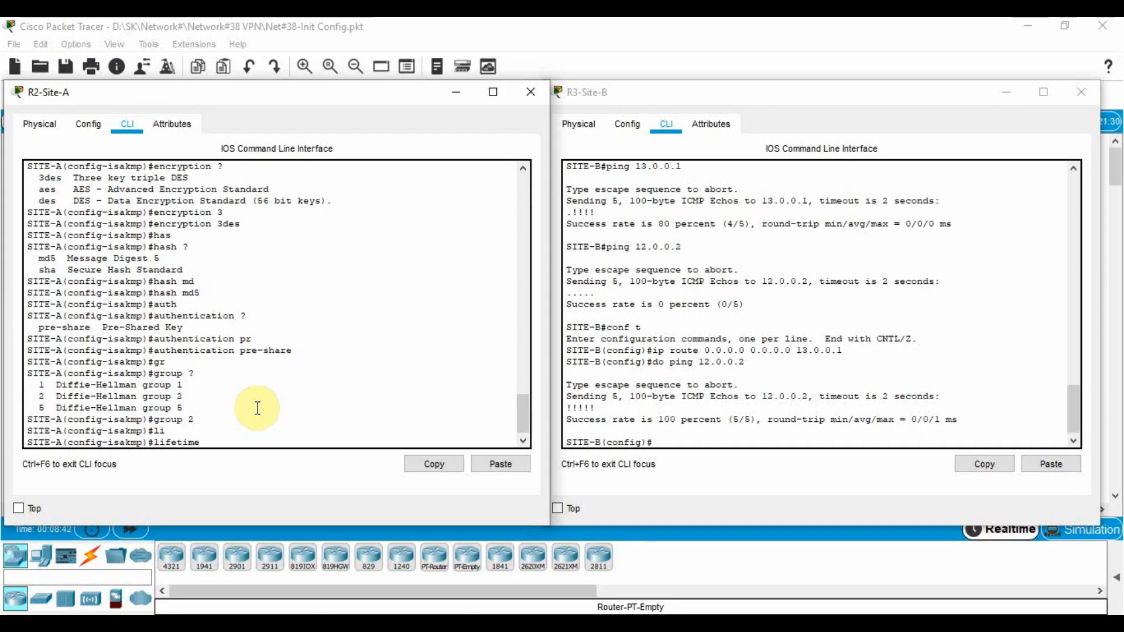
pyautogui.write('86')
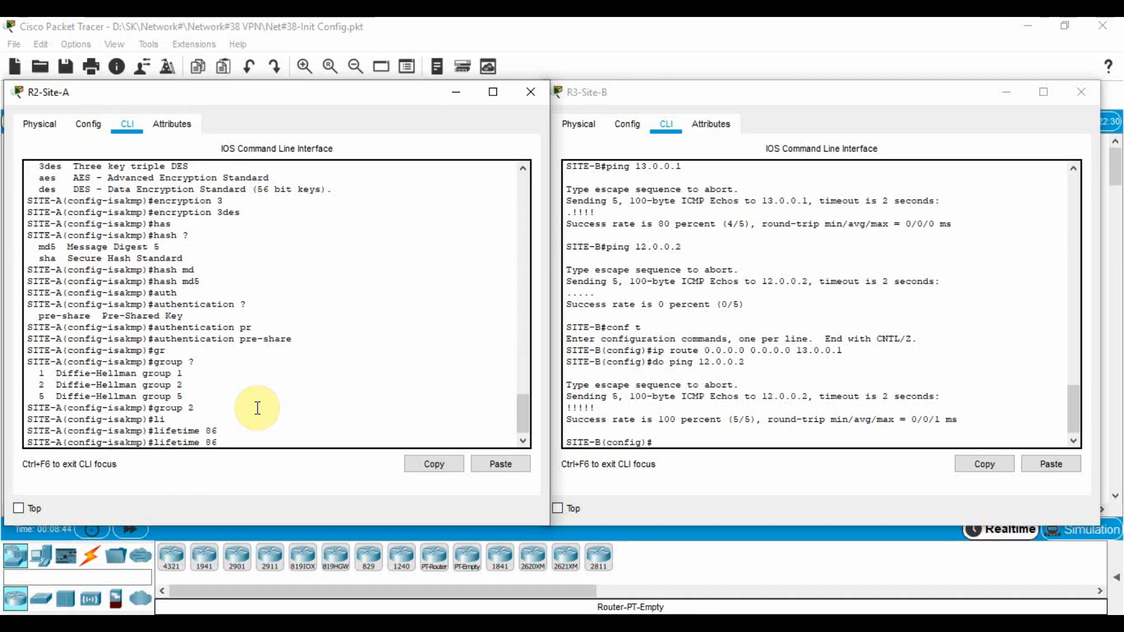
pyautogui.press('Return')
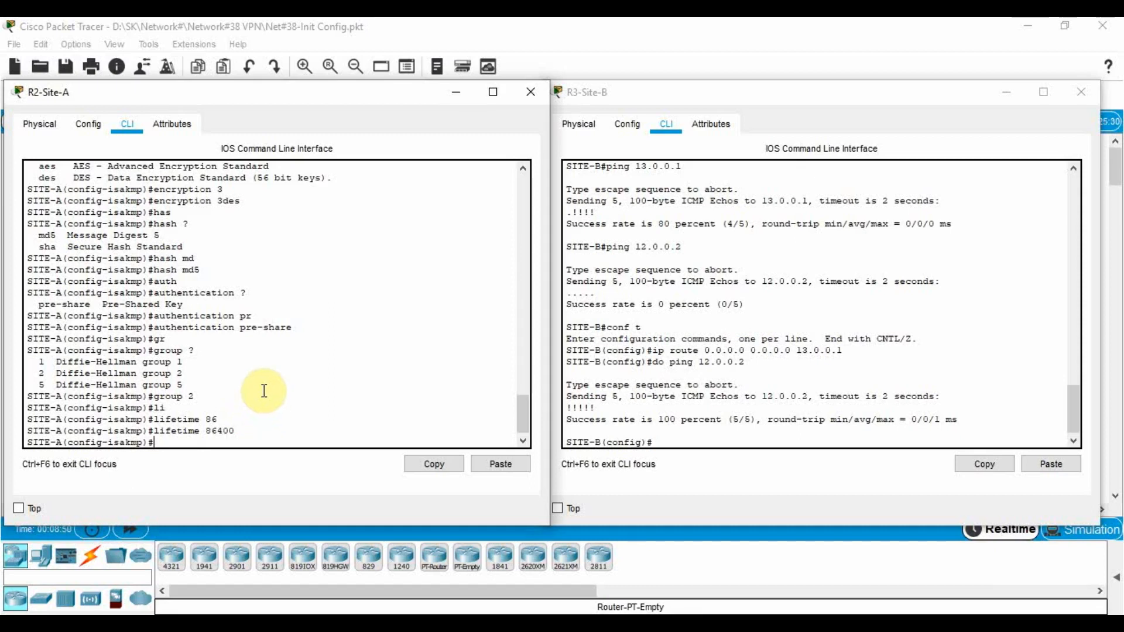
# Step: Review the ISAKMP policy 10 commands entered on R2-Site-A, from the policy creation through encryption, hash and authentication to the lifetime
pyautogui.scroll(3, 264, 390)
pyautogui.scroll(2, 264, 390)
pyautogui.scroll(-2, 264, 390)
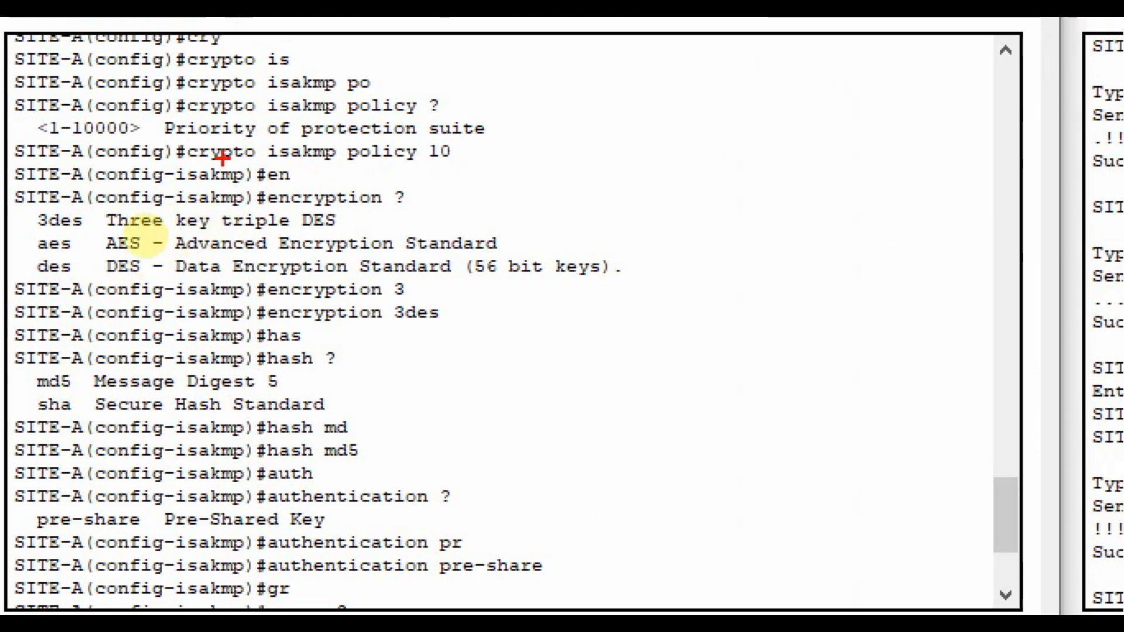
pyautogui.moveTo(187, 165); pyautogui.dragTo(486, 166)
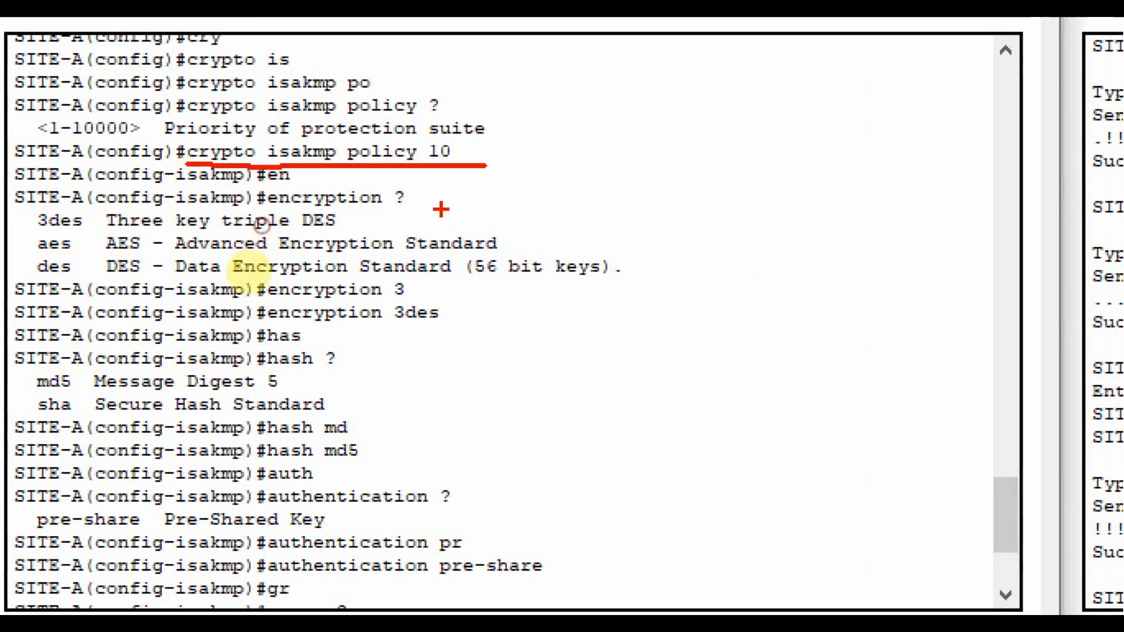
pyautogui.moveTo(257, 322); pyautogui.dragTo(456, 325)
pyautogui.moveTo(247, 461); pyautogui.dragTo(379, 460)
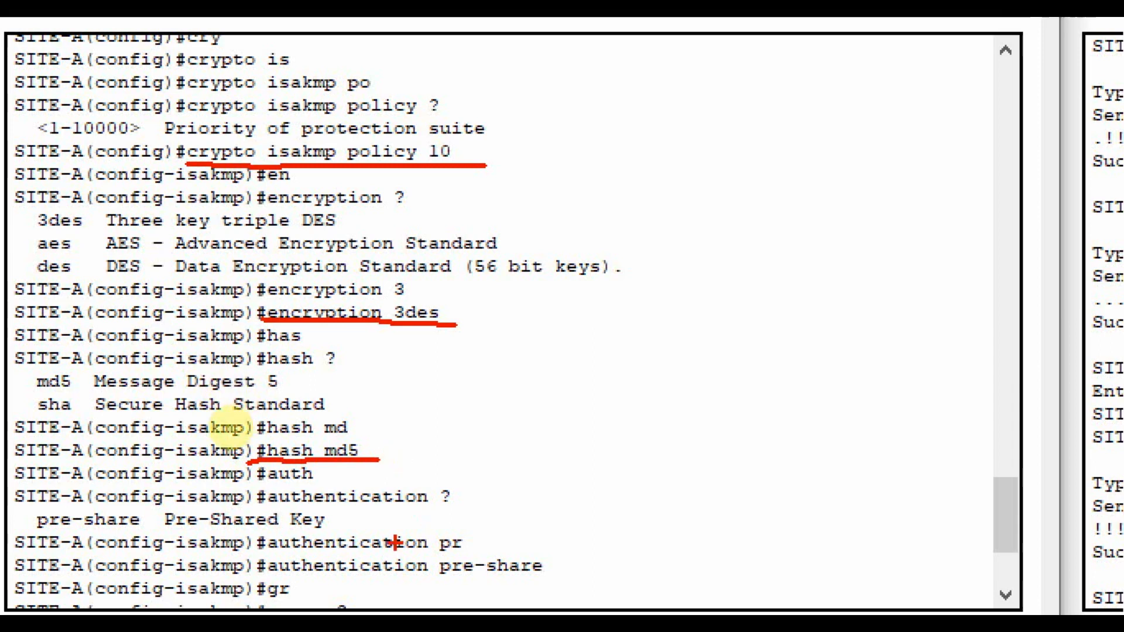
pyautogui.moveTo(248, 576); pyautogui.dragTo(573, 585)
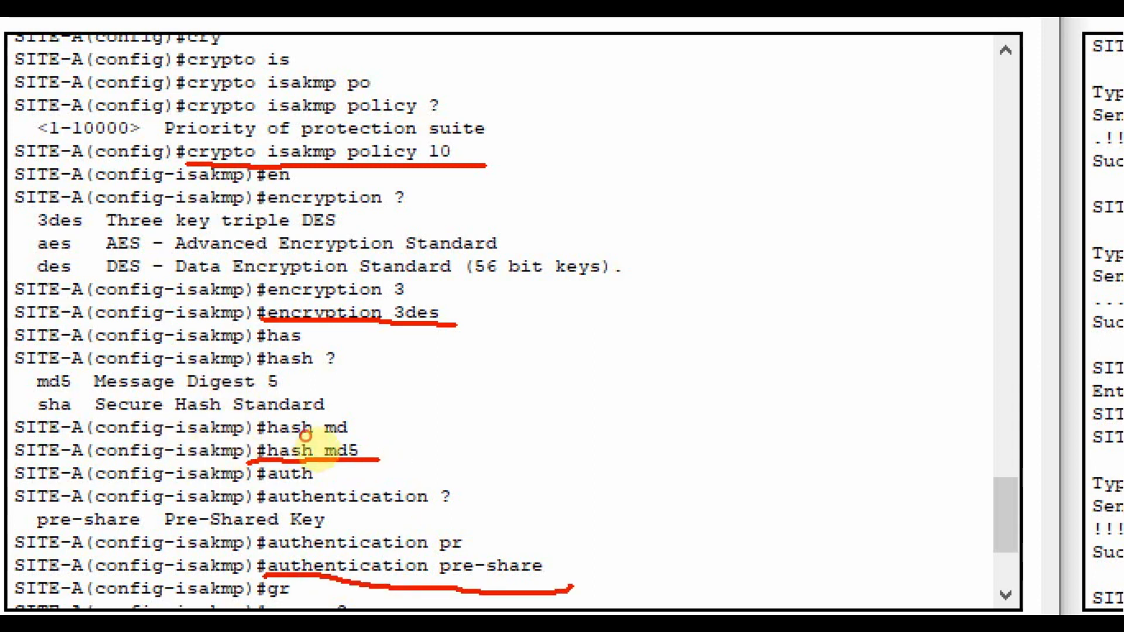
pyautogui.press('Escape')
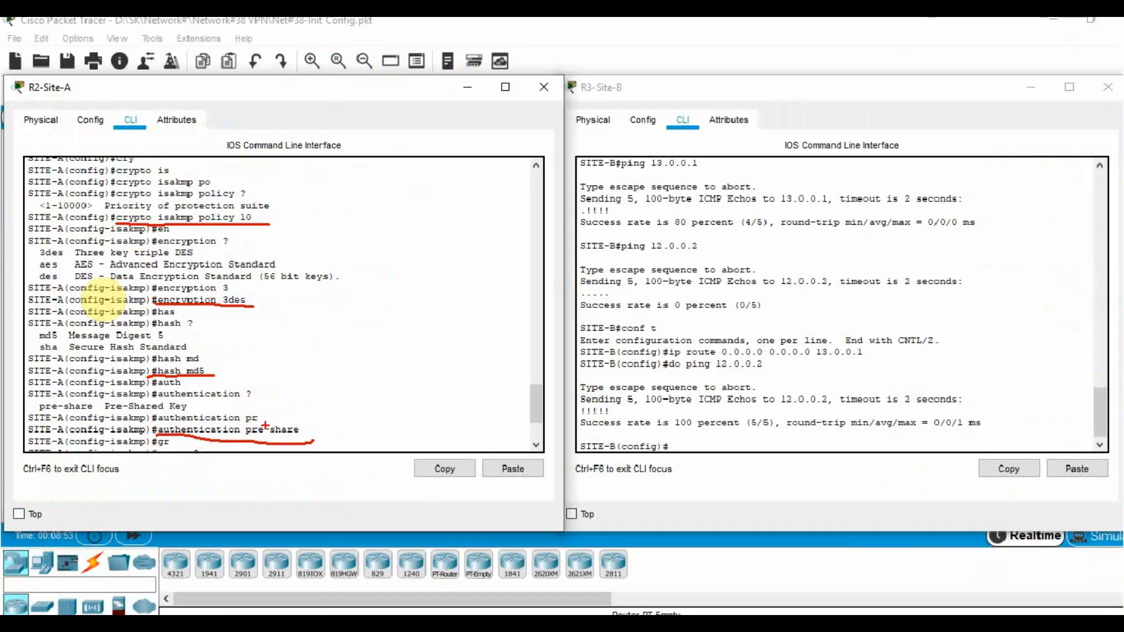
pyautogui.scroll(-1, 109, 265)
pyautogui.scroll(-1, 110, 265)
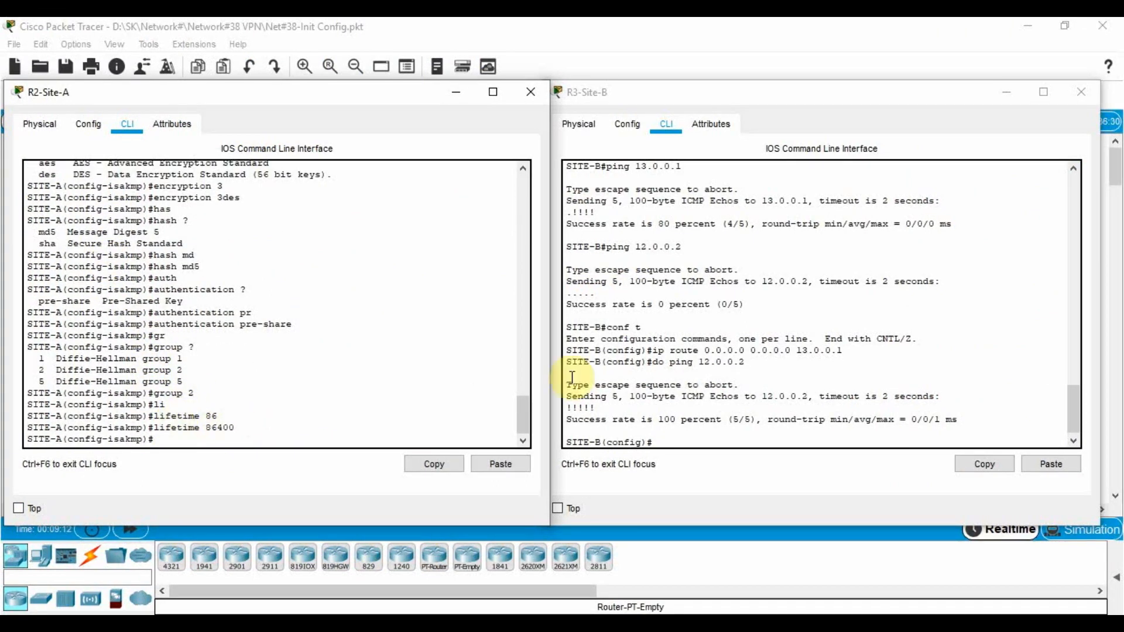
pyautogui.click(668, 373)
pyautogui.press('Return')
pyautogui.press('Return')
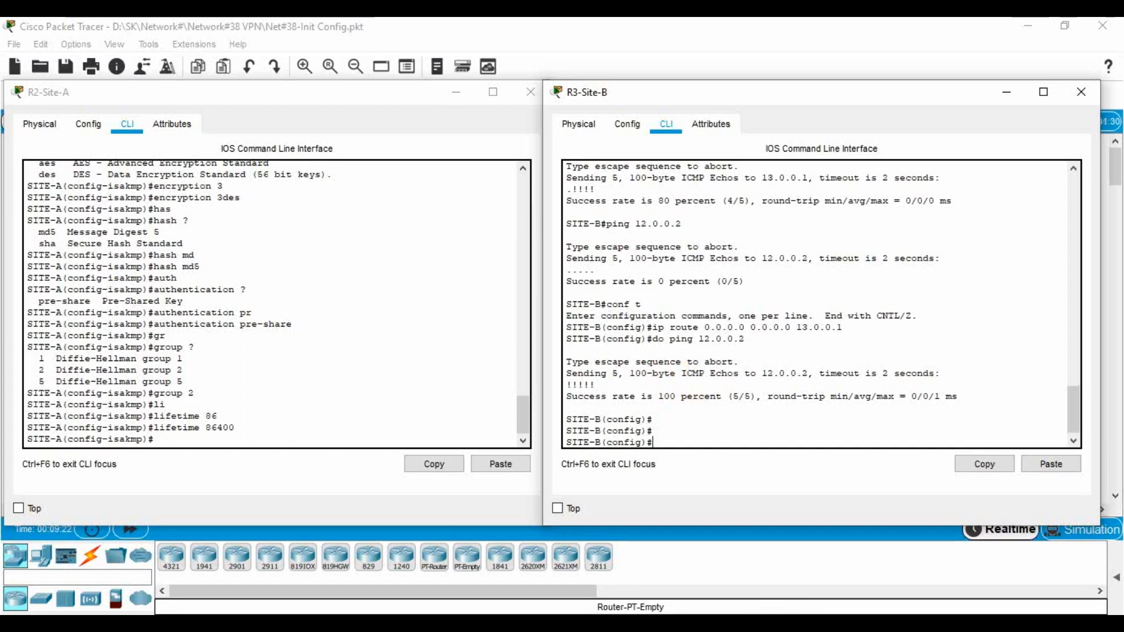
# Step: Switch to Notepad++ and compare the ISAKMP policy 10 blocks in SiteA.txt and SiteB.txt
pyautogui.hotkey('alt', 'Tab')
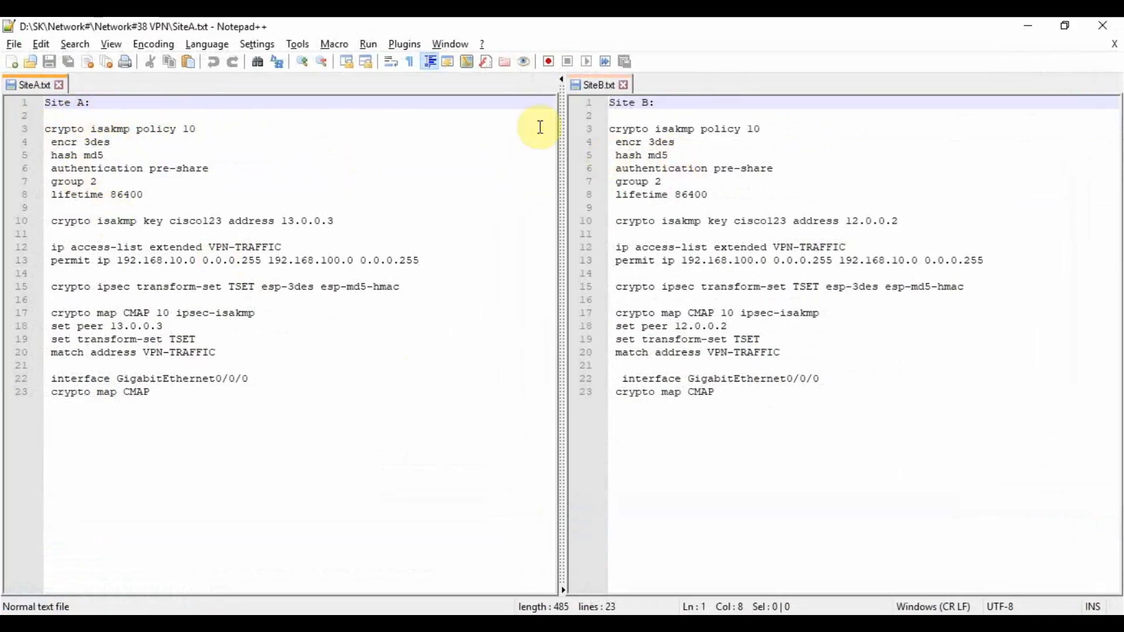
pyautogui.moveTo(193, 130); pyautogui.dragTo(33, 126)
pyautogui.moveTo(110, 142); pyautogui.dragTo(56, 157)
pyautogui.moveTo(208, 169); pyautogui.dragTo(51, 182)
pyautogui.moveTo(144, 194); pyautogui.dragTo(55, 193)
pyautogui.moveTo(711, 195); pyautogui.dragTo(607, 129)
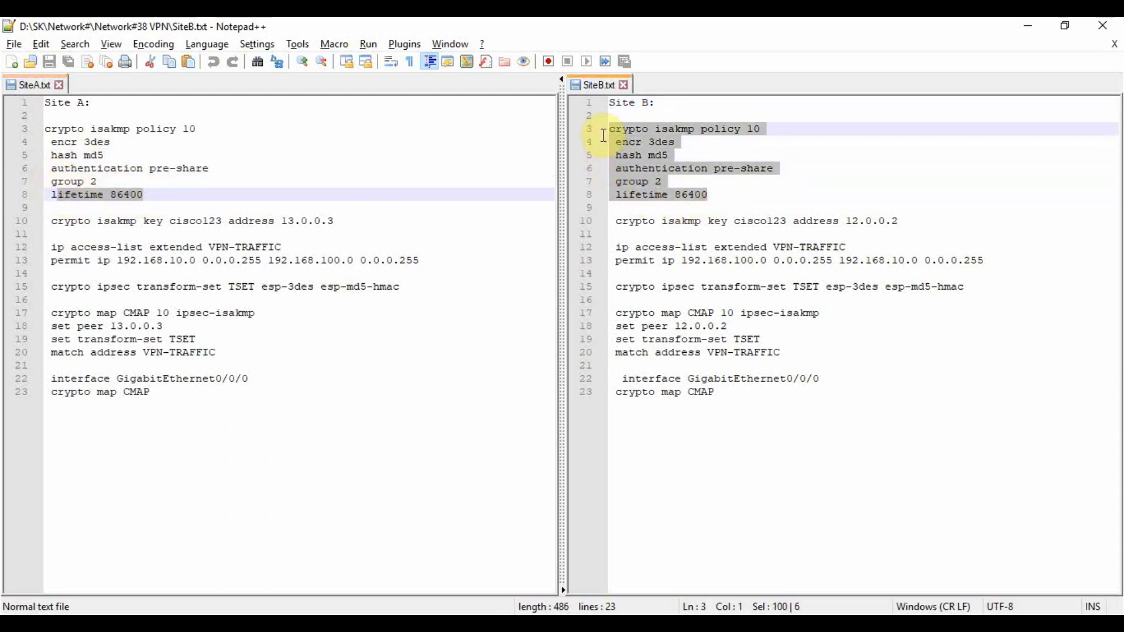
pyautogui.click(199, 178)
# Step: Return to the Packet Tracer router consoles and create ISAKMP policy 10 on R3-Site-B
pyautogui.hotkey('alt', 'Tab')
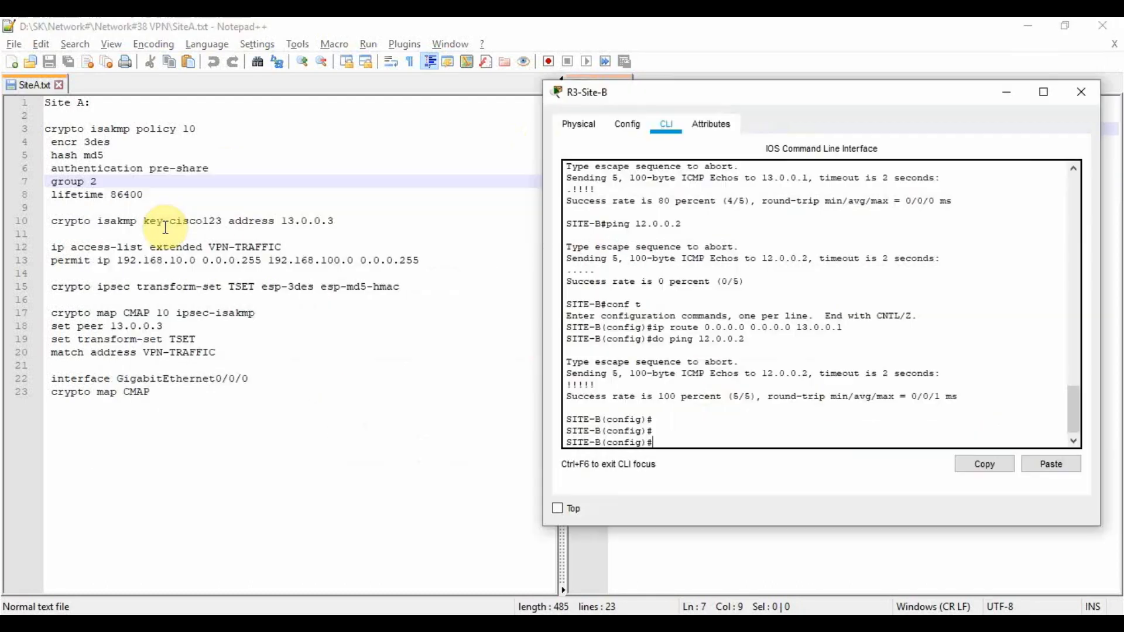
pyautogui.hotkey('alt', 'Tab')
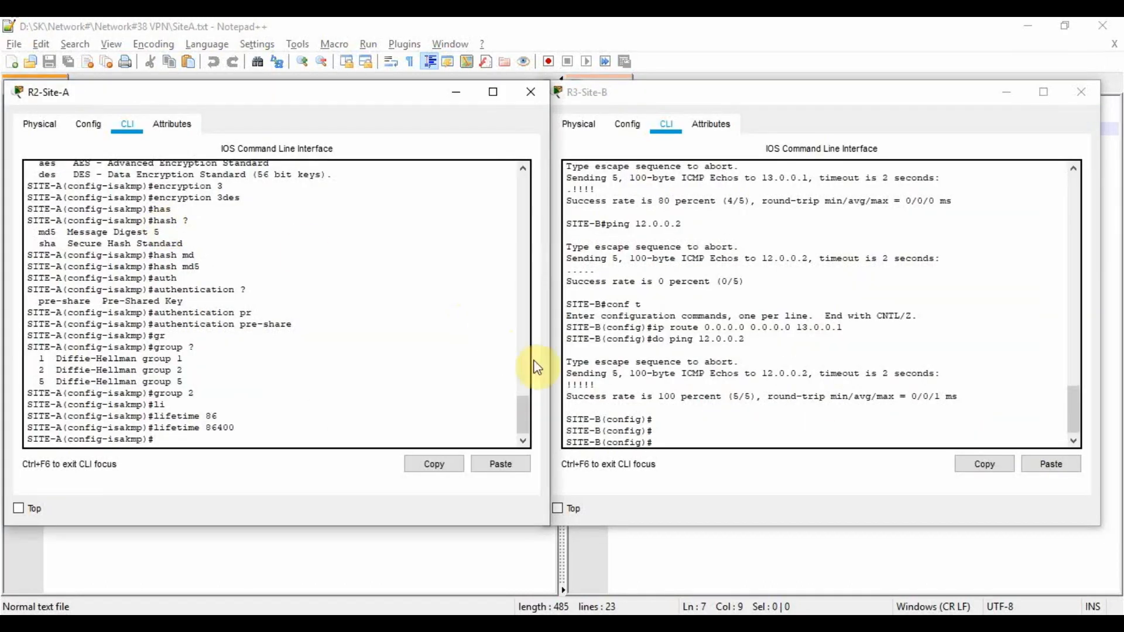
pyautogui.click(663, 294)
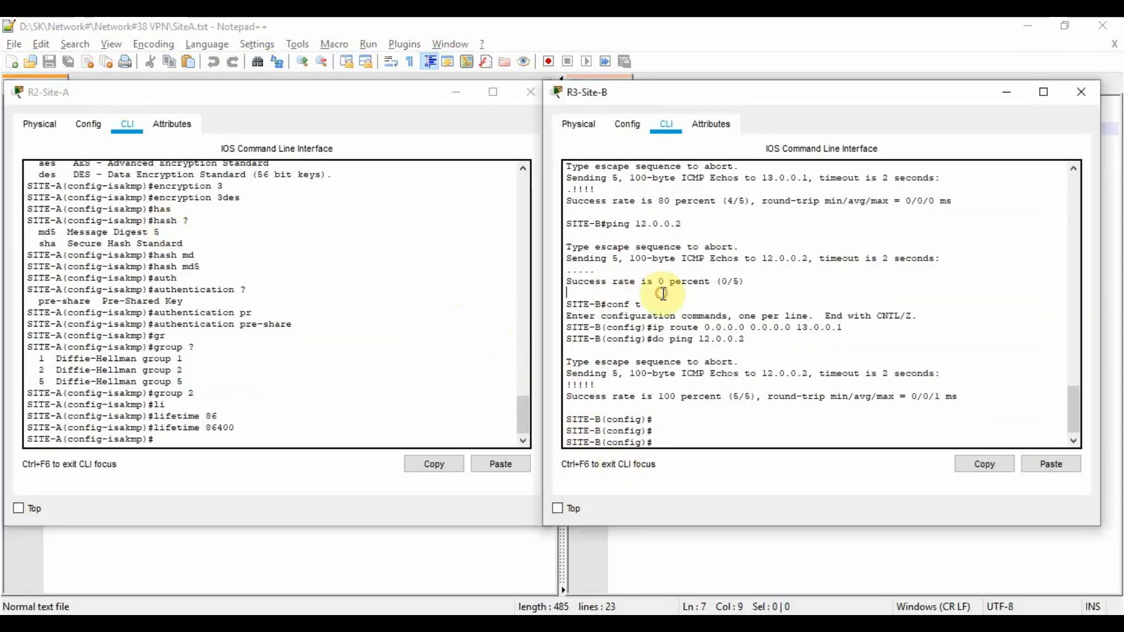
pyautogui.write('cry')
pyautogui.press('Tab')
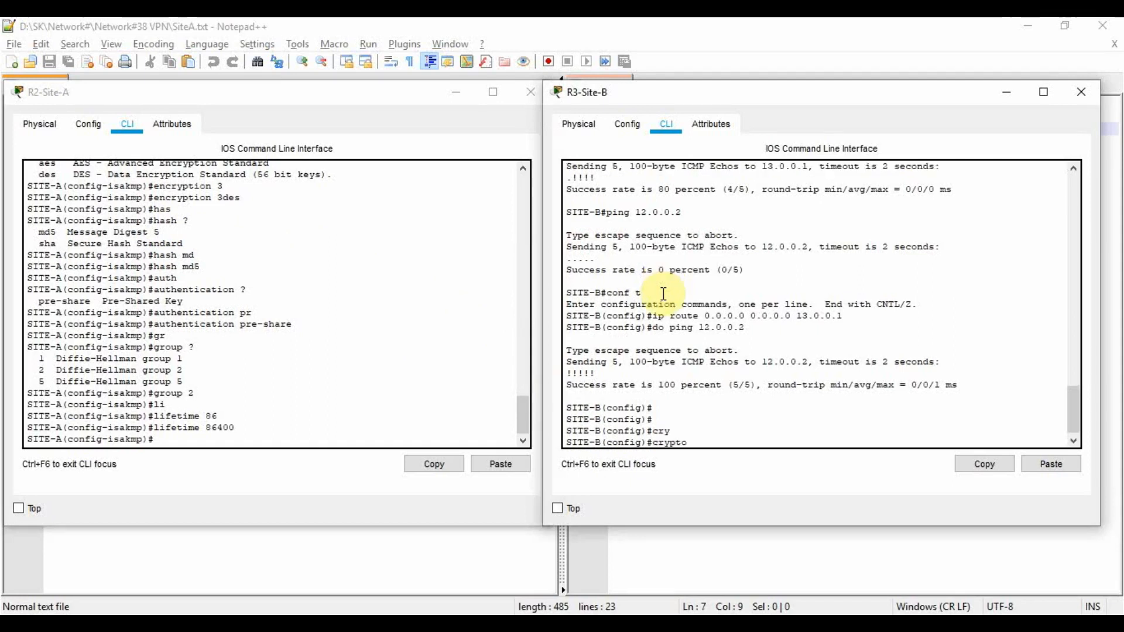
pyautogui.write('is')
pyautogui.press('Tab')
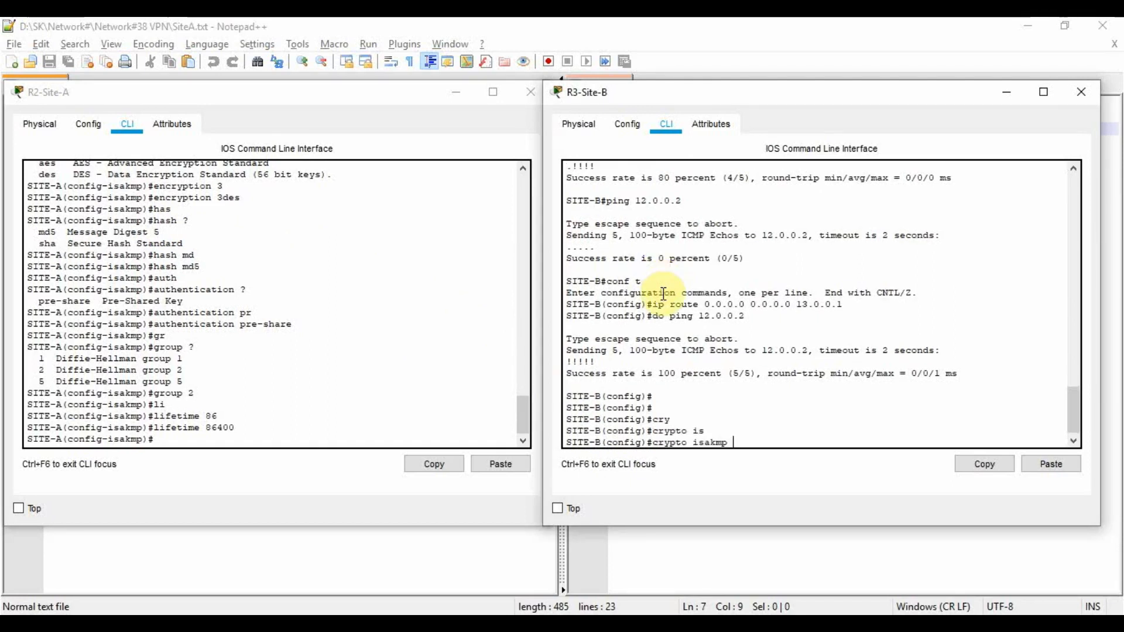
pyautogui.write('po')
pyautogui.press('Tab')
pyautogui.write('10')
pyautogui.press('Return')
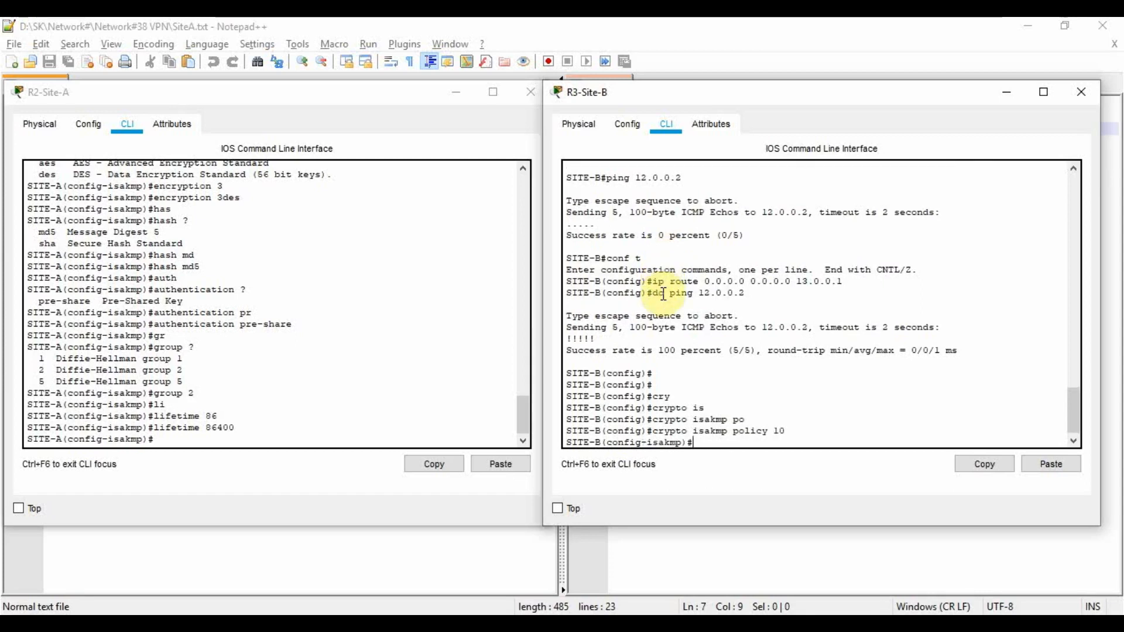
# Step: Set the encryption to 3des and the hash to md5 for ISAKMP policy 10 on R3-Site-B
pyautogui.write('encryp')
pyautogui.press('Return')
pyautogui.write('hash md5')
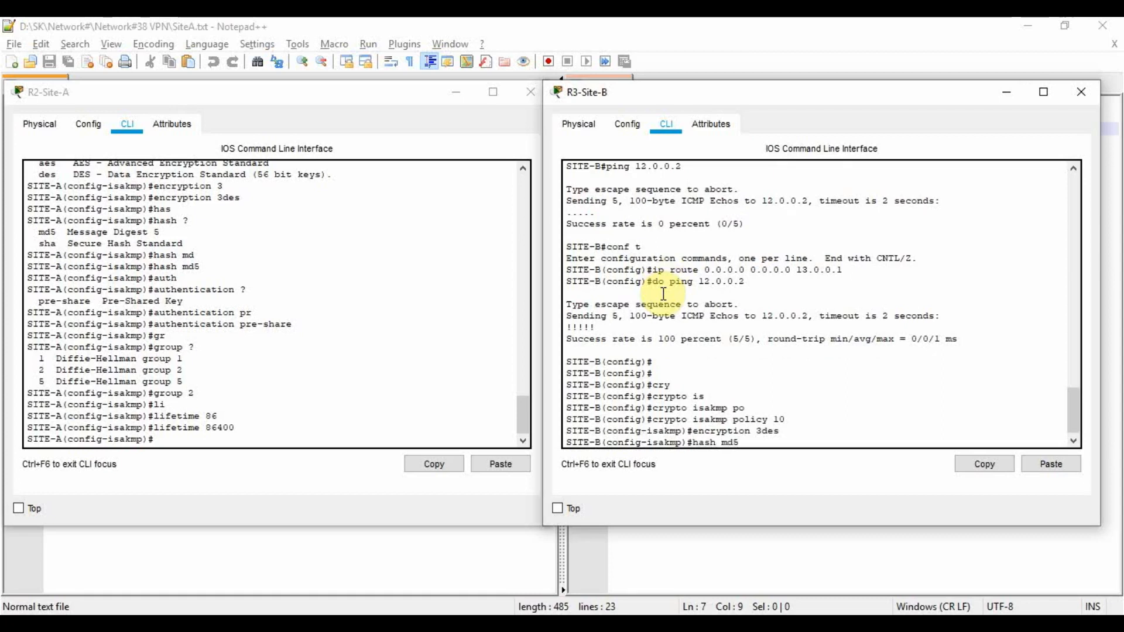
pyautogui.press('Return')
pyautogui.write('aute')
pyautogui.press('BackSpace')
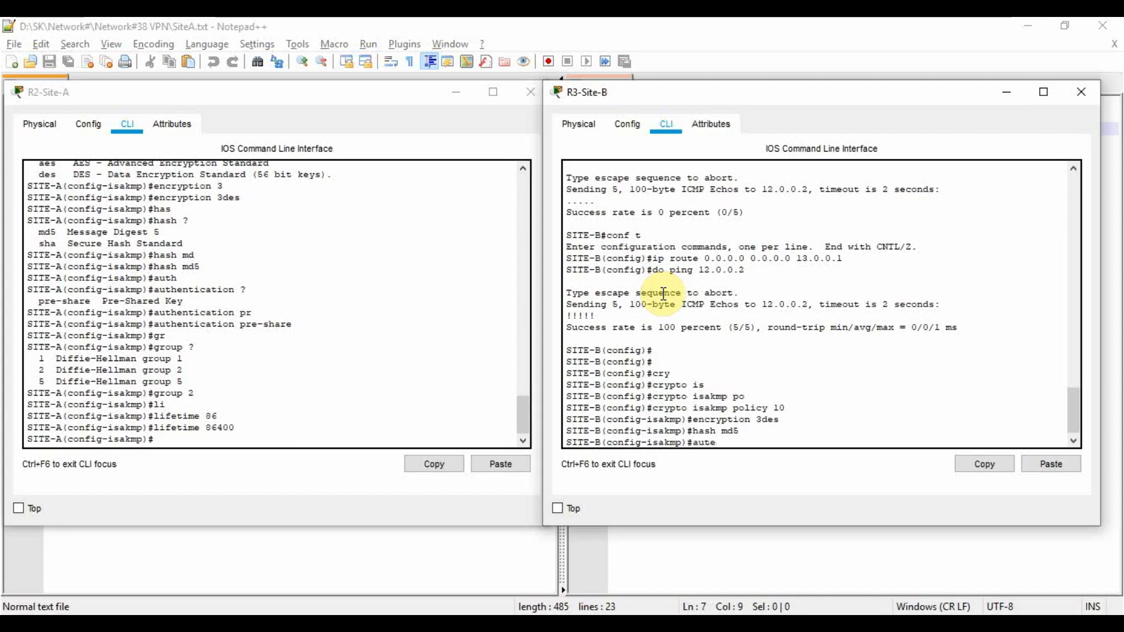
pyautogui.write('ntication pre-share')
pyautogui.press('Return')
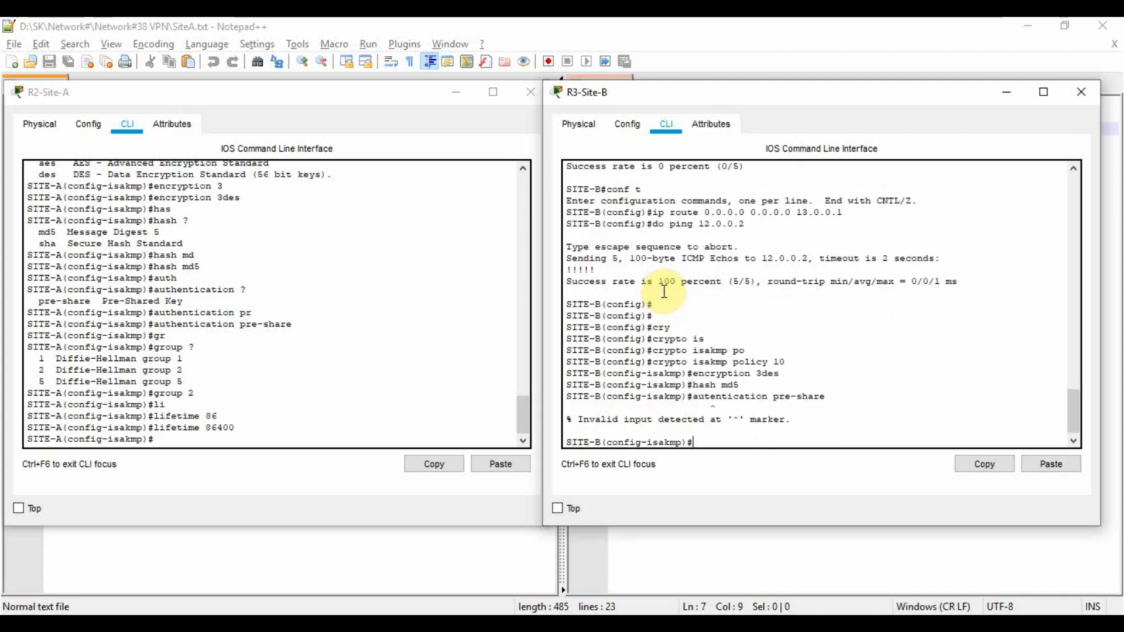
# Step: Set the authentication method of ISAKMP policy 10 on R3-Site-B to pre-share
pyautogui.write('auth')
pyautogui.press('Tab')
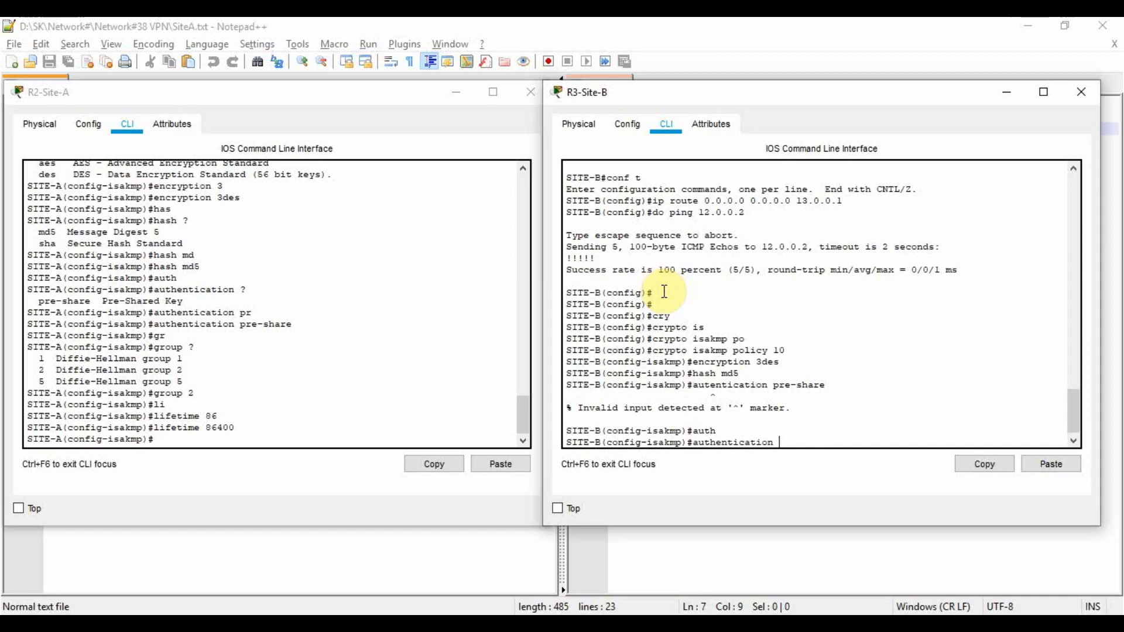
pyautogui.write('pre')
pyautogui.press('Tab')
pyautogui.press('Return')
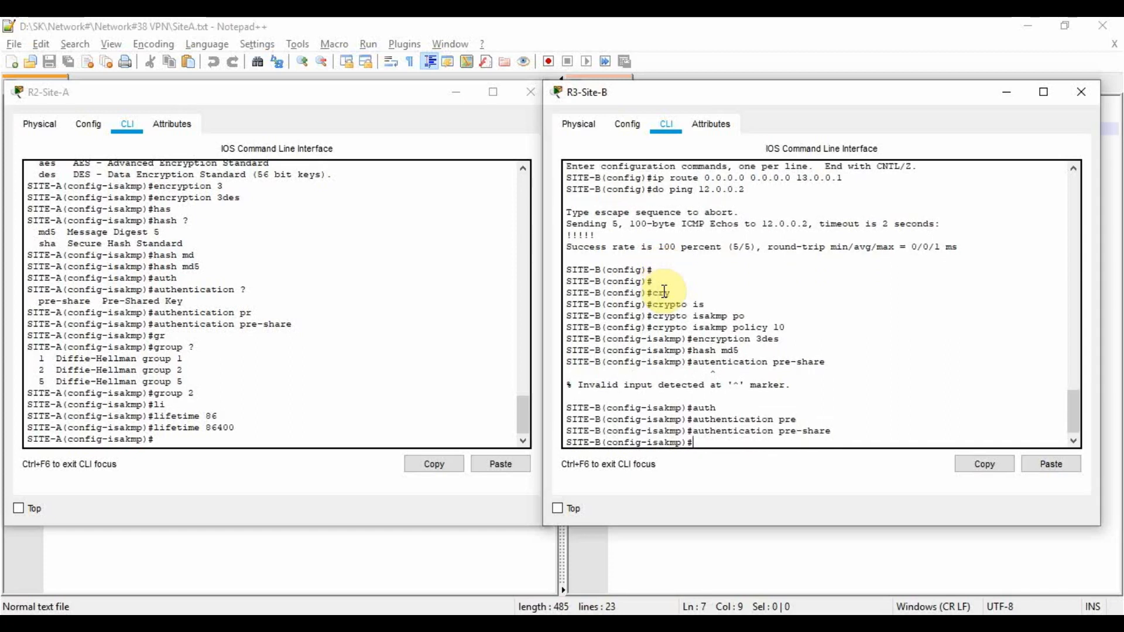
# Step: Set ISAKMP policy 10 on R3-Site-B to Diffie-Hellman group 2
pyautogui.write('gr')
pyautogui.press('Tab')
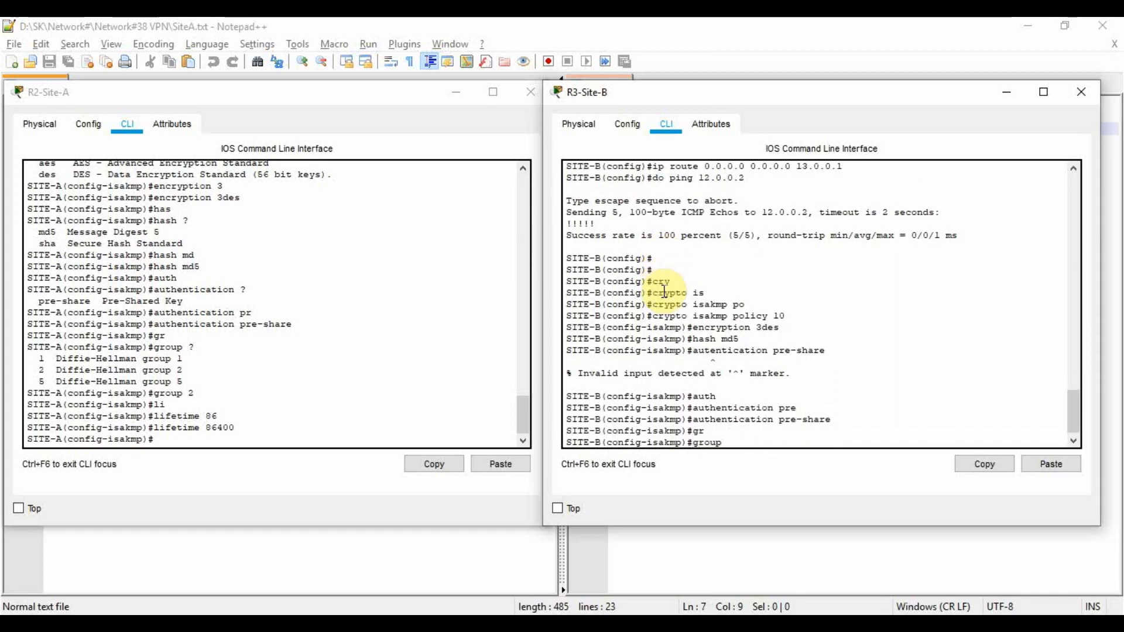
pyautogui.write('2')
pyautogui.press('Return')
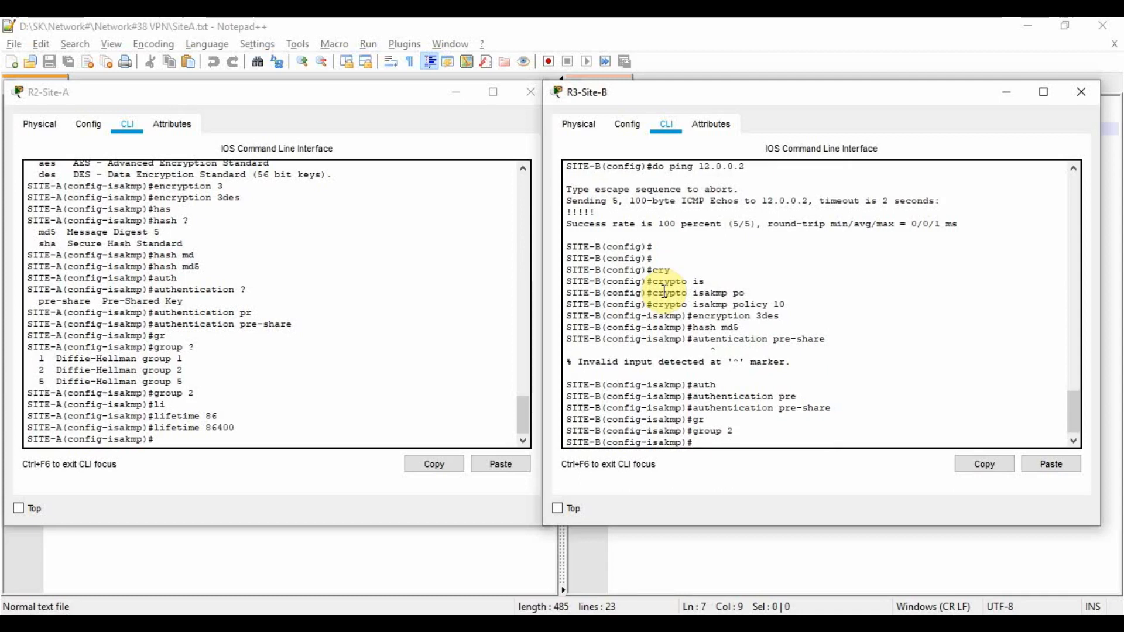
# Step: Set the lifetime of ISAKMP policy 10 on R3-Site-B to 86400 seconds
pyautogui.write('li')
pyautogui.press('Tab')
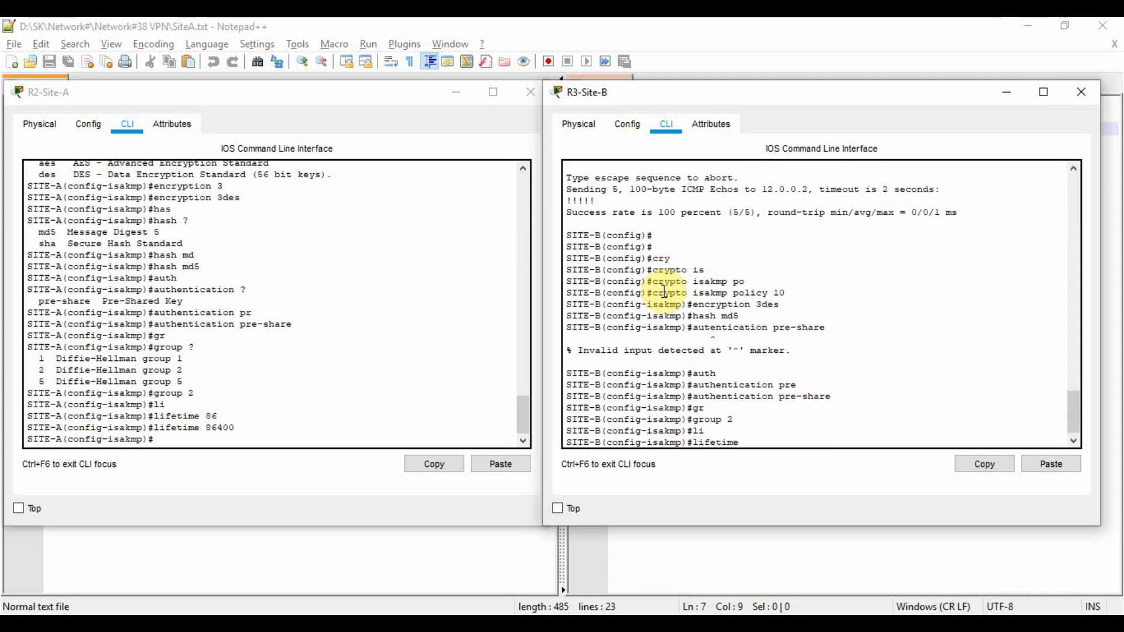
pyautogui.write('86400')
pyautogui.press('Return')
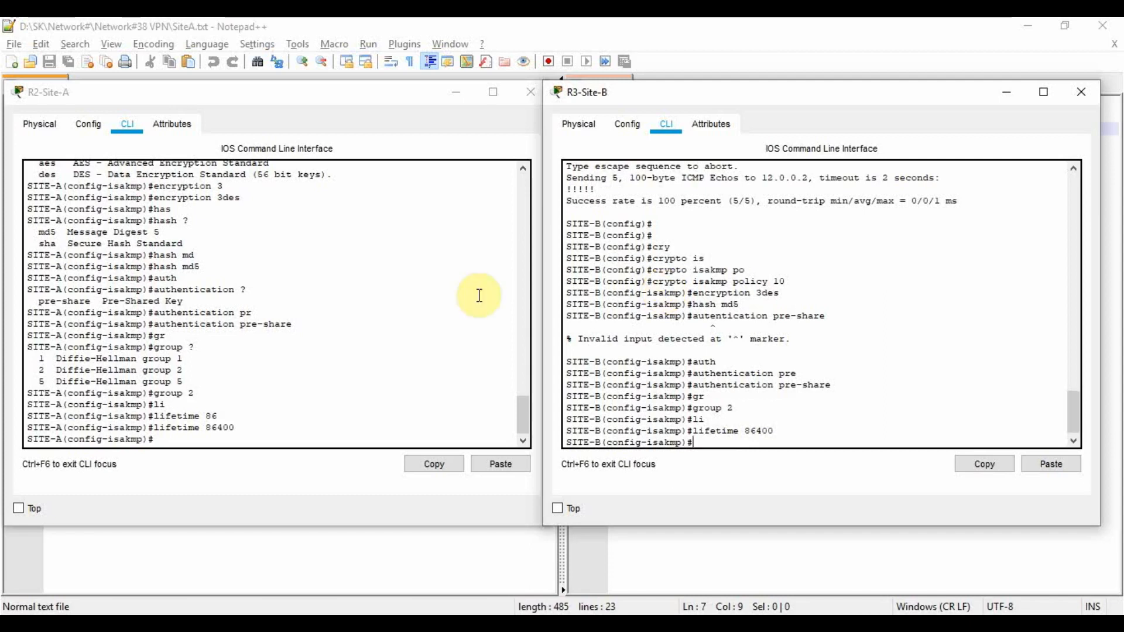
# Step: Leave the ISAKMP policy configuration mode on R2-Site-A and return to global configuration mode
pyautogui.click(368, 337)
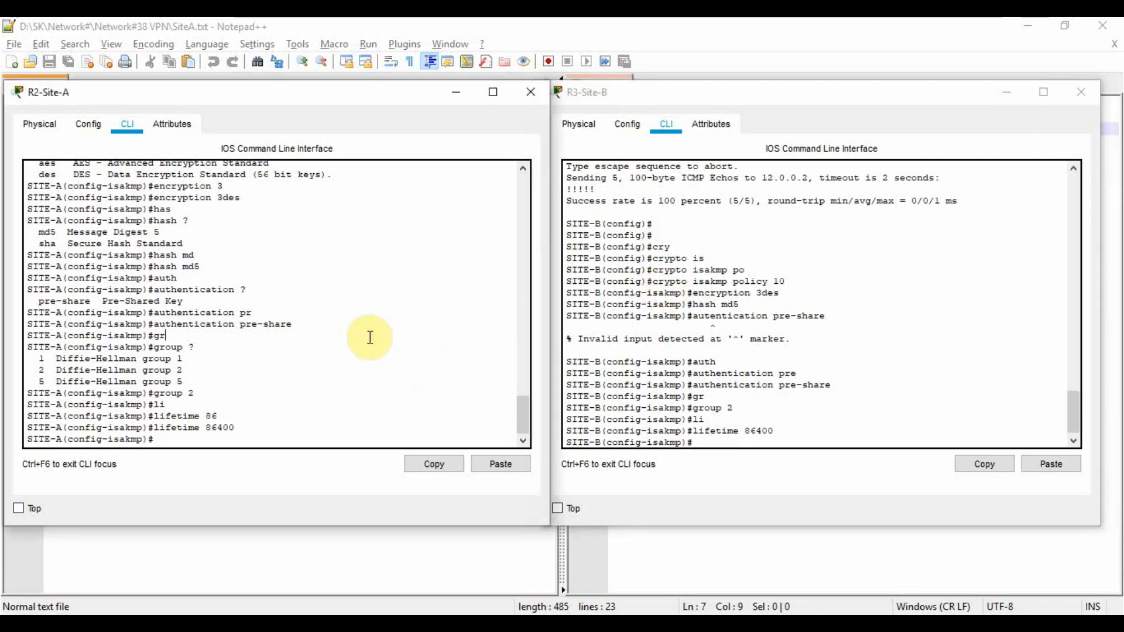
pyautogui.press('Return')
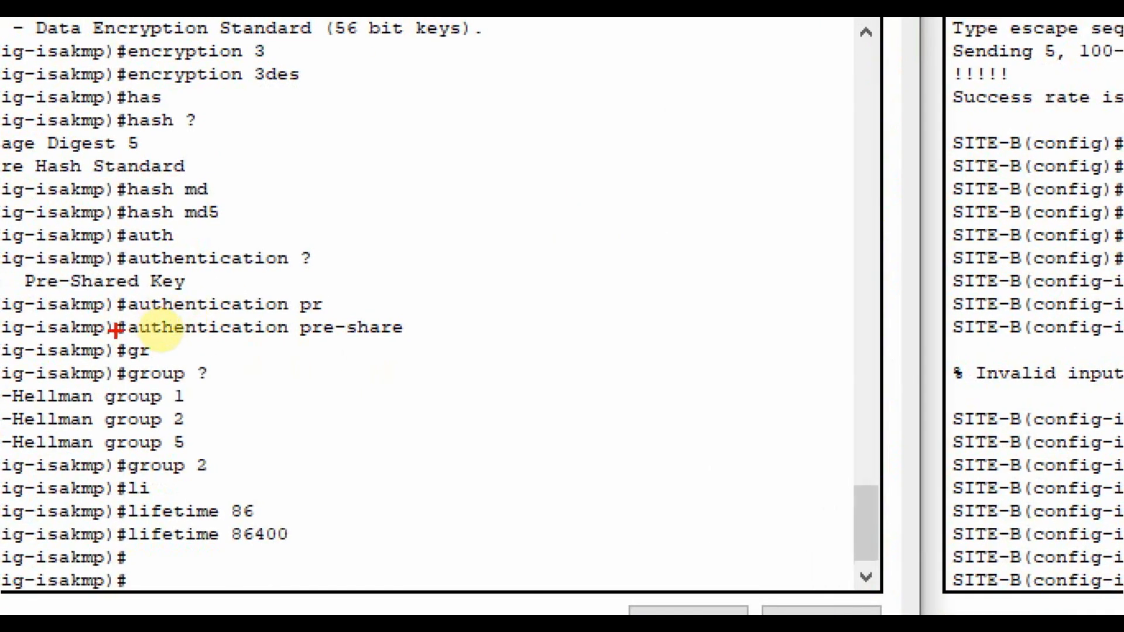
pyautogui.moveTo(116, 331); pyautogui.dragTo(414, 346)
pyautogui.press('Escape')
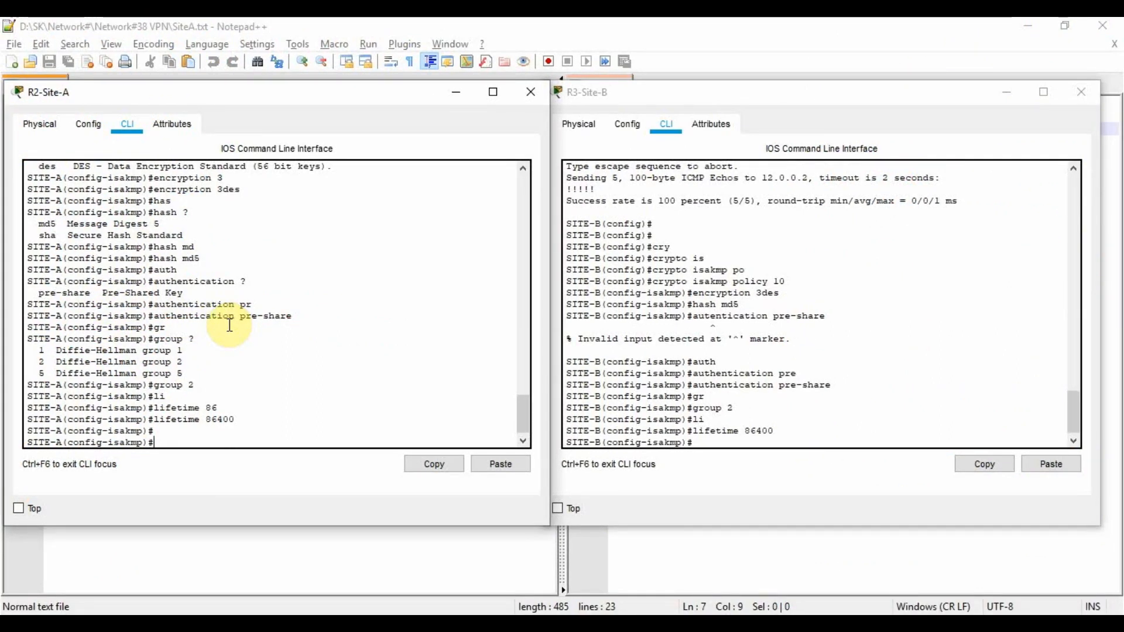
pyautogui.write('exi')
pyautogui.press('Tab')
pyautogui.press('Return')
# Step: Define the ISAKMP pre-shared key on R2-Site-A for the peer address 13.0.0.3
pyautogui.write('cr')
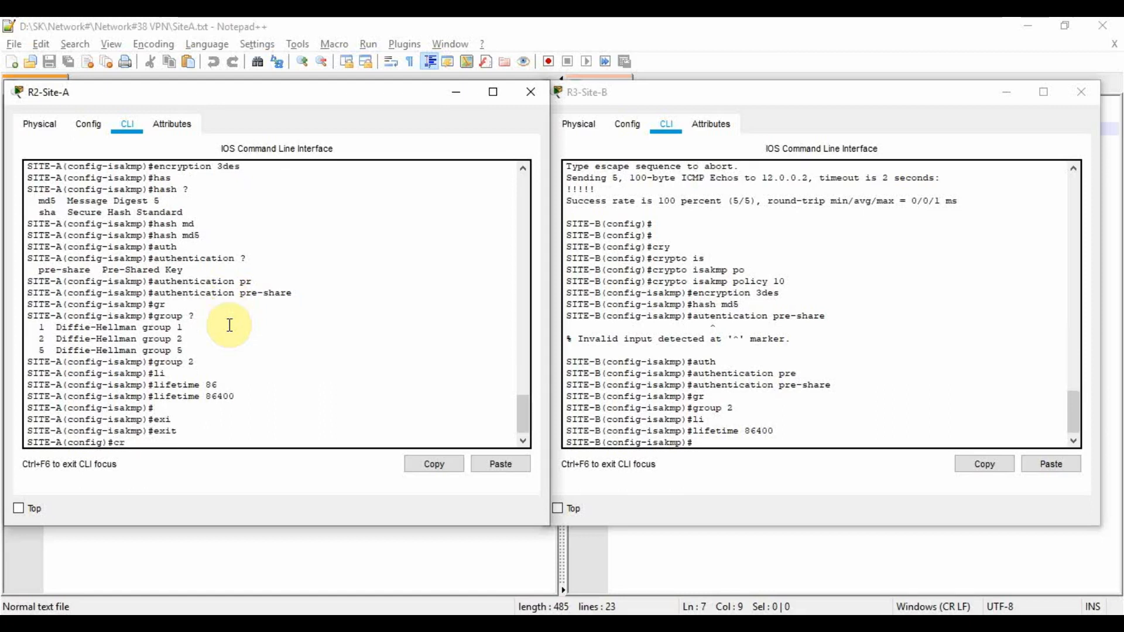
pyautogui.write('y')
pyautogui.press('Tab')
pyautogui.write('is')
pyautogui.press('Tab')
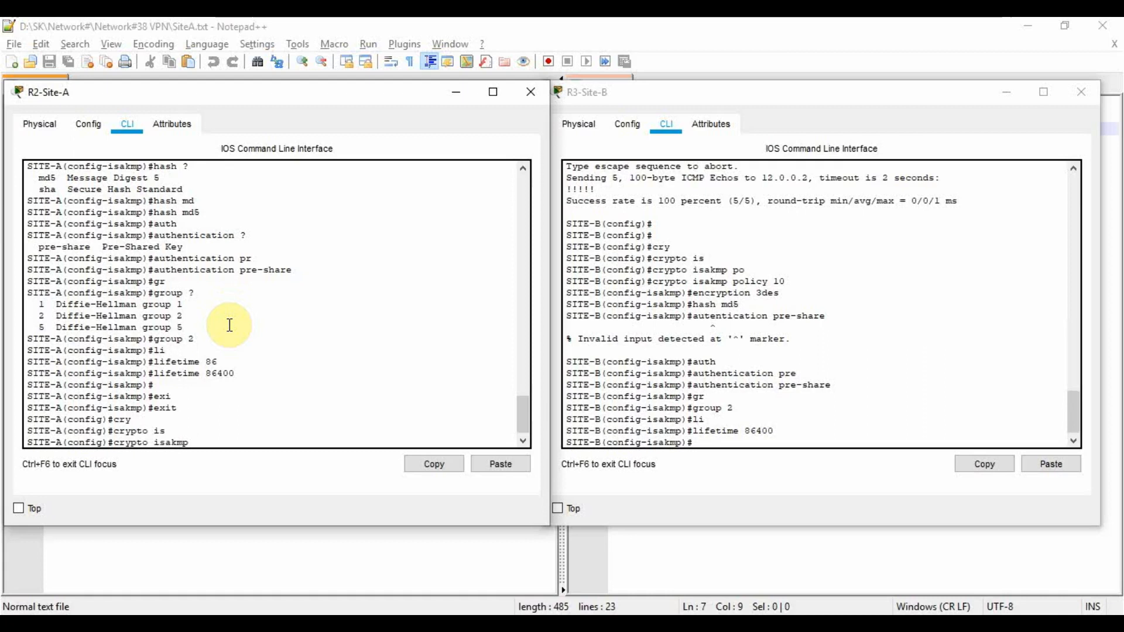
pyautogui.write('ke')
pyautogui.press('Tab')
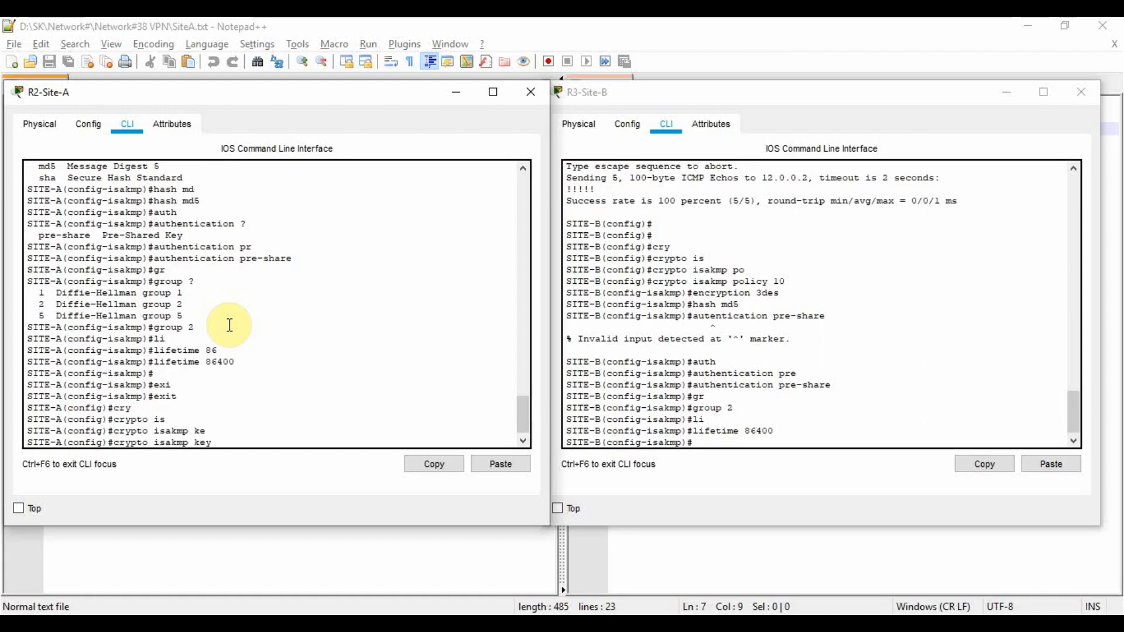
pyautogui.write('cisco123 add')
pyautogui.press('Tab')
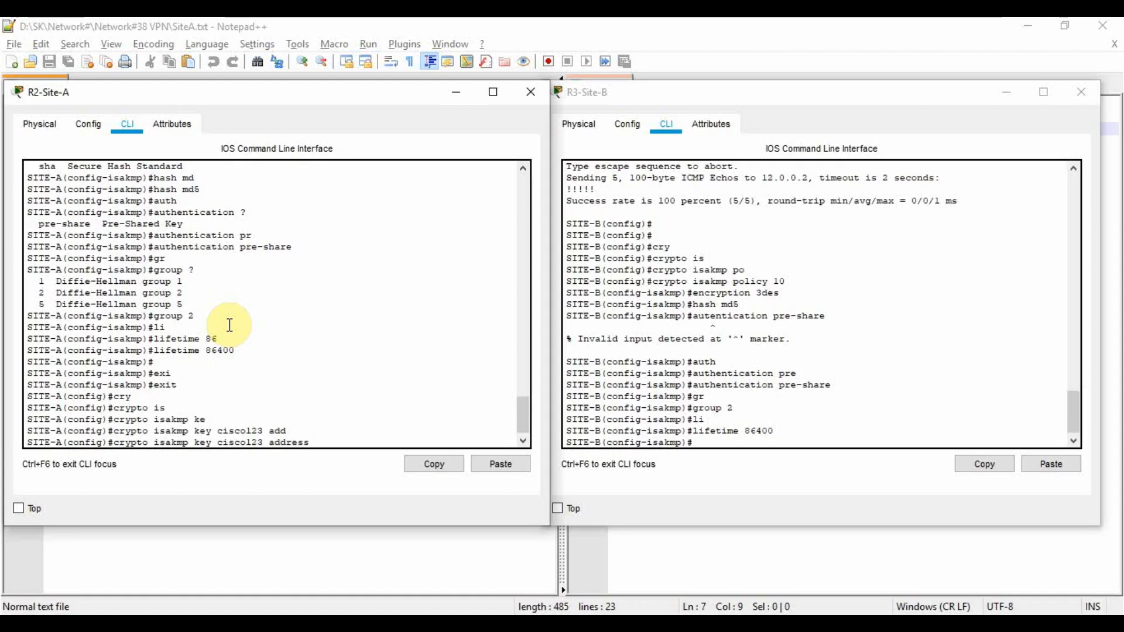
pyautogui.press('BackSpace')
pyautogui.write('3.0.0.3')
pyautogui.press('Return')
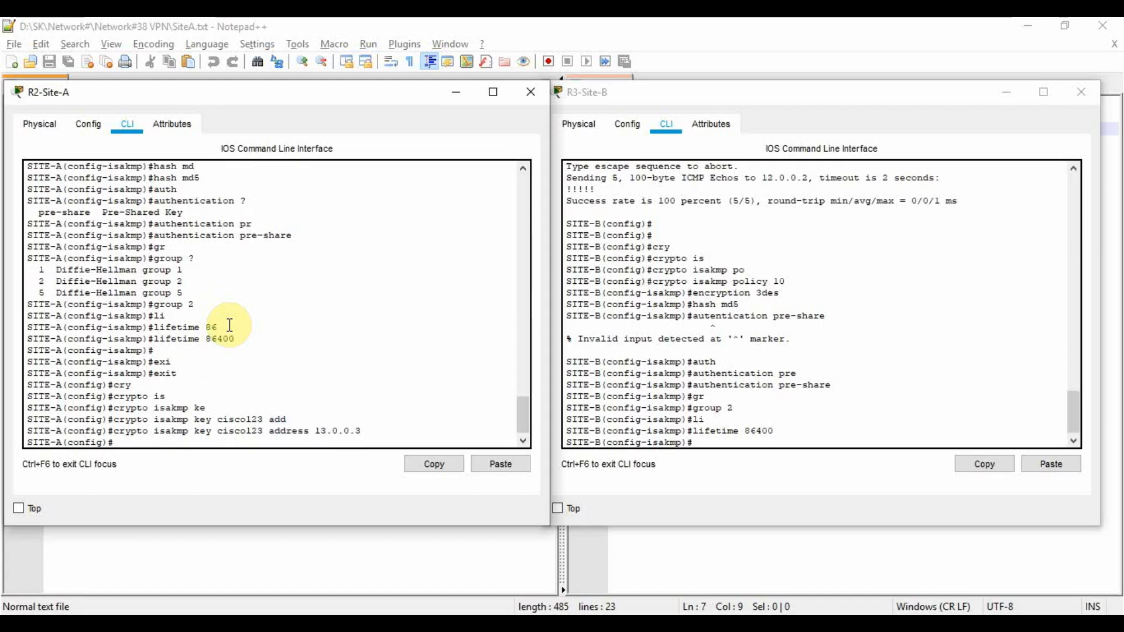
# Step: Exit ISAKMP policy configuration on R3-Site-B and list the available options of the crypto command
pyautogui.click(792, 395)
pyautogui.write('ex')
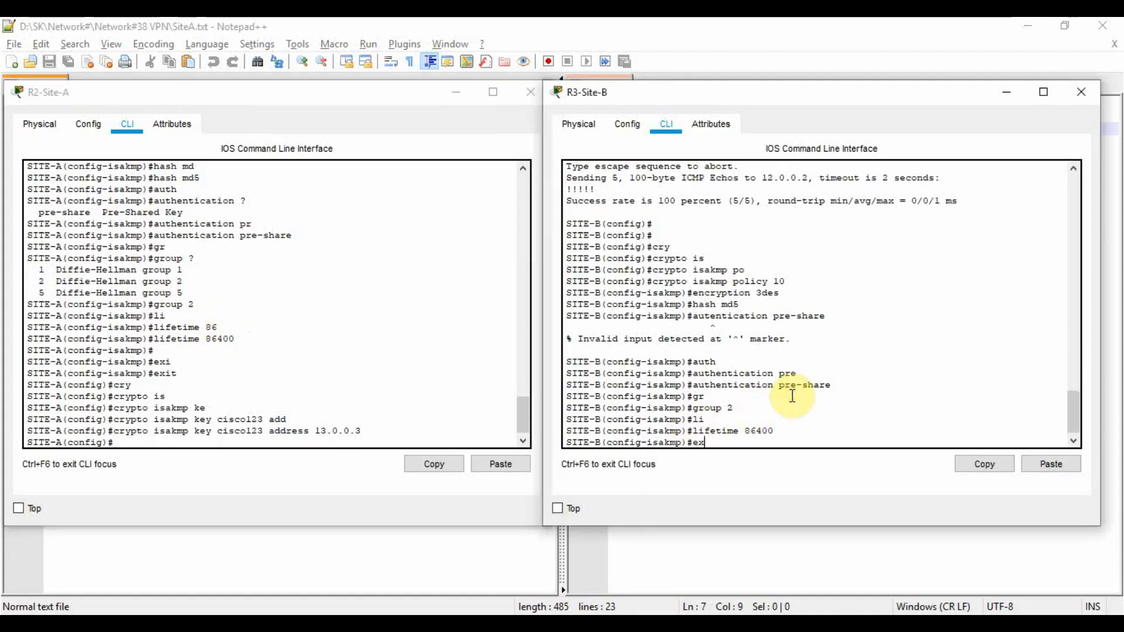
pyautogui.write('it')
pyautogui.press('Return')
pyautogui.write('cr')
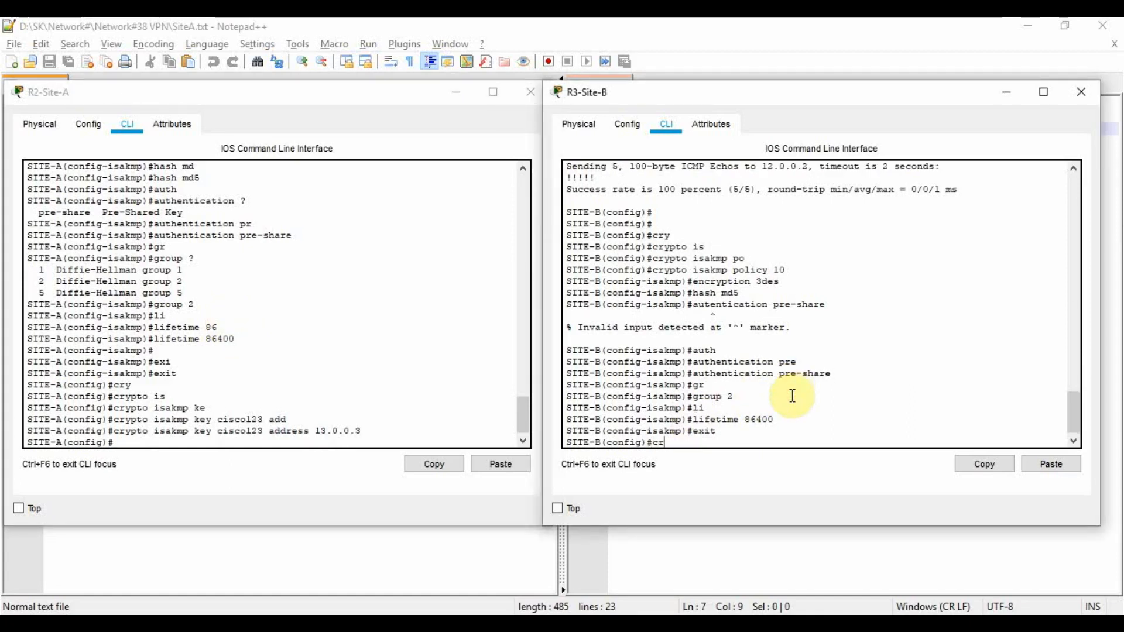
pyautogui.write('y')
pyautogui.press('Tab')
pyautogui.write('?')
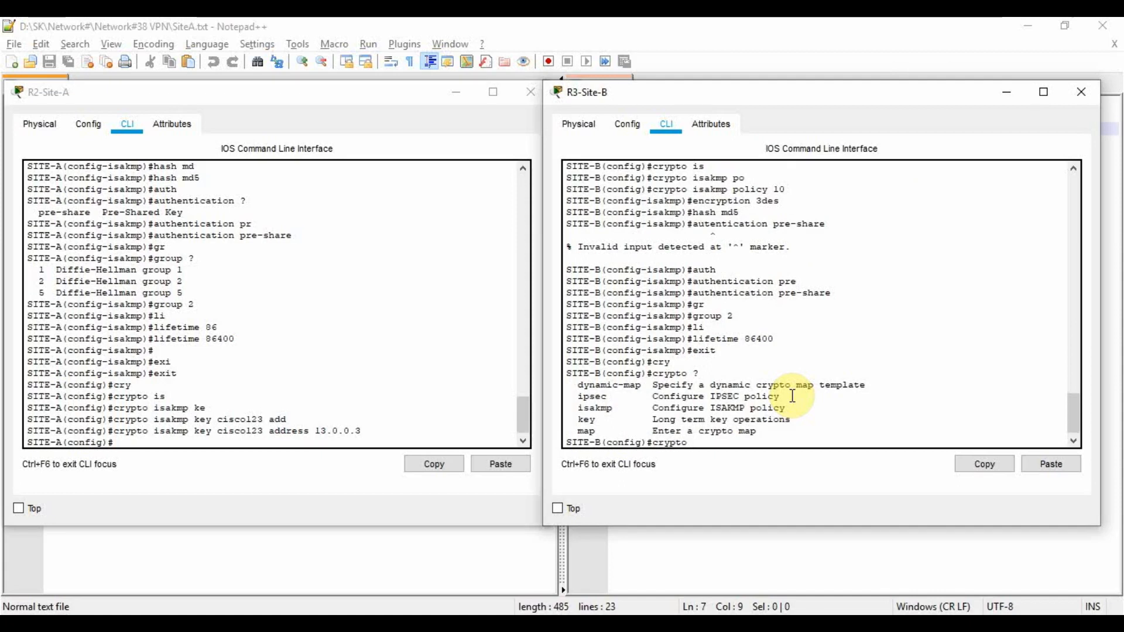
# Step: Define the same ISAKMP pre-shared key on R3-Site-B for the peer address 12.0.0.2
pyautogui.write('is')
pyautogui.press('Tab')
pyautogui.write('ke')
pyautogui.press('Tab')
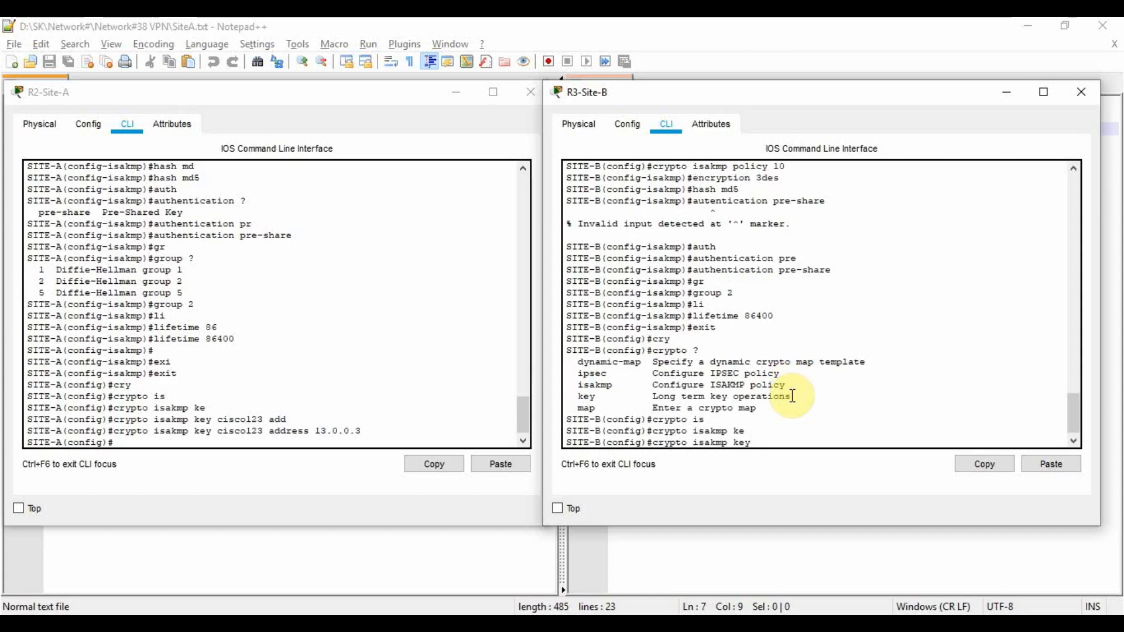
pyautogui.write('cisco12')
pyautogui.write('3 p')
pyautogui.write('e')
pyautogui.press('BackSpace')
pyautogui.press('BackSpace')
pyautogui.write('add')
pyautogui.press('Tab')
pyautogui.write('12.0.0.2')
pyautogui.press('Return')
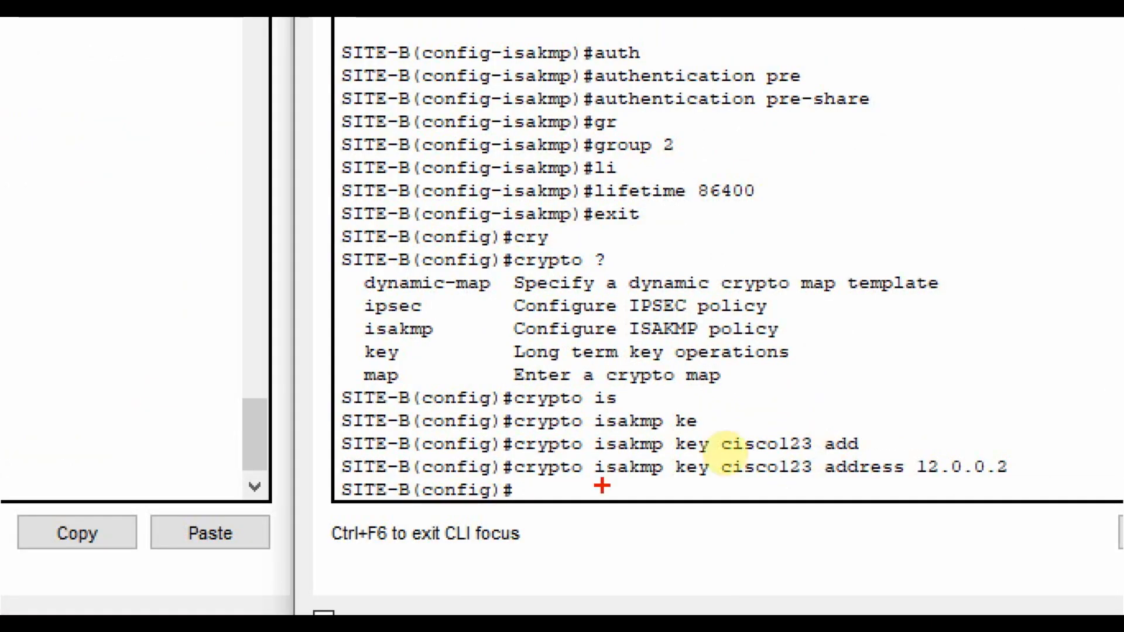
pyautogui.moveTo(514, 482); pyautogui.dragTo(825, 481)
pyautogui.moveTo(731, 492); pyautogui.dragTo(1028, 473)
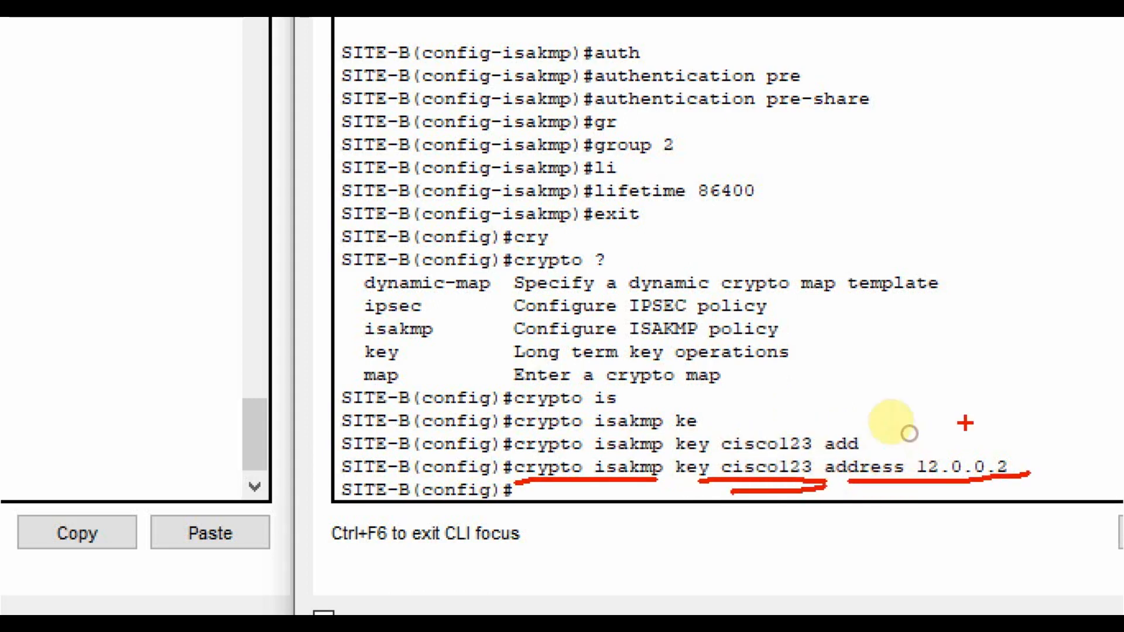
pyautogui.press('Escape')
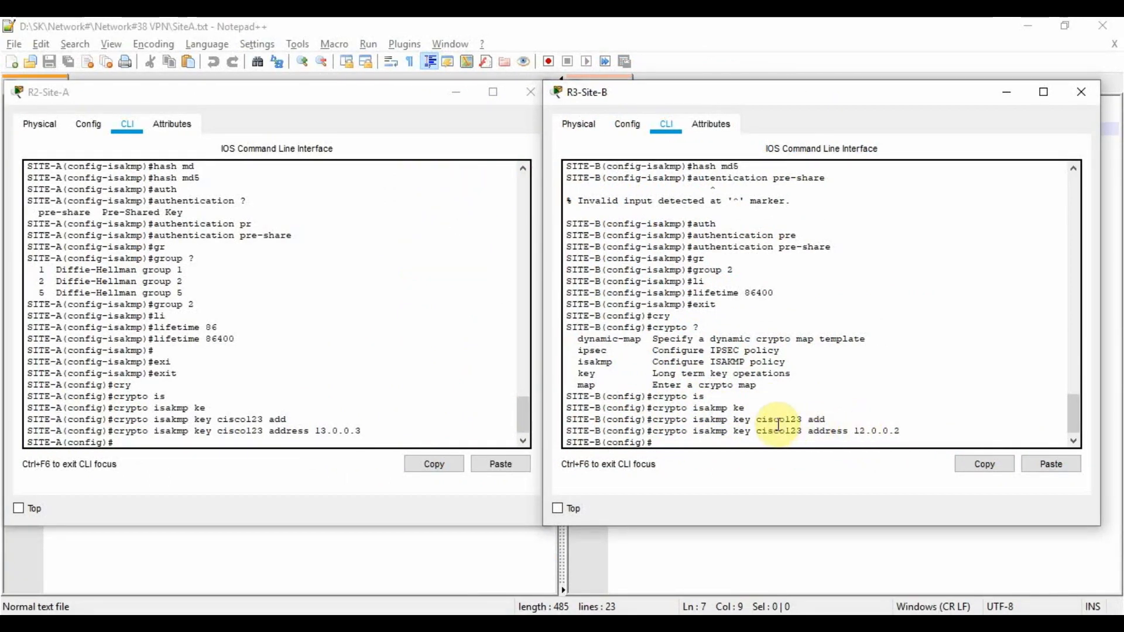
# Step: Create an extended IP access list named VPN-TRAFFIC on R2-Site-A
pyautogui.click(371, 394)
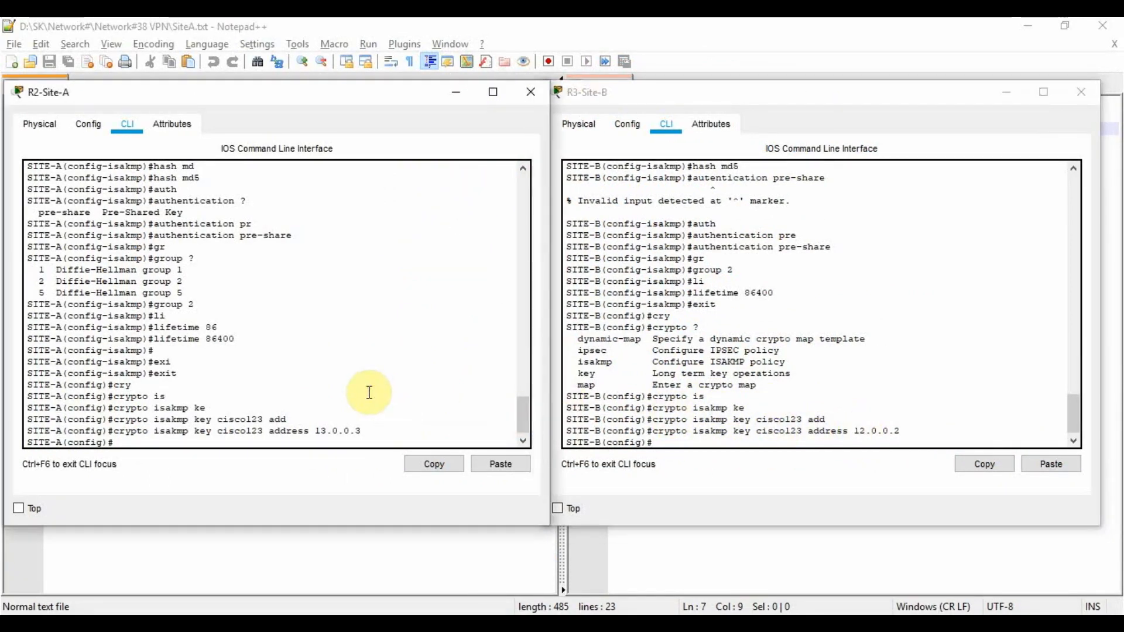
pyautogui.press('Return')
pyautogui.press('Return')
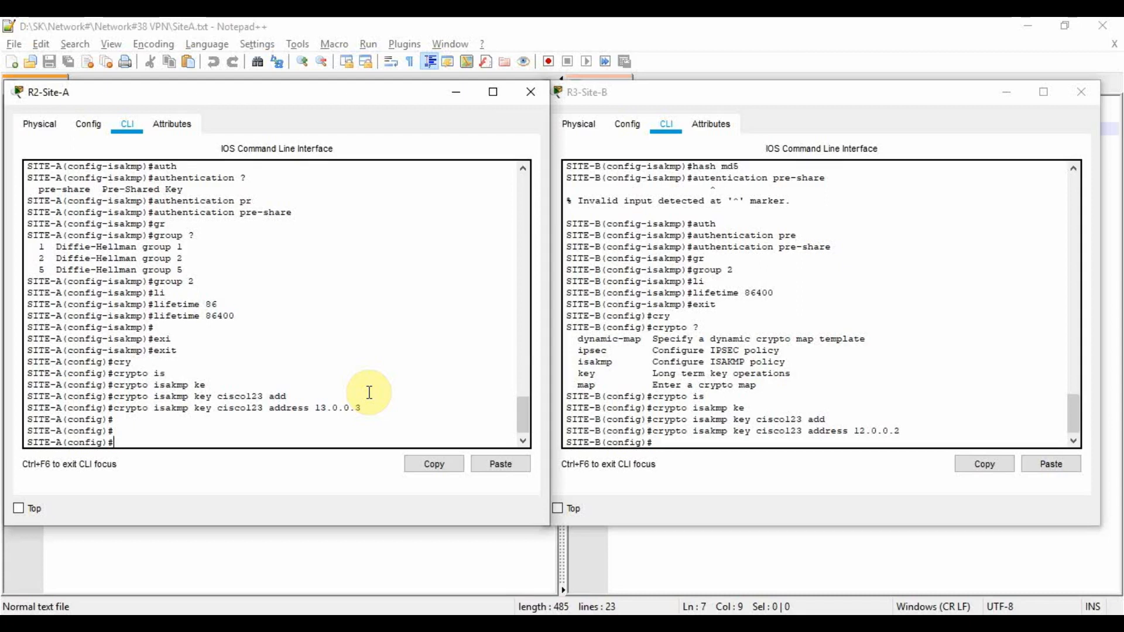
pyautogui.write('ip acc')
pyautogui.press('Tab')
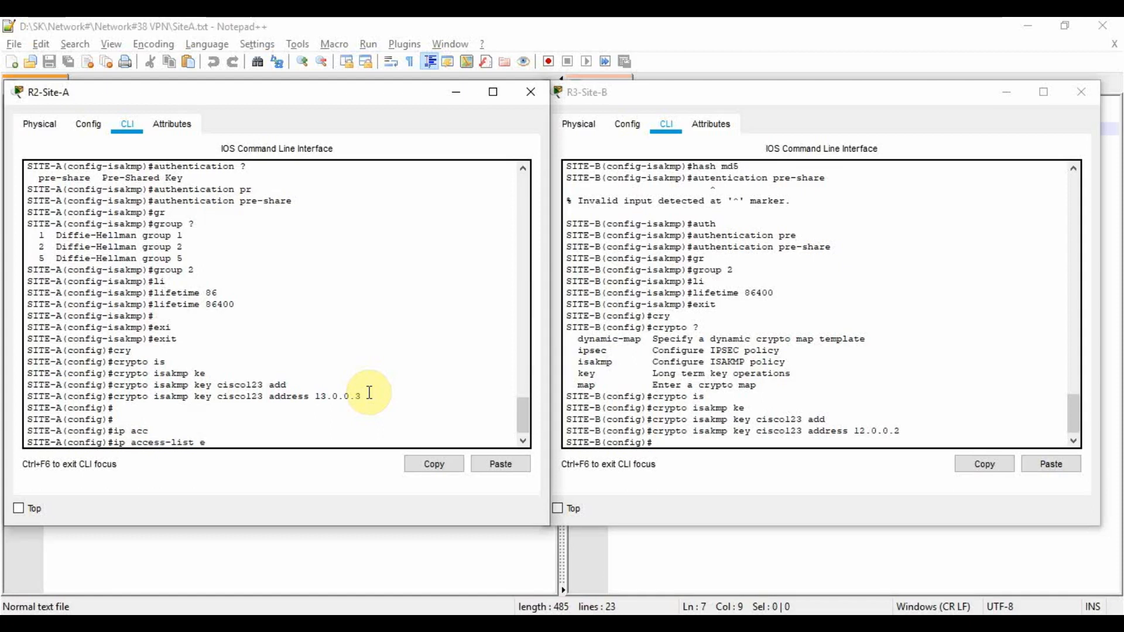
pyautogui.write('ex')
pyautogui.press('Tab')
pyautogui.write('VPN-TRAFFIC')
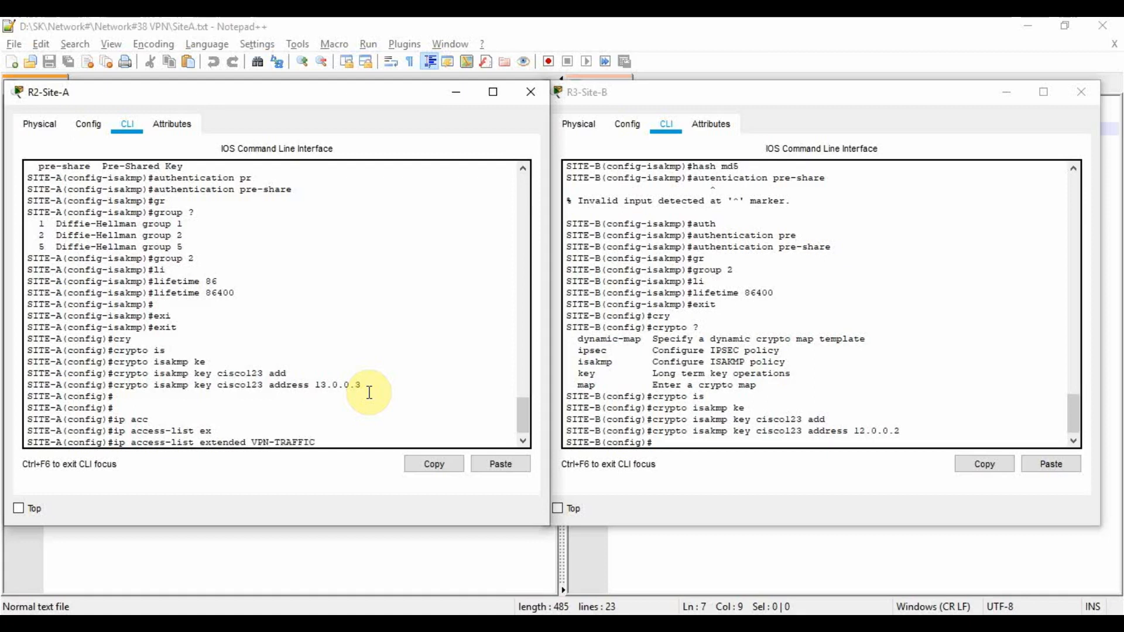
pyautogui.press('Return')
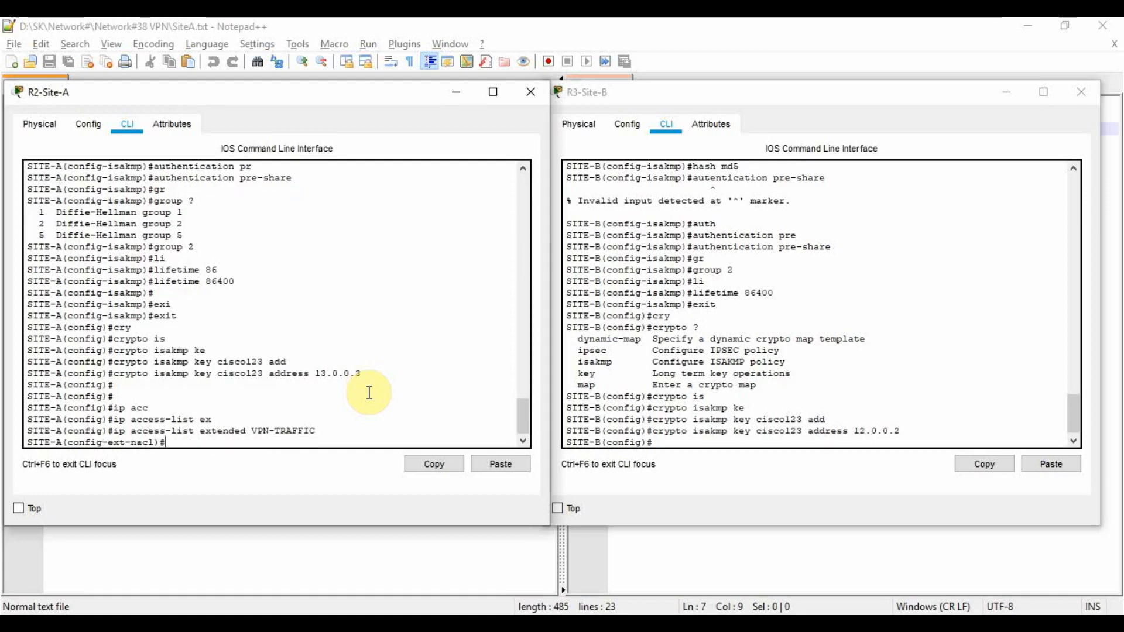
# Step: Permit IP traffic from 192.168.10.0 0.0.0.255 to 192.168.100.0 0.0.0.255 in the VPN-TRAFFIC list on R2-Site-A
pyautogui.write('permi')
pyautogui.press('Tab')
pyautogui.write('ip ')
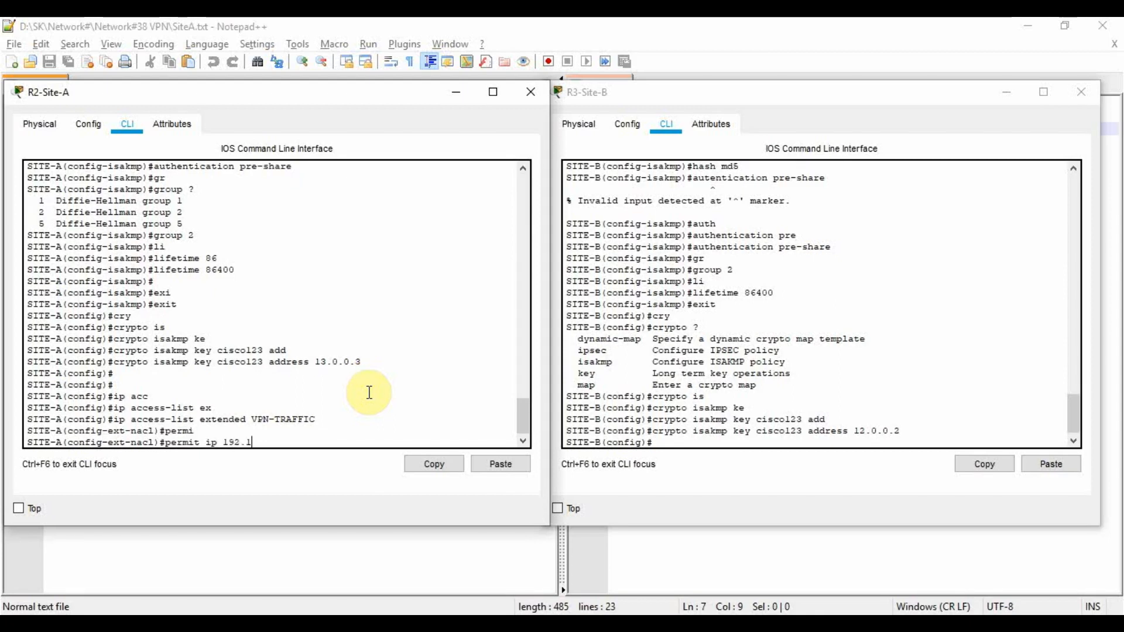
pyautogui.write('192.168.10.0 0.0.0.255 192.168.100.0 0.0.0.255')
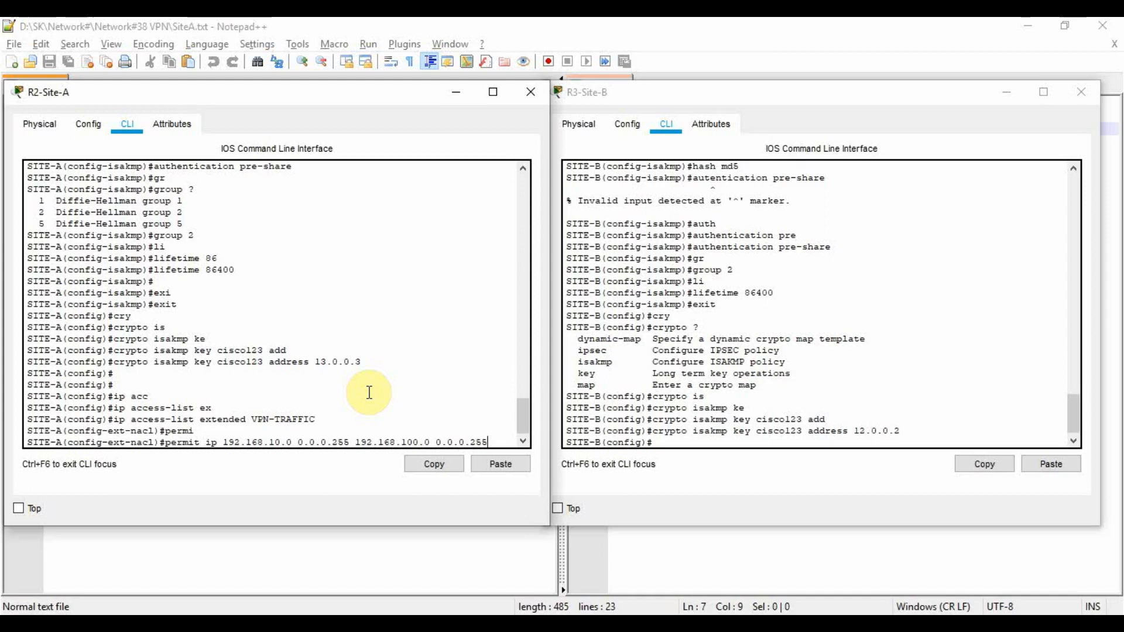
pyautogui.press('Return')
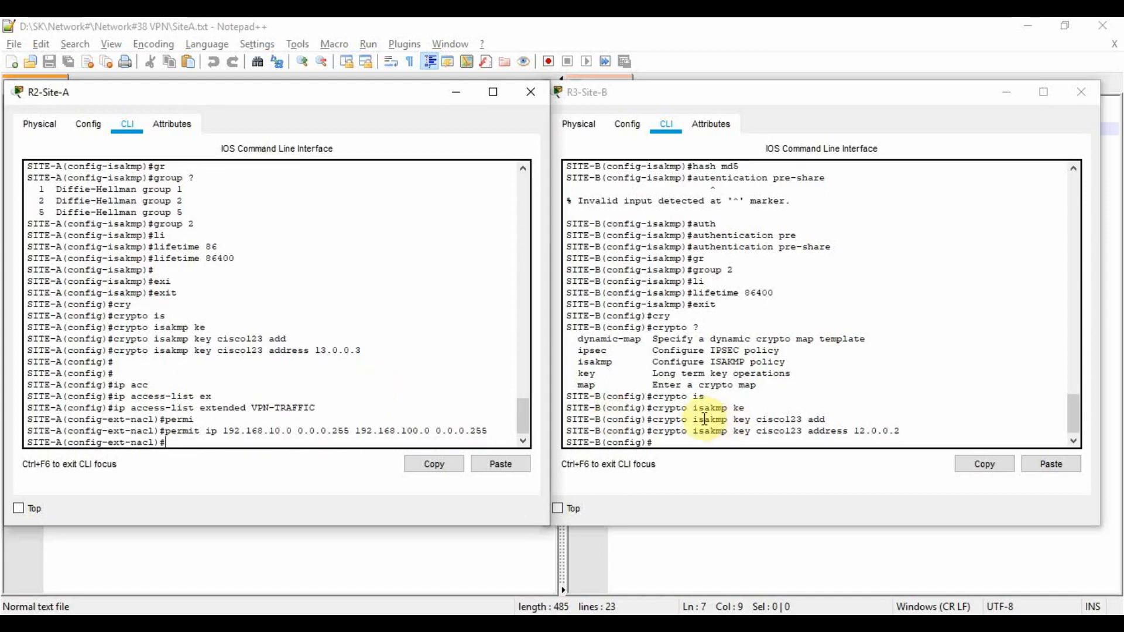
# Step: Switch to Notepad++ and review the pre-shared key and access-list lines in the Site A and Site B notes
pyautogui.click(539, 35)
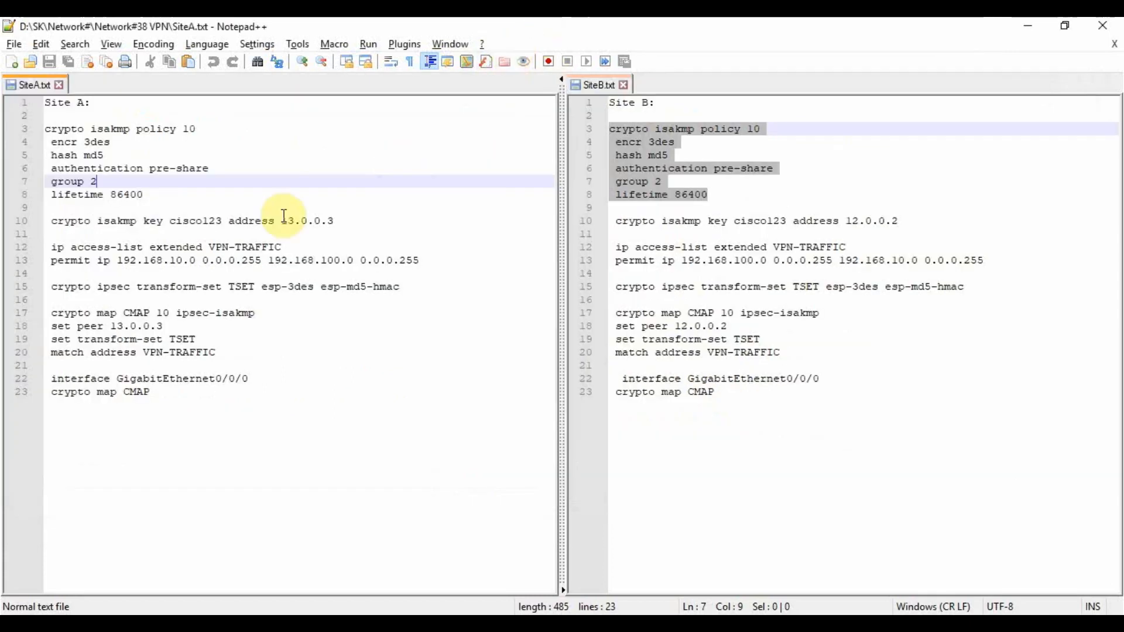
pyautogui.moveTo(55, 228); pyautogui.dragTo(280, 220)
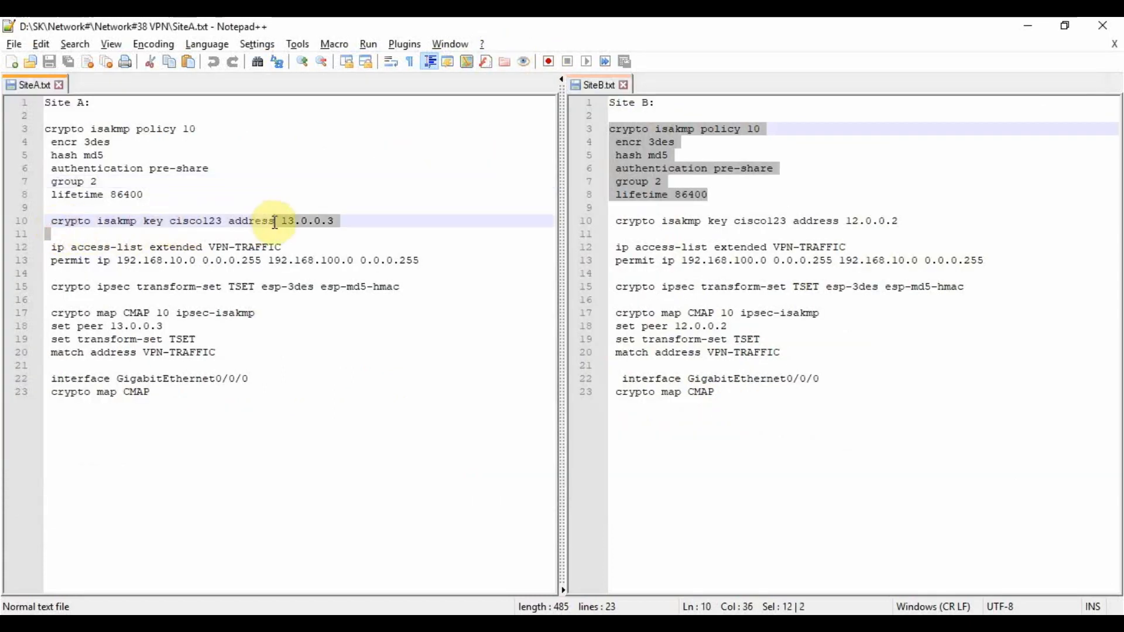
pyautogui.click(144, 260)
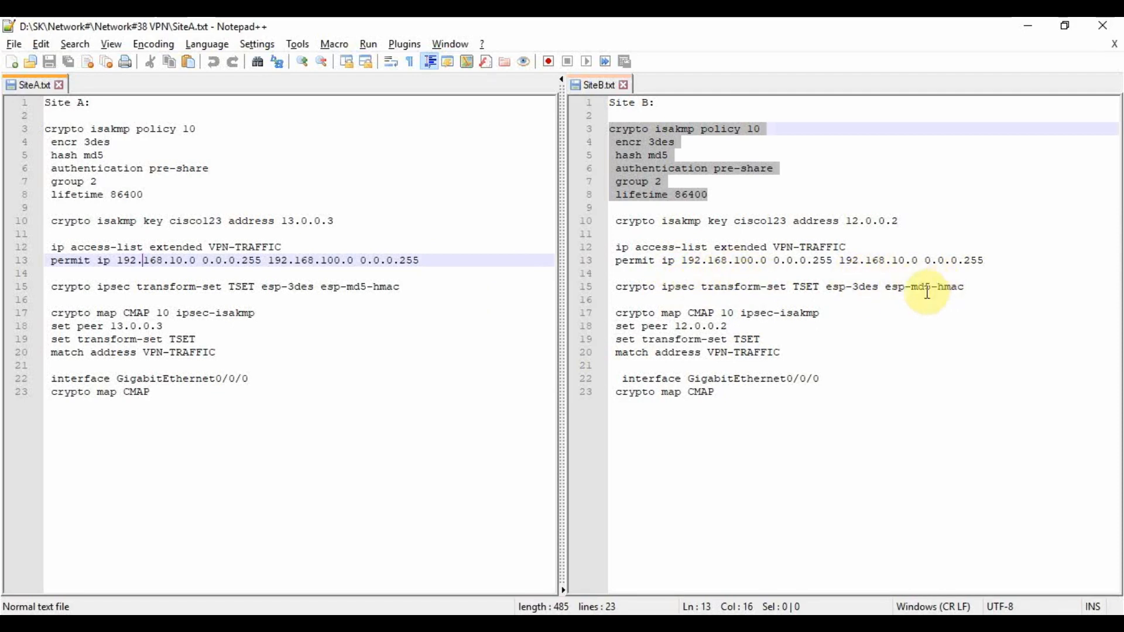
# Step: Switch back to Packet Tracer and bring up the R2-Site-A and R3-Site-B consoles
pyautogui.hotkey('alt', 'Tab')
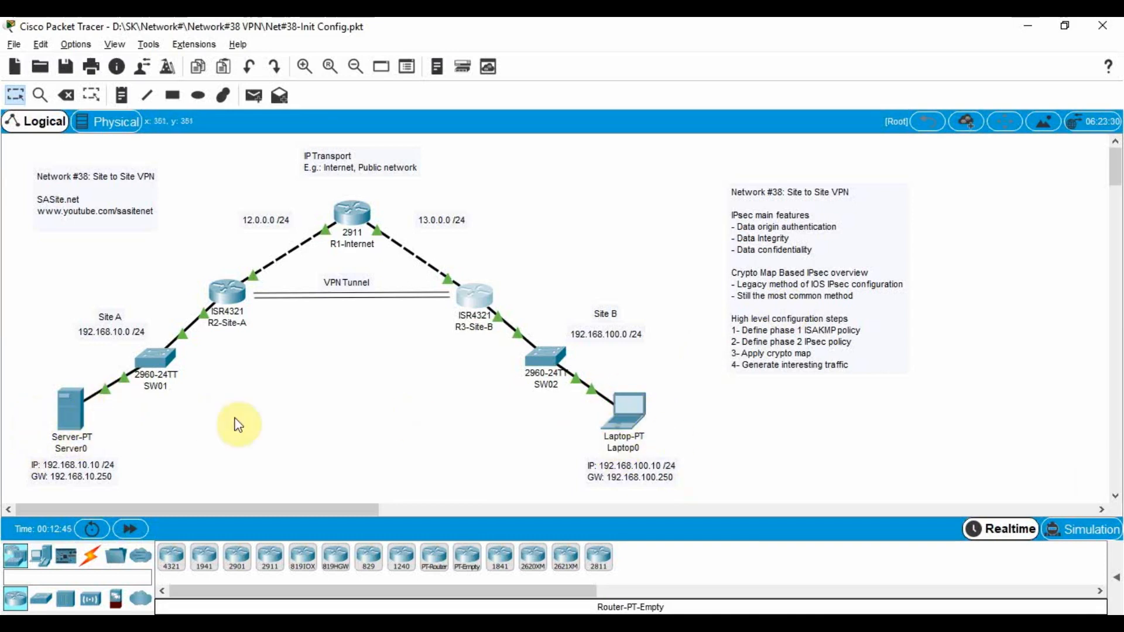
pyautogui.click(644, 625)
pyautogui.click(703, 561)
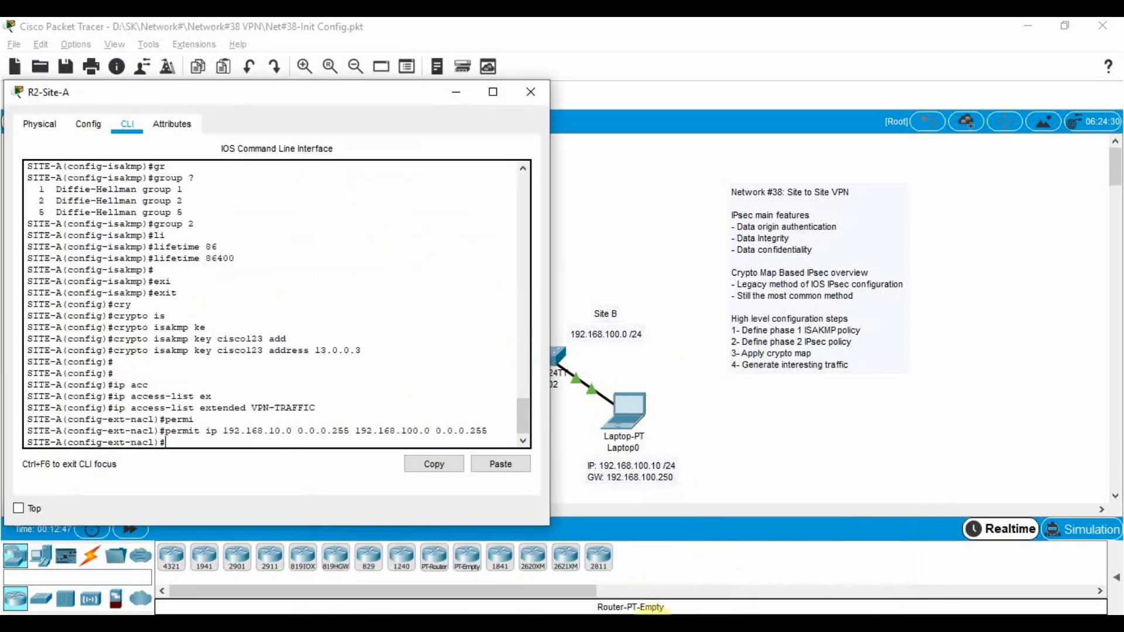
pyautogui.click(644, 625)
pyautogui.click(869, 553)
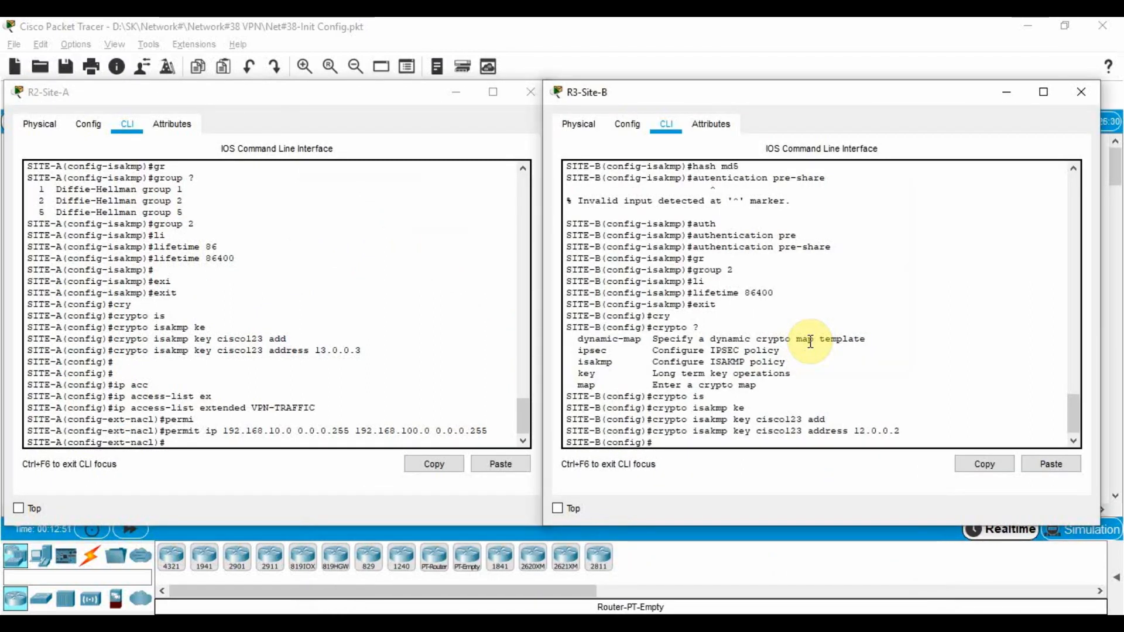
# Step: Create an extended IP access list named VPN-TRAFFIC on R3-Site-B
pyautogui.write('ip access')
pyautogui.press('Tab')
pyautogui.write('ext')
pyautogui.press('Tab')
pyautogui.write('VP')
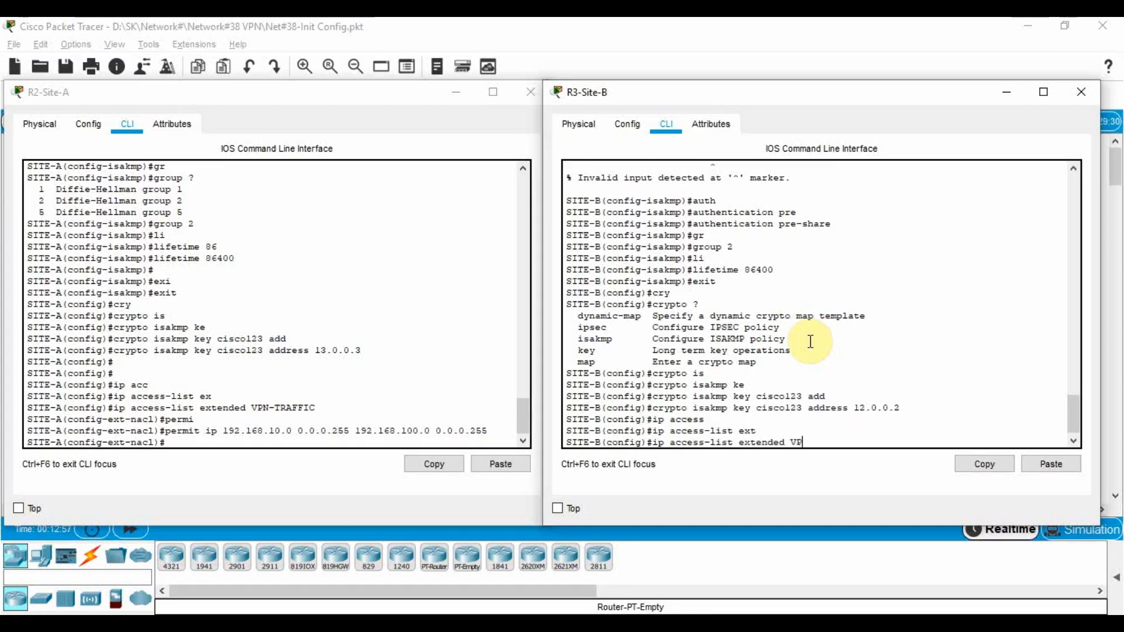
pyautogui.write('N-TRAFFIC')
pyautogui.press('Return')
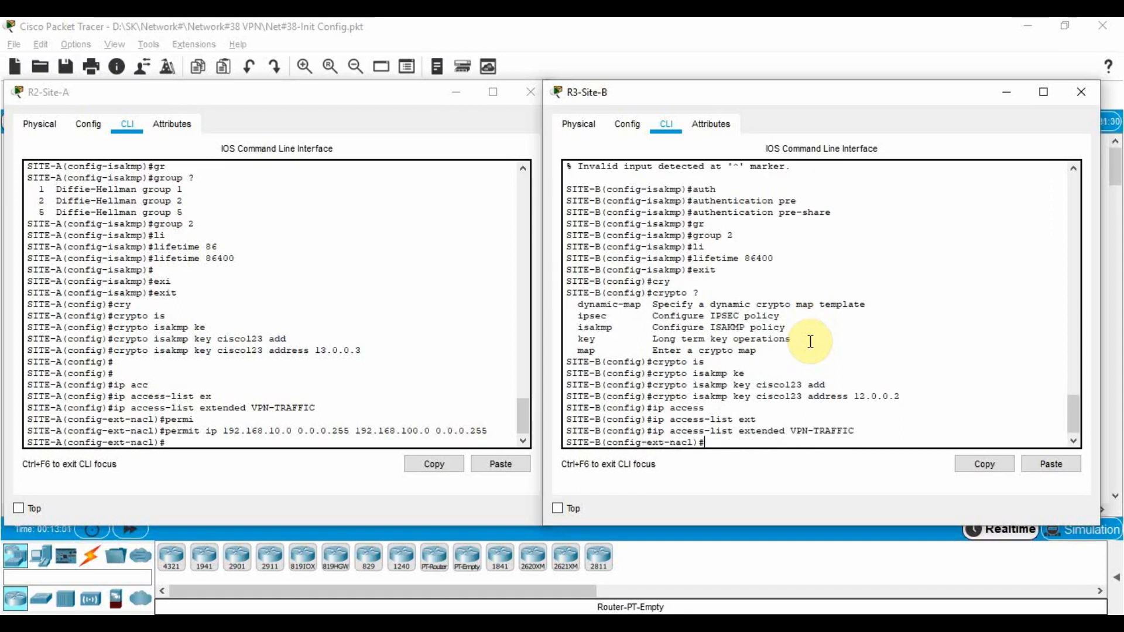
# Step: Permit IP traffic from 192.168.100.0 0.0.0.255 to 192.168.10.0 0.0.0.255 in the VPN-TRAFFIC list on R3-Site-B
pyautogui.write('permit ip 192.168')
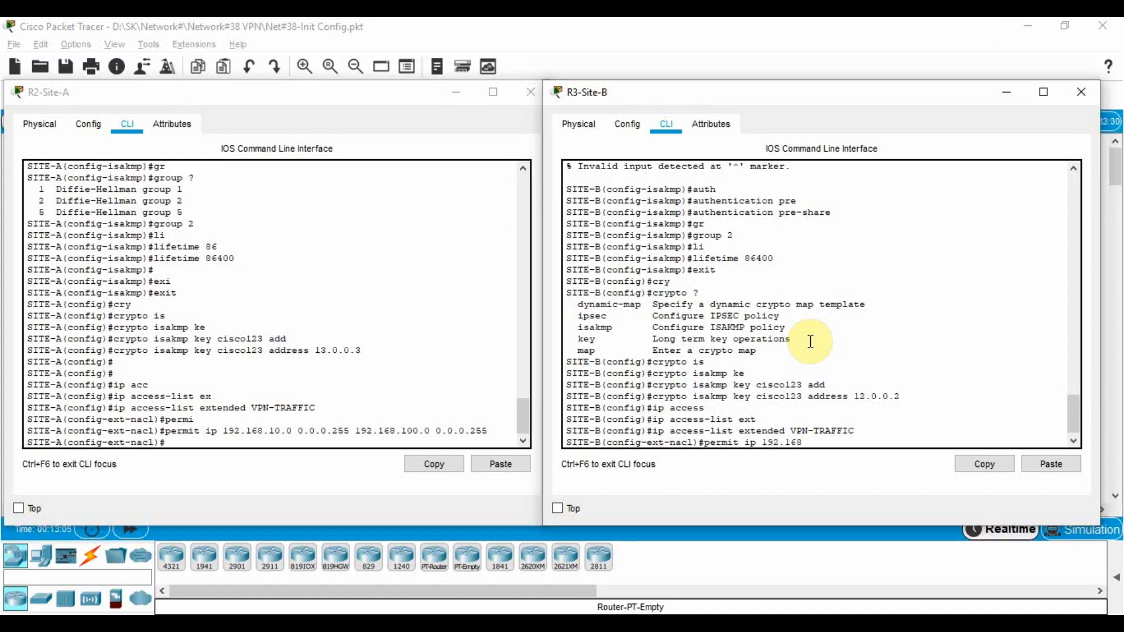
pyautogui.write('.100.0 0.0.0')
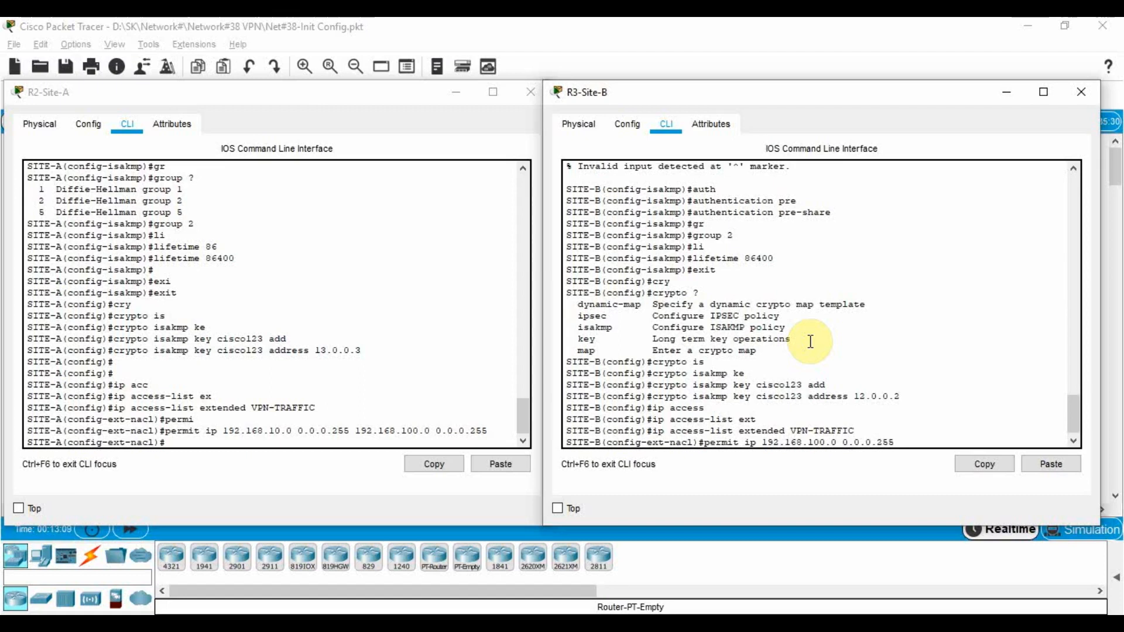
pyautogui.write('.255 192.168.10.0 0.0.0.2')
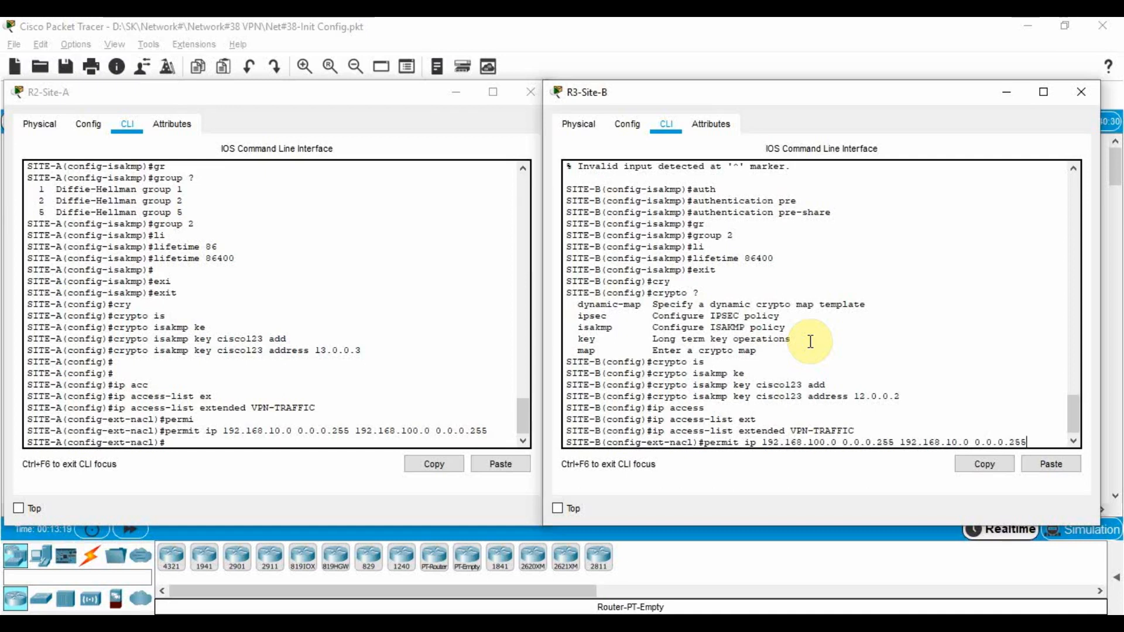
pyautogui.write('55')
pyautogui.press('Return')
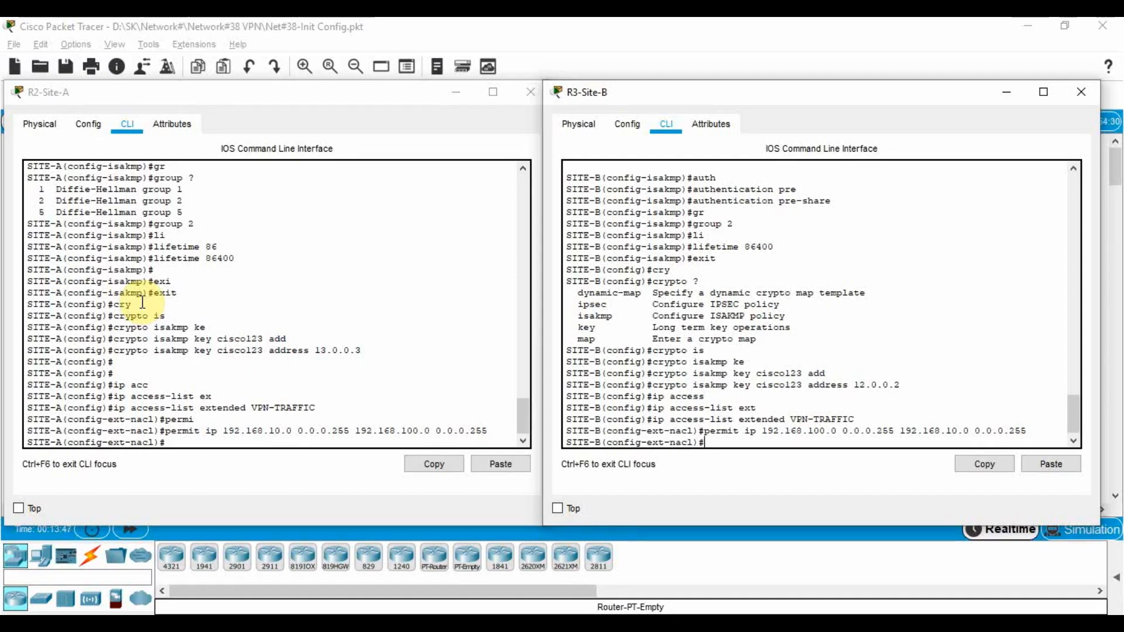
# Step: Leave access-list configuration mode on R2-Site-A and return to global configuration
pyautogui.click(198, 315)
pyautogui.write('exit')
pyautogui.press('Return')
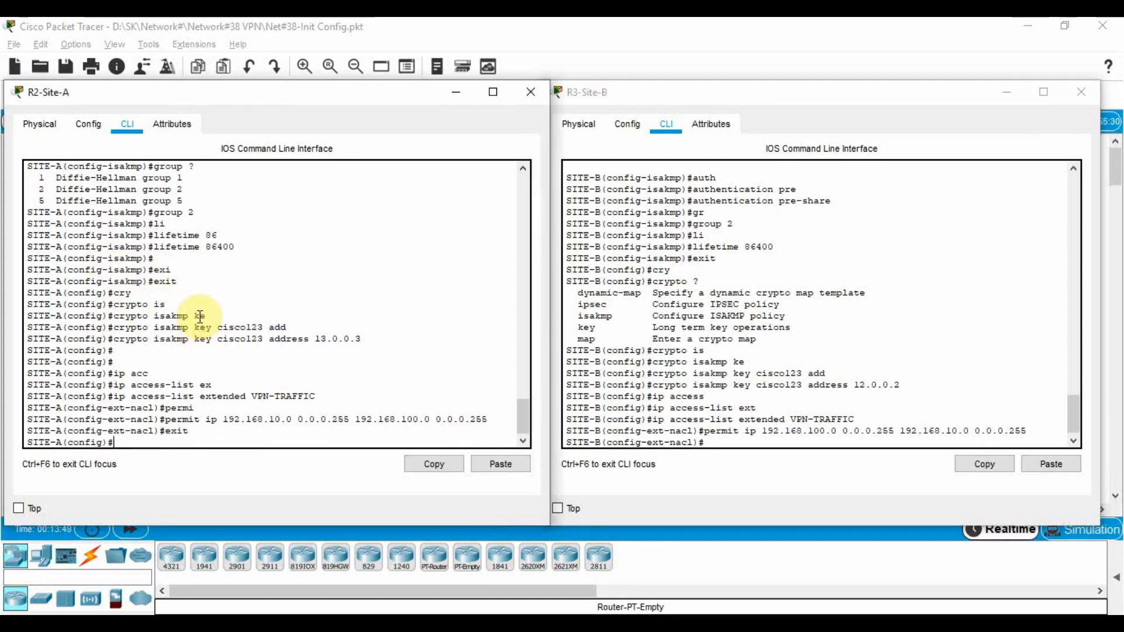
pyautogui.press('Return')
pyautogui.press('Return')
pyautogui.press('Return')
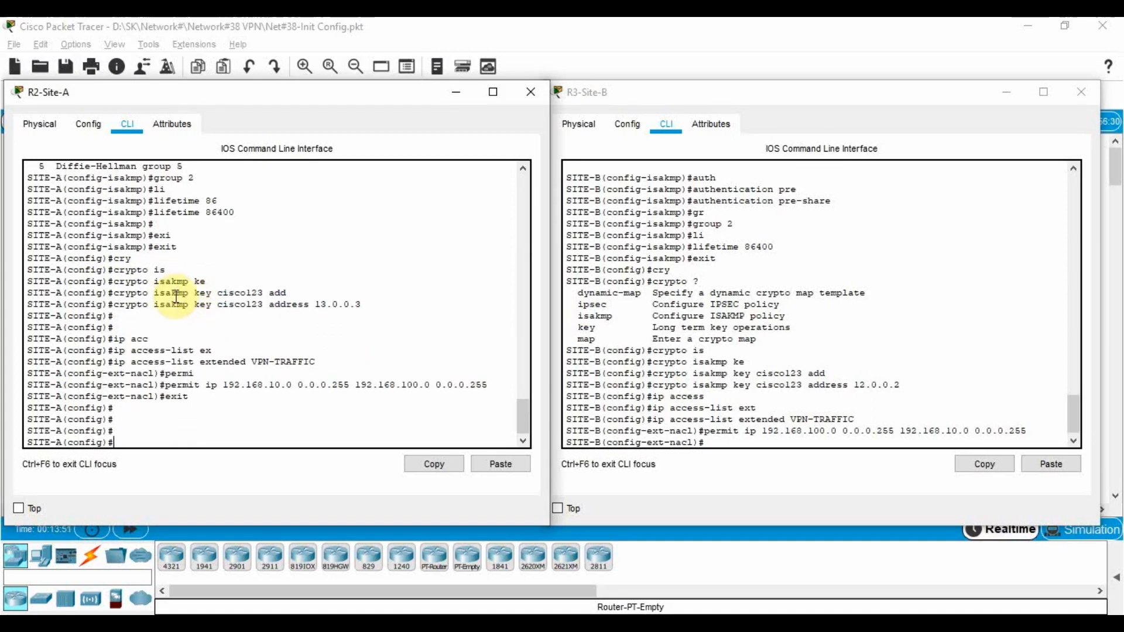
# Step: Create the IPsec transform set TSET on R2-Site-A with esp-3des encryption and esp-md5-hmac authentication, consulting the command help for the available options
pyautogui.write('cry')
pyautogui.press('Tab')
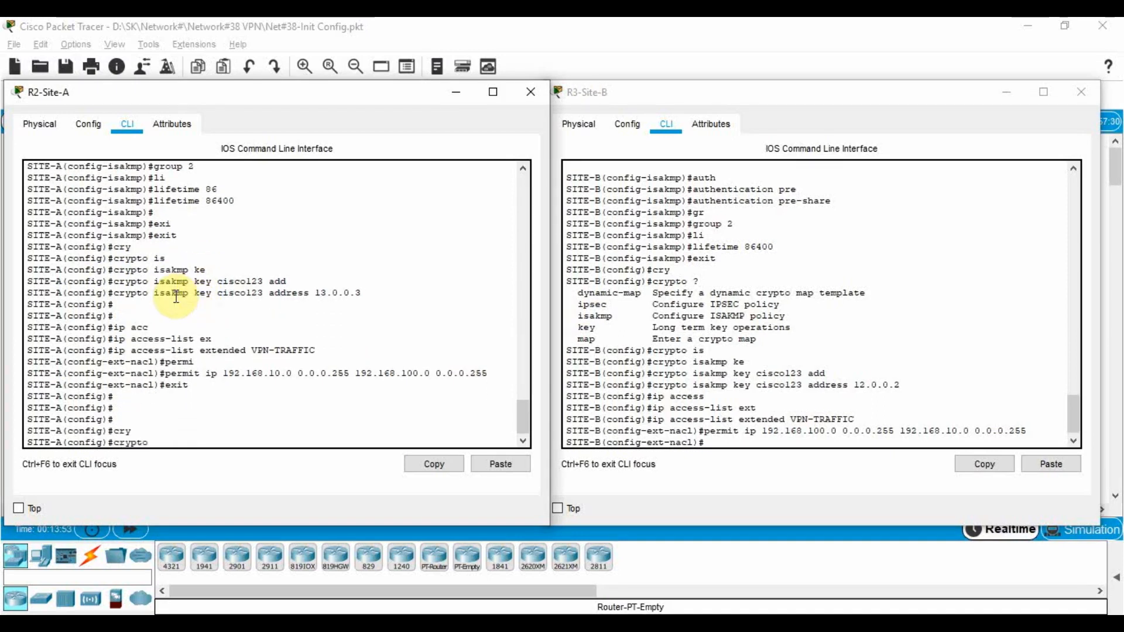
pyautogui.write('ips')
pyautogui.press('Tab')
pyautogui.write('tr')
pyautogui.press('Tab')
pyautogui.write('?')
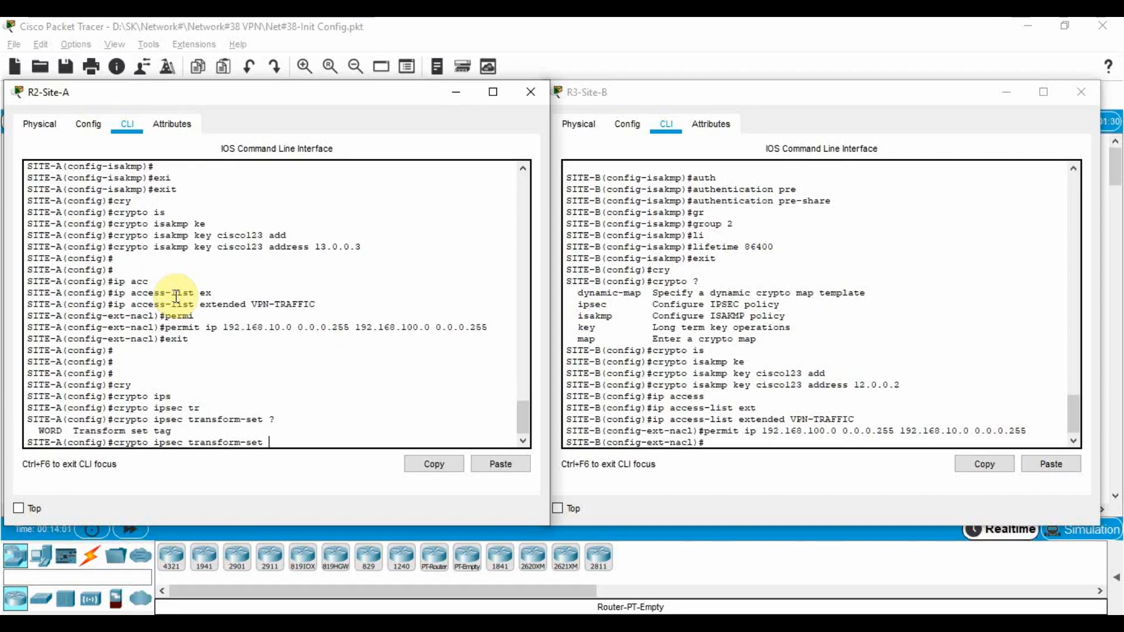
pyautogui.write('TSET ')
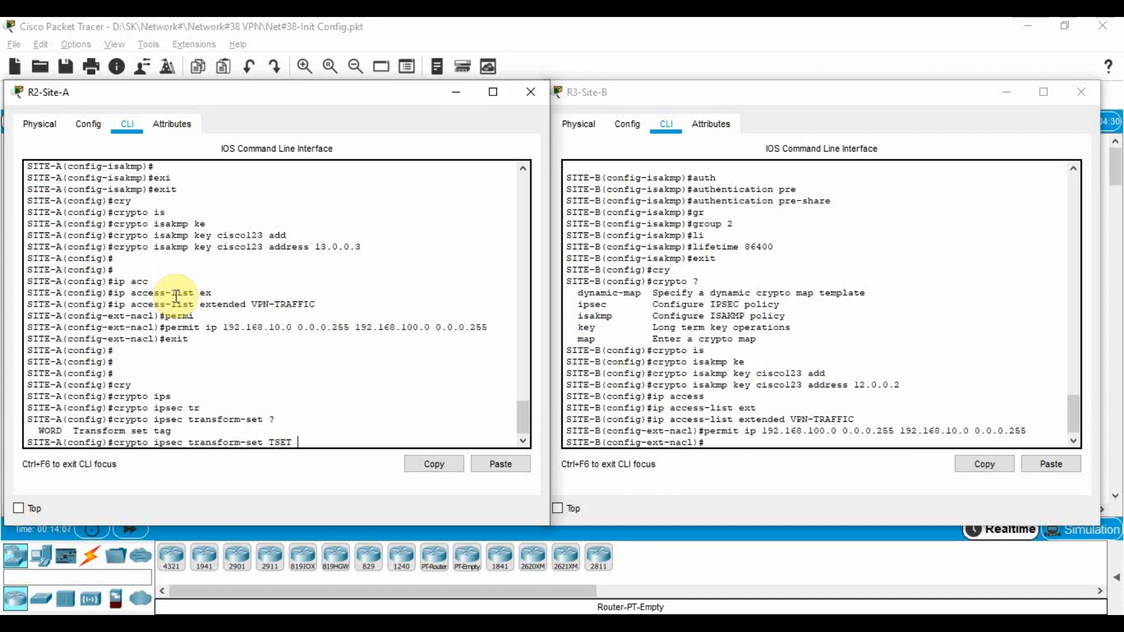
pyautogui.write('?')
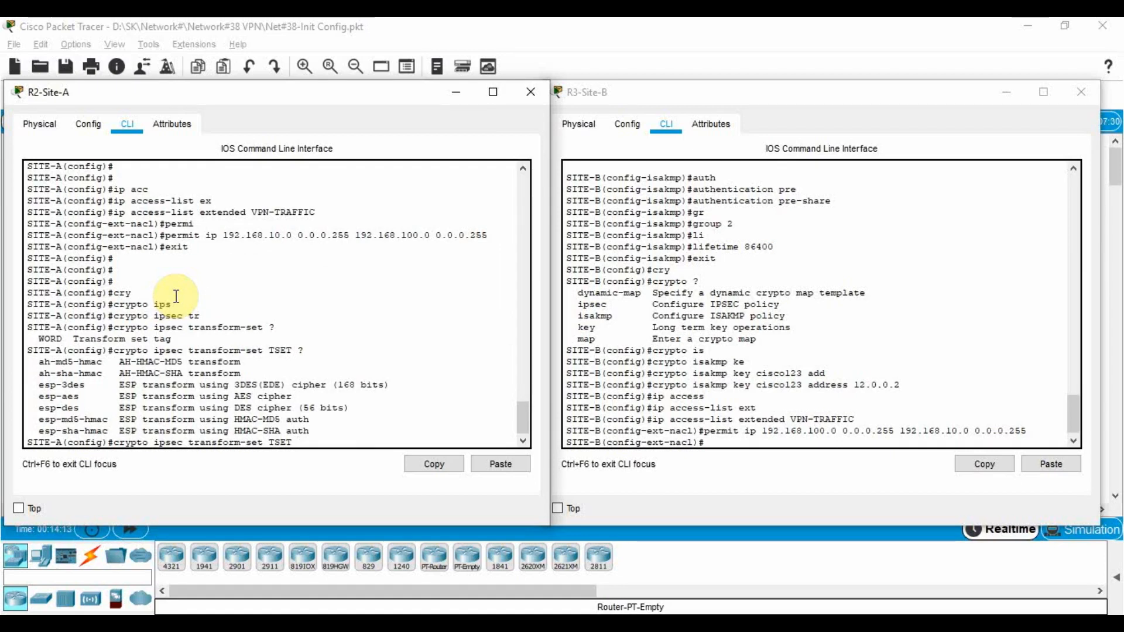
pyautogui.write('s')
pyautogui.press('Tab')
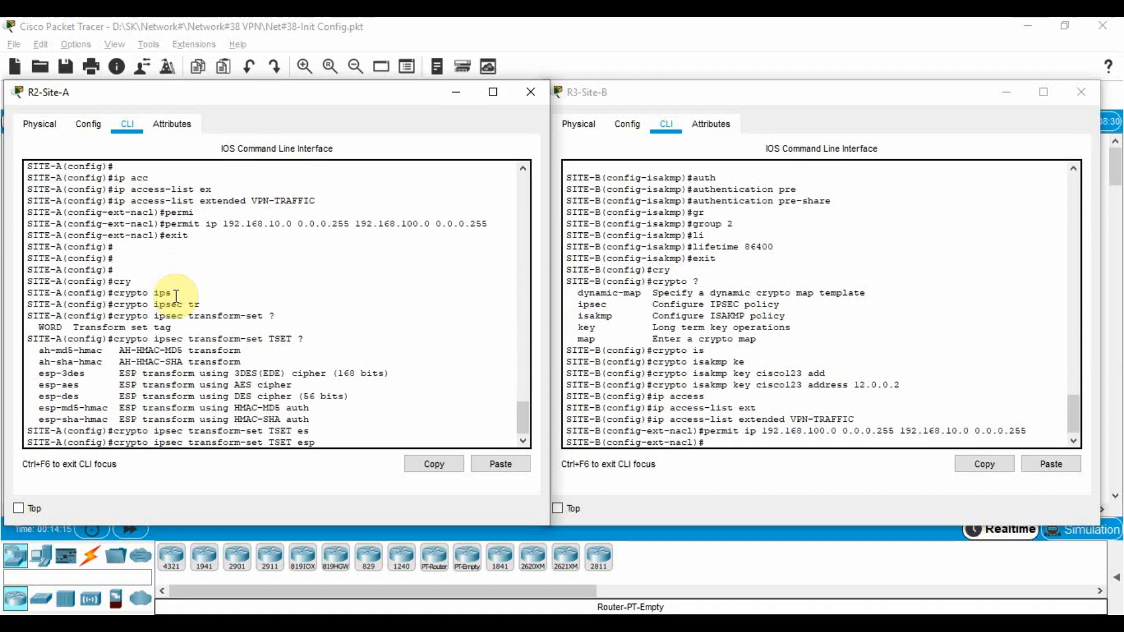
pyautogui.write('3')
pyautogui.press('Tab')
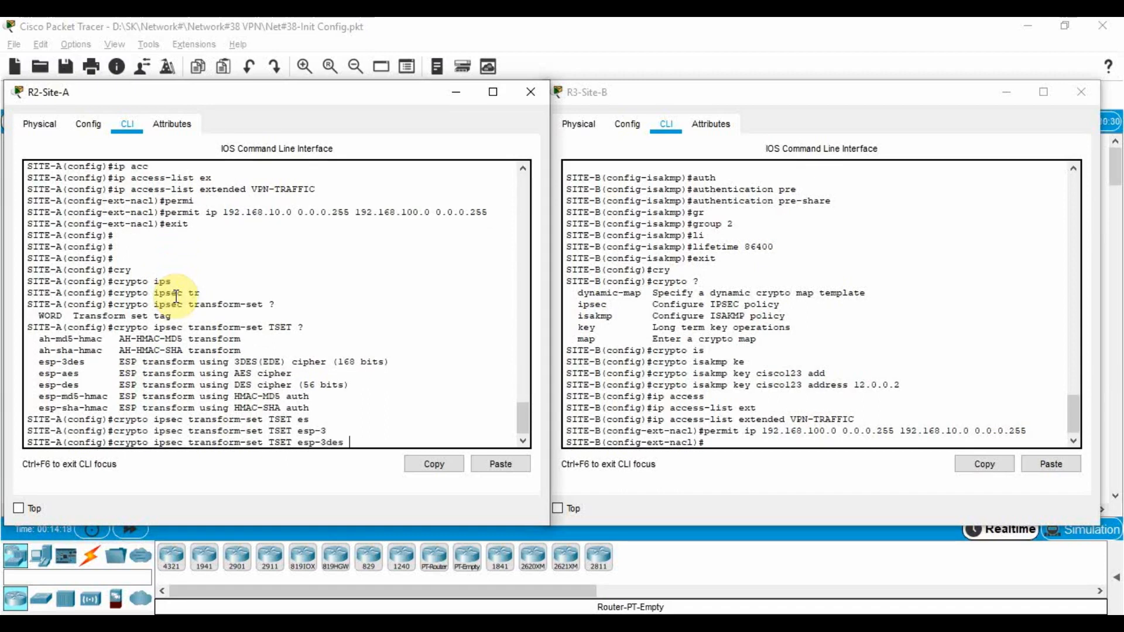
pyautogui.write('?')
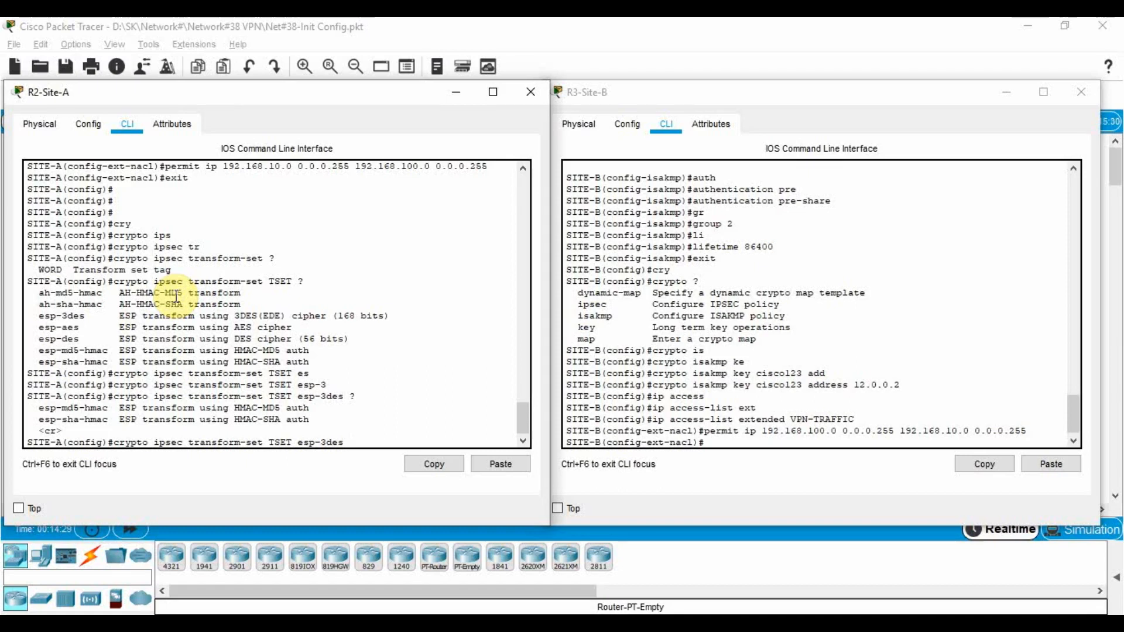
pyautogui.write('-md')
pyautogui.press('Tab')
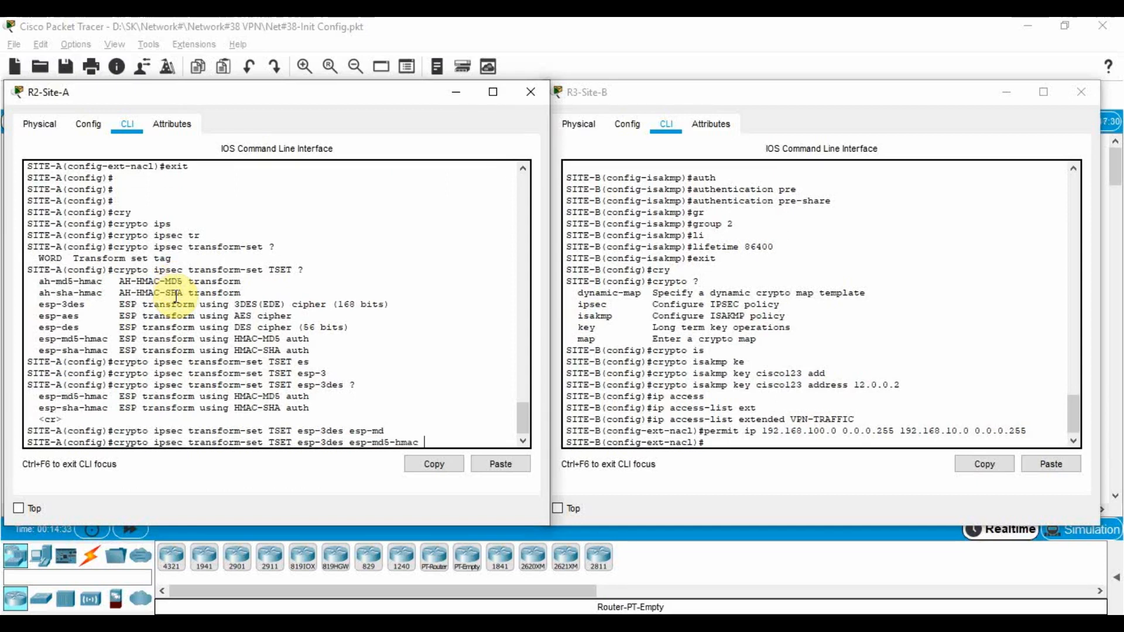
pyautogui.press('Return')
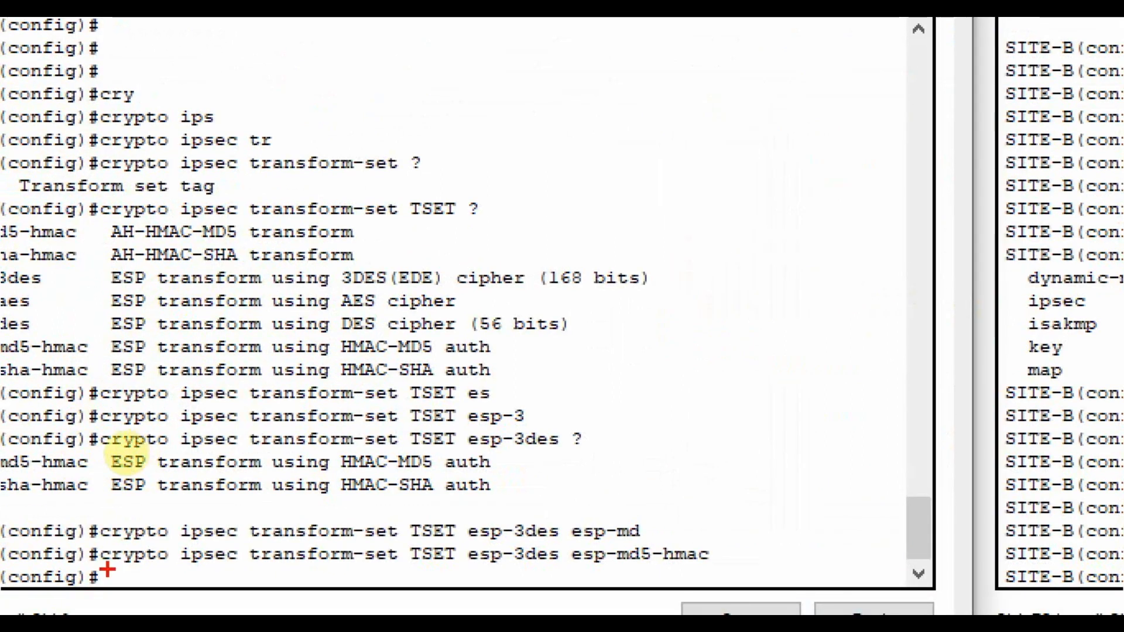
pyautogui.moveTo(102, 567); pyautogui.dragTo(388, 569)
pyautogui.moveTo(455, 567); pyautogui.dragTo(409, 567)
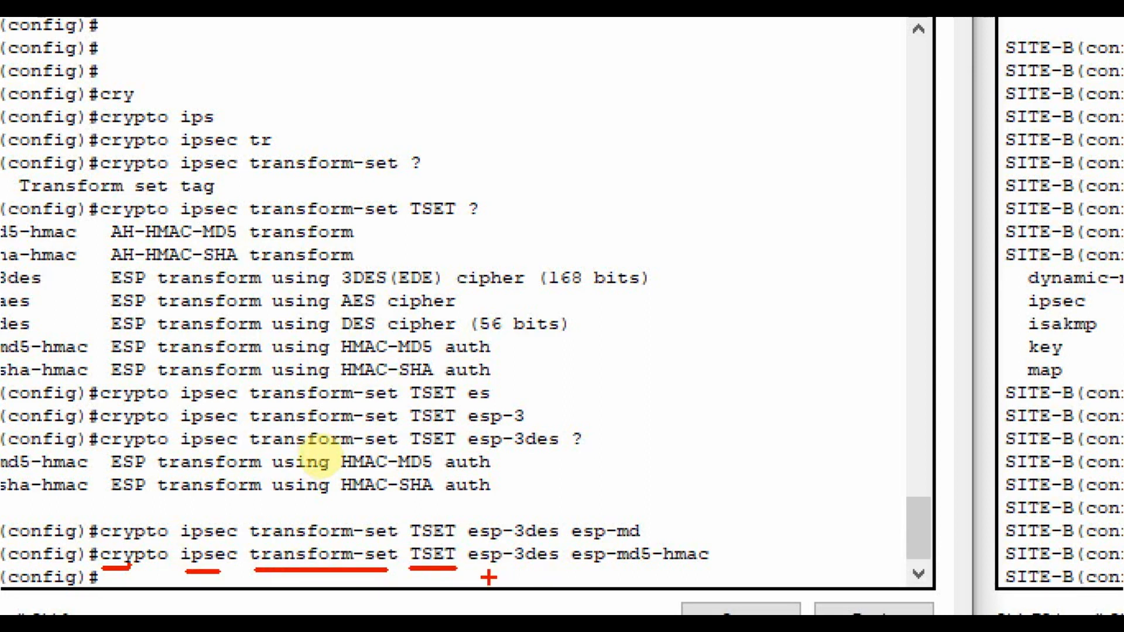
pyautogui.moveTo(473, 567); pyautogui.dragTo(581, 568)
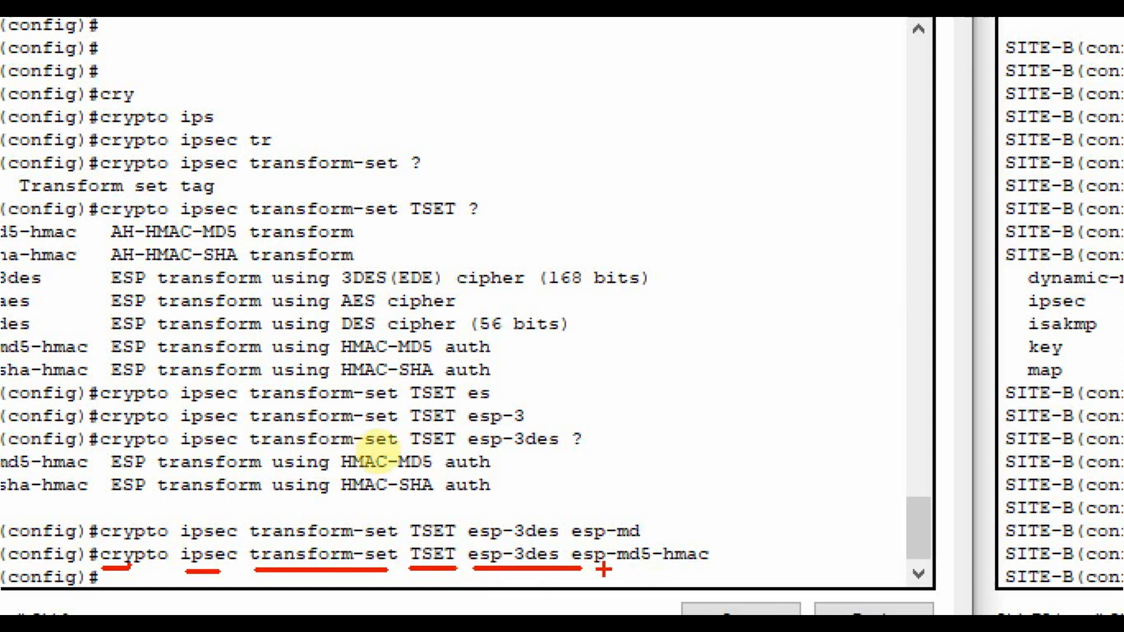
pyautogui.moveTo(604, 568); pyautogui.dragTo(710, 568)
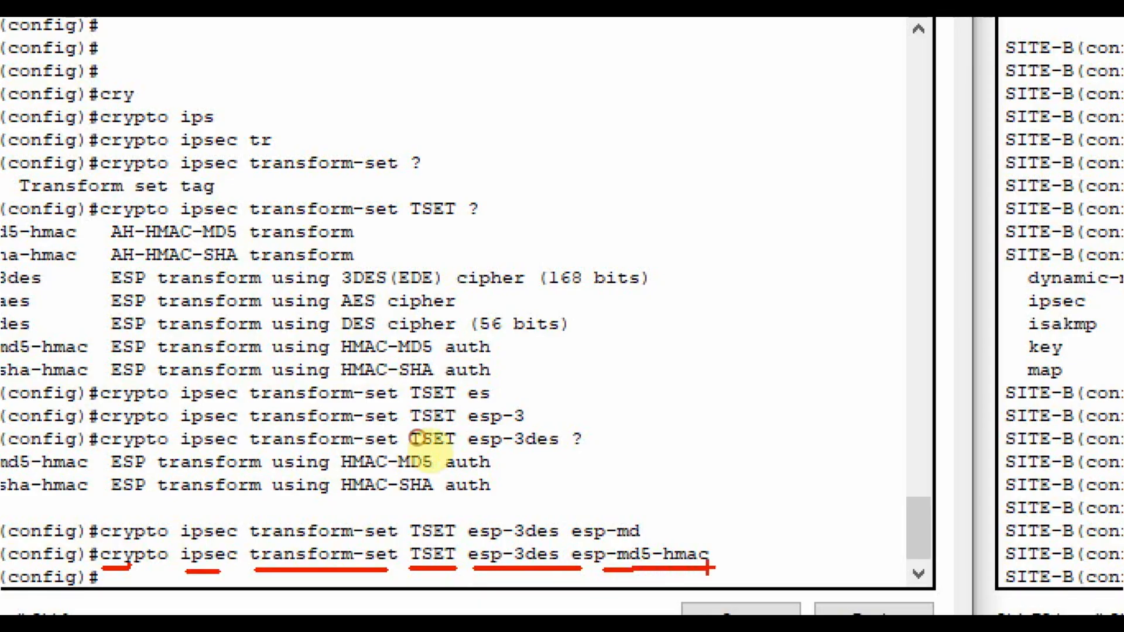
pyautogui.press('Escape')
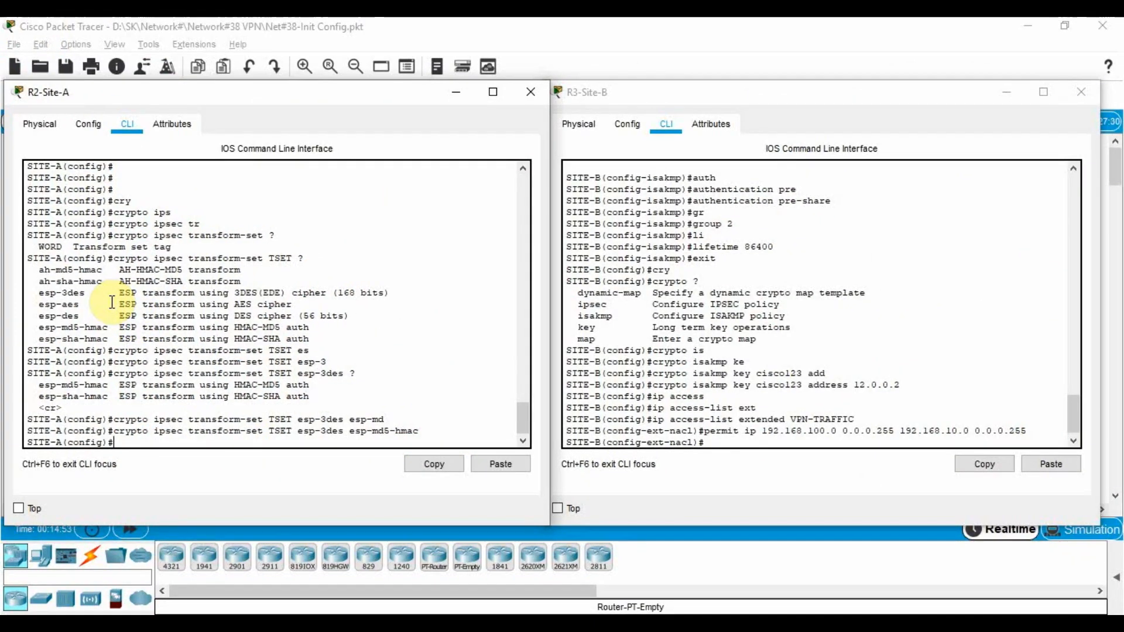
# Step: Leave access-list configuration mode on R3-Site-B and return to global configuration
pyautogui.click(685, 349)
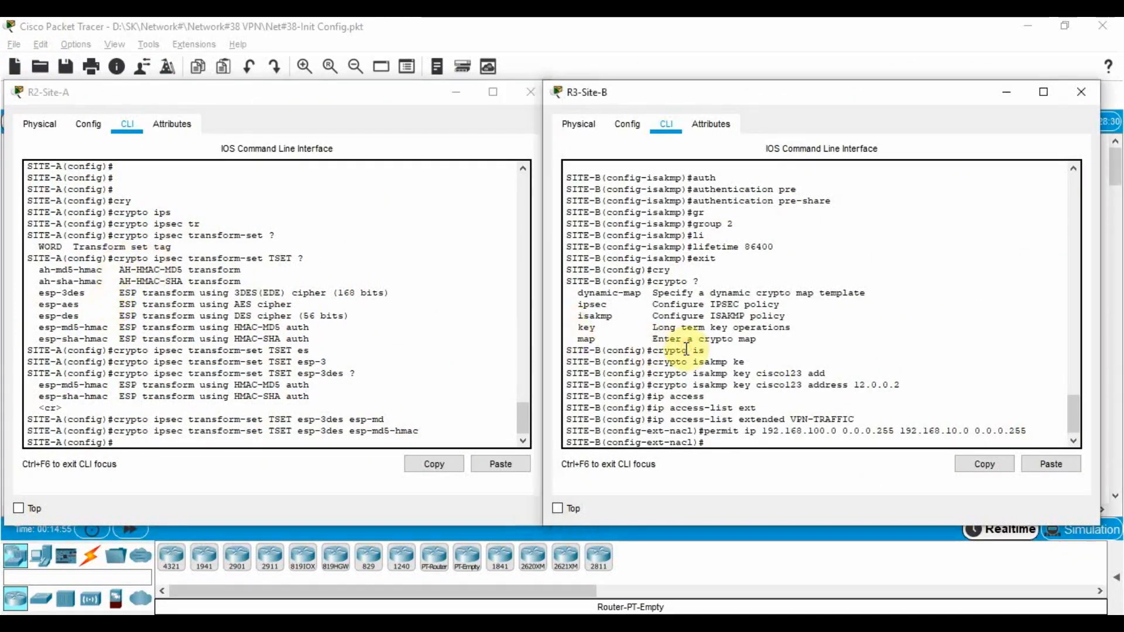
pyautogui.press('Return')
pyautogui.press('Return')
pyautogui.write('exit')
pyautogui.press('Return')
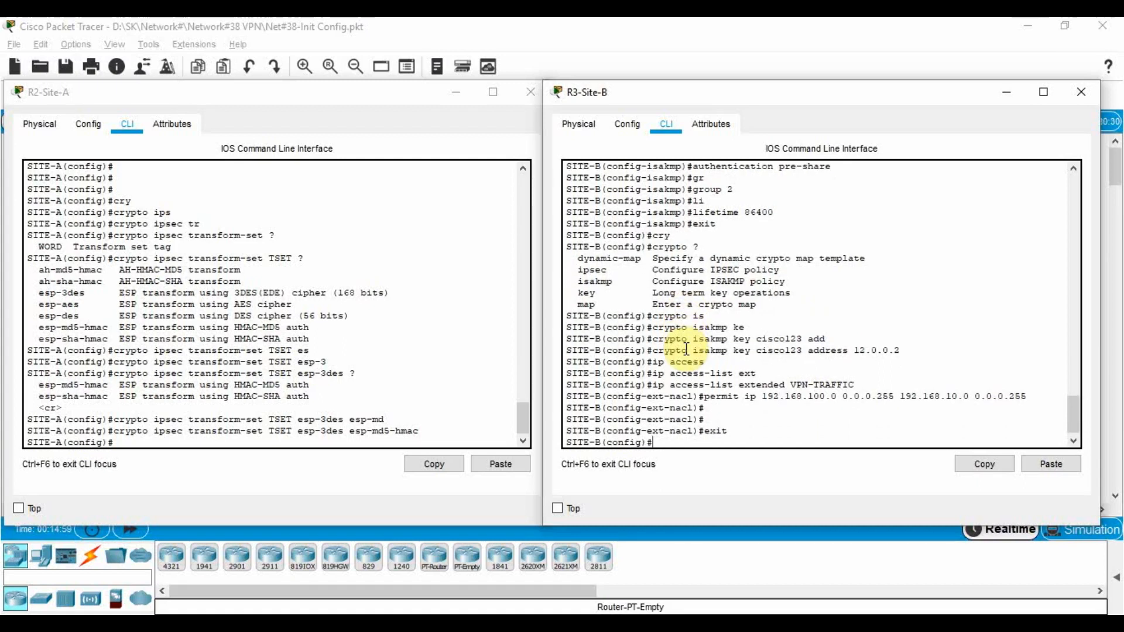
# Step: Create the IPsec transform set TSET on R3-Site-B with esp-3des and esp-md5-hmac
pyautogui.write('cry')
pyautogui.press('Tab')
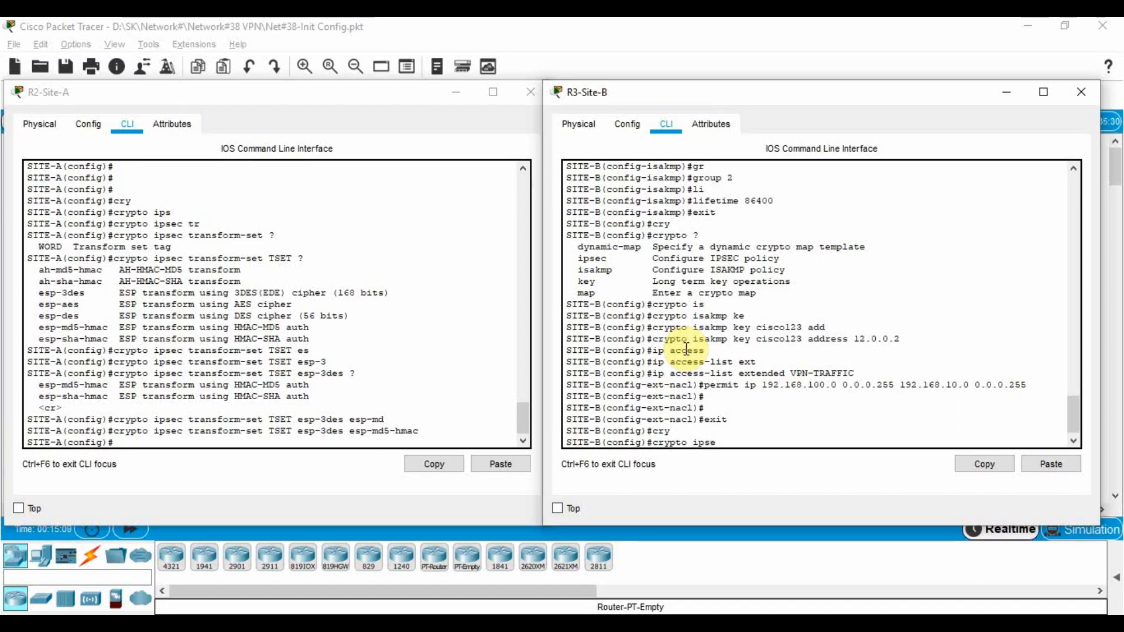
pyautogui.press('BackSpace')
pyautogui.press('Tab')
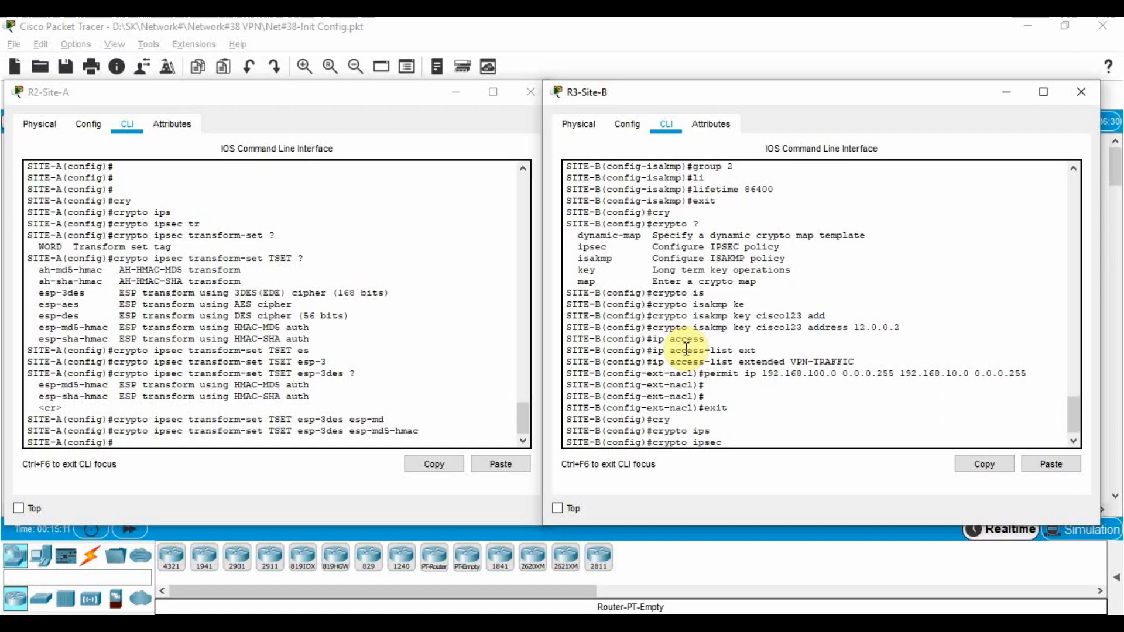
pyautogui.write('tr')
pyautogui.press('Tab')
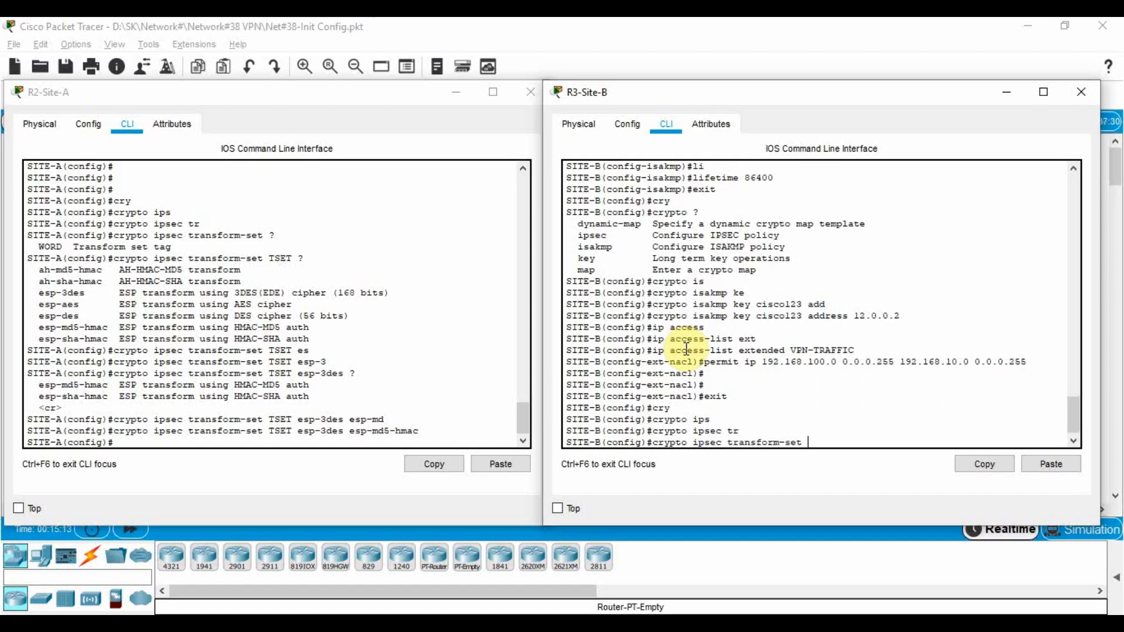
pyautogui.write('TSET e')
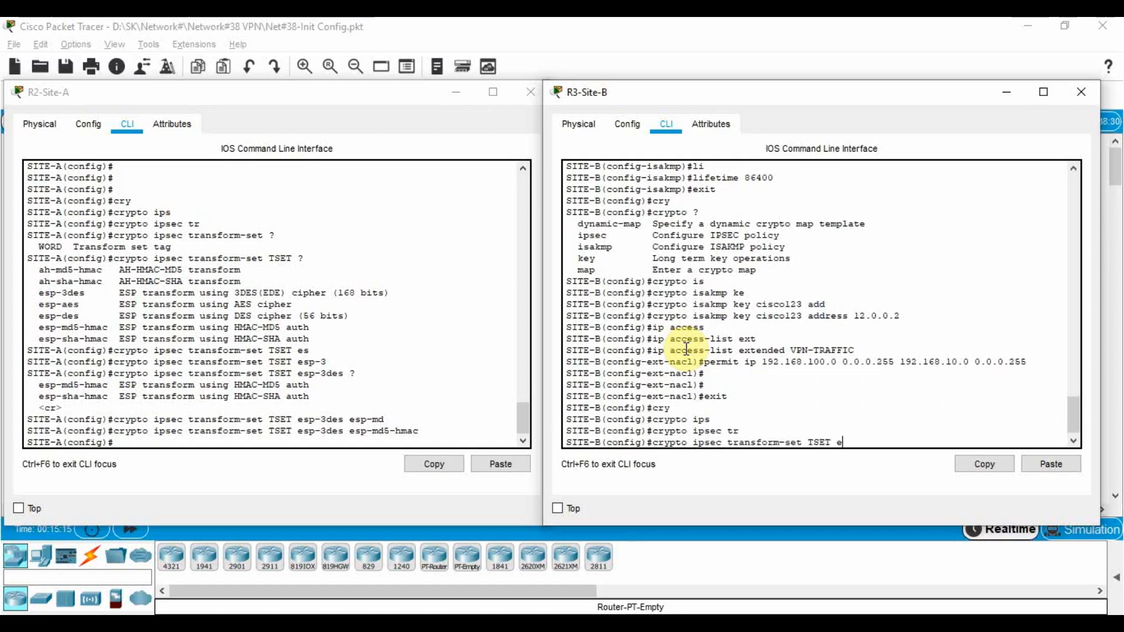
pyautogui.write('sp-3des esp-md')
pyautogui.press('Tab')
pyautogui.press('Return')
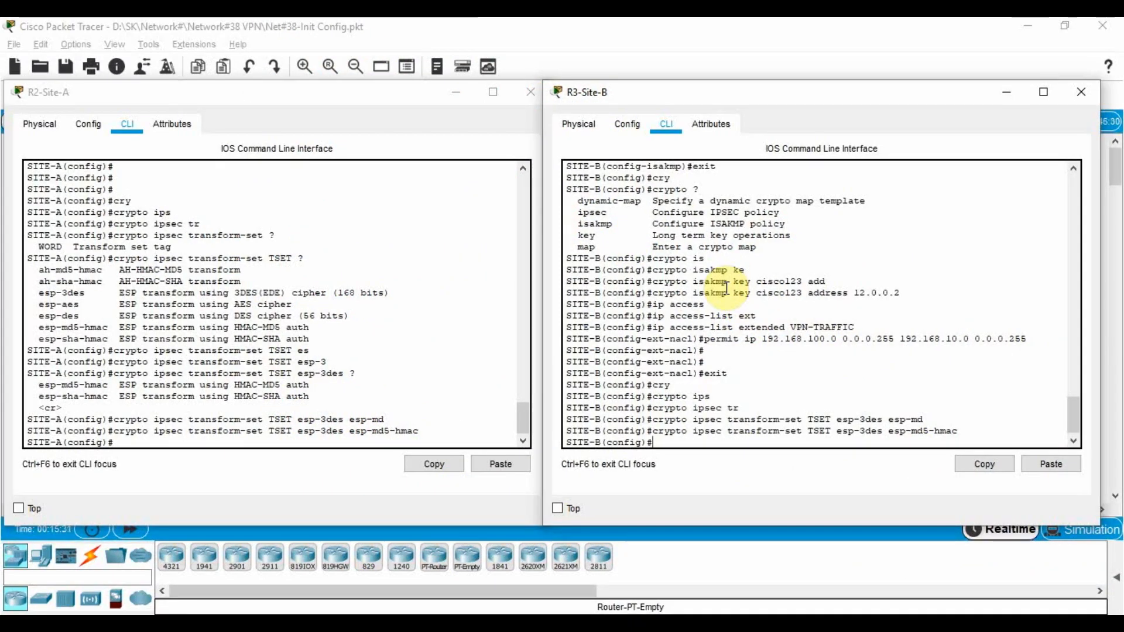
# Step: Create crypto map CMAP with sequence number 10 as ipsec-isakmp on R2-Site-A, consulting the command help for its options
pyautogui.click(223, 290)
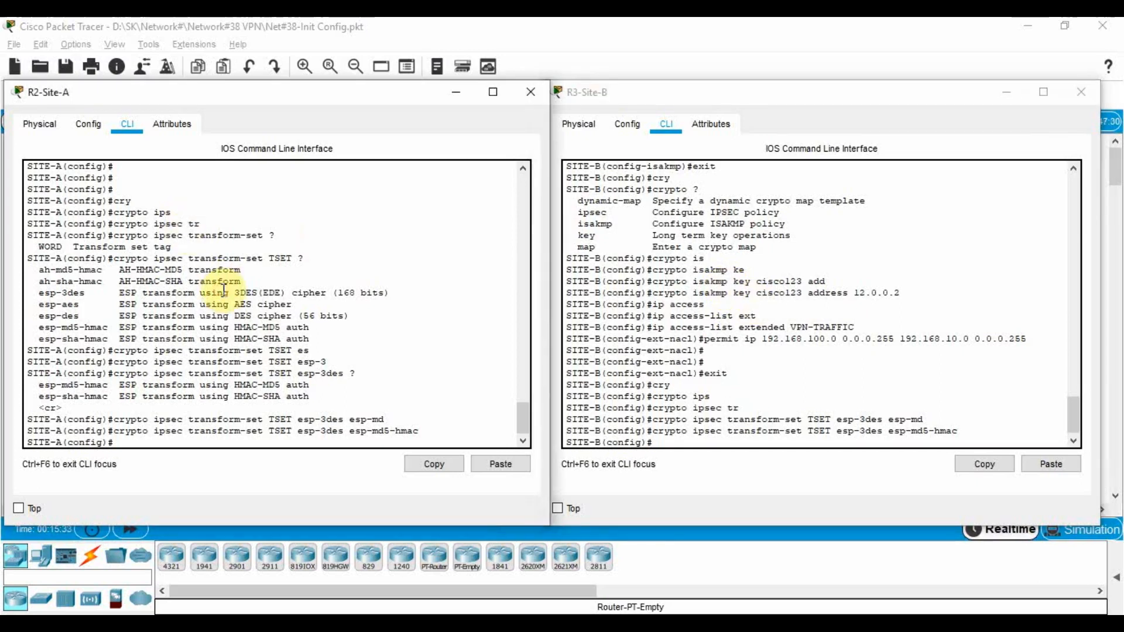
pyautogui.press('Return')
pyautogui.press('Return')
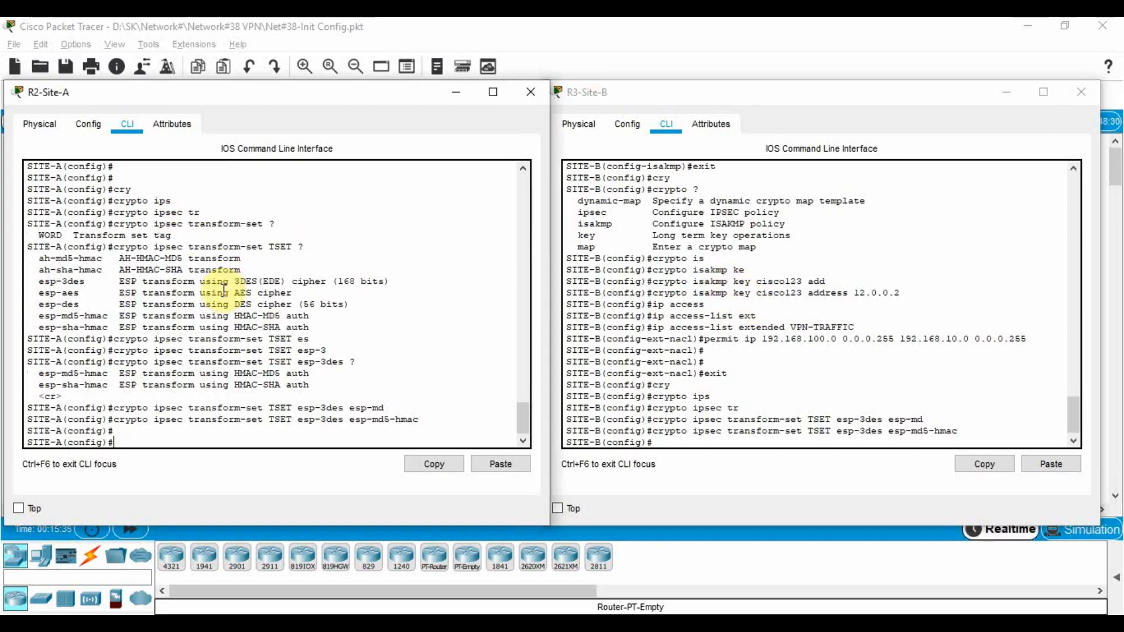
pyautogui.write('cry')
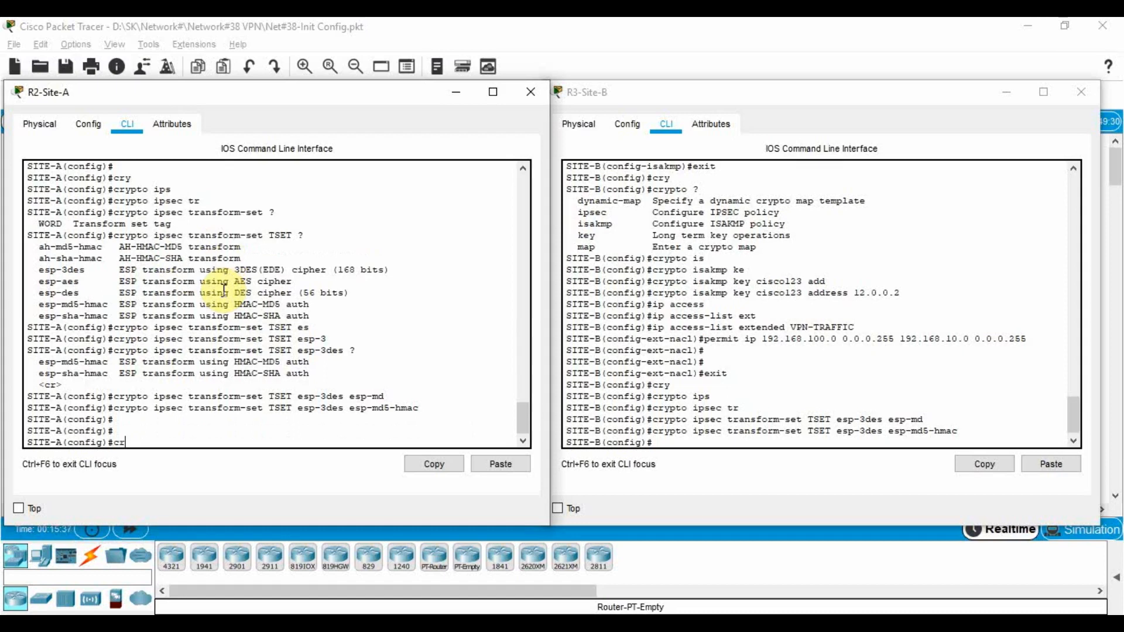
pyautogui.press('Tab')
pyautogui.write('m')
pyautogui.press('Tab')
pyautogui.write('C')
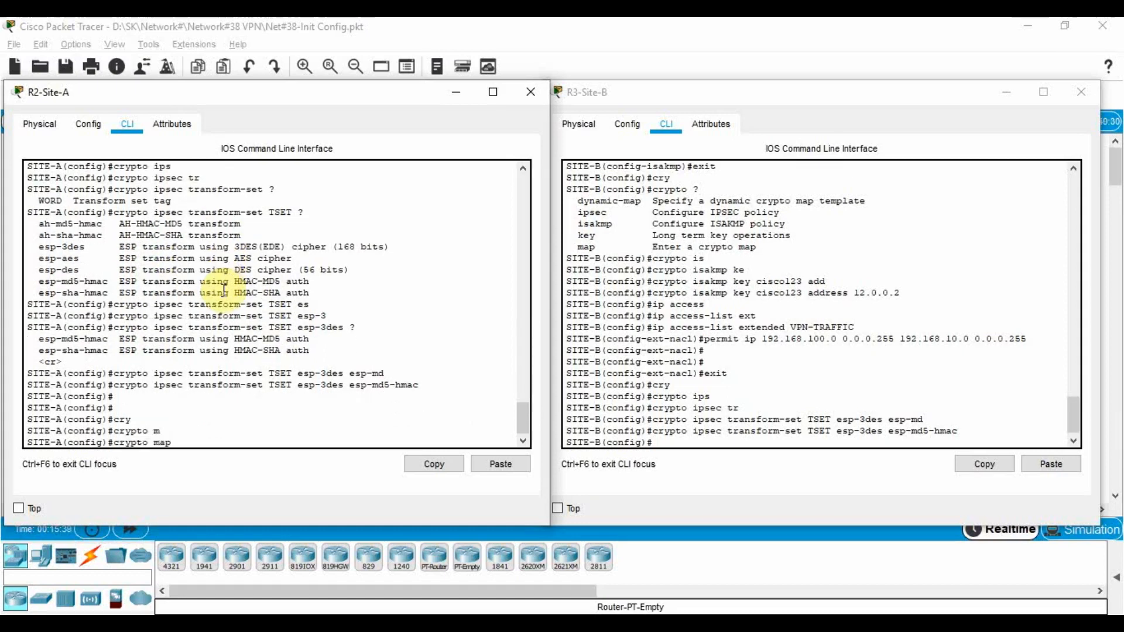
pyautogui.write('MAP ?')
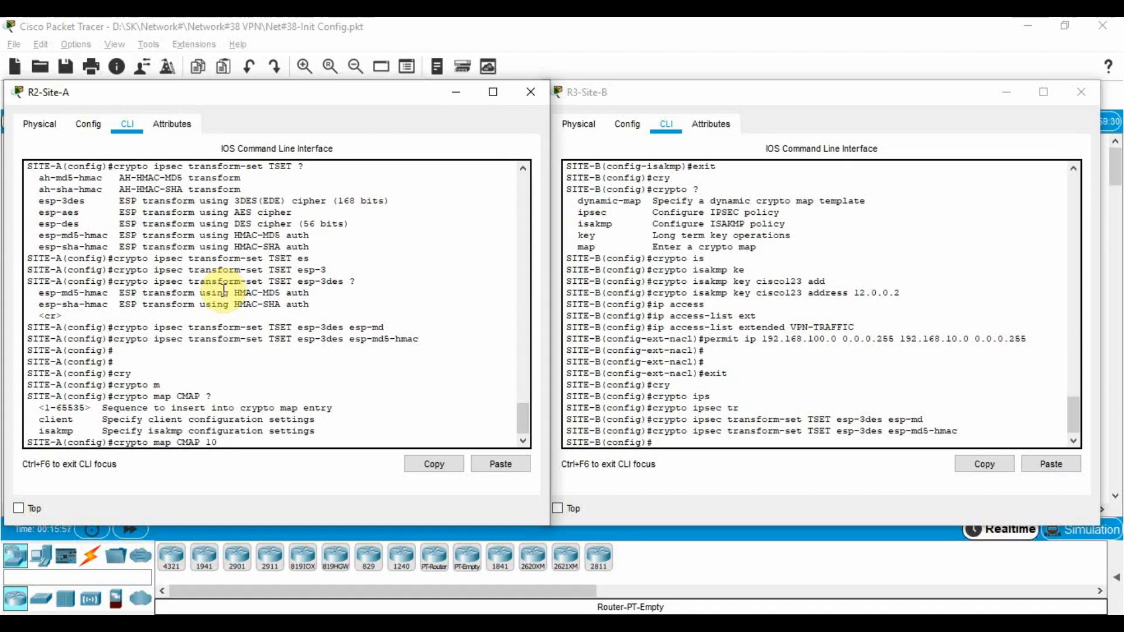
pyautogui.write('?ip')
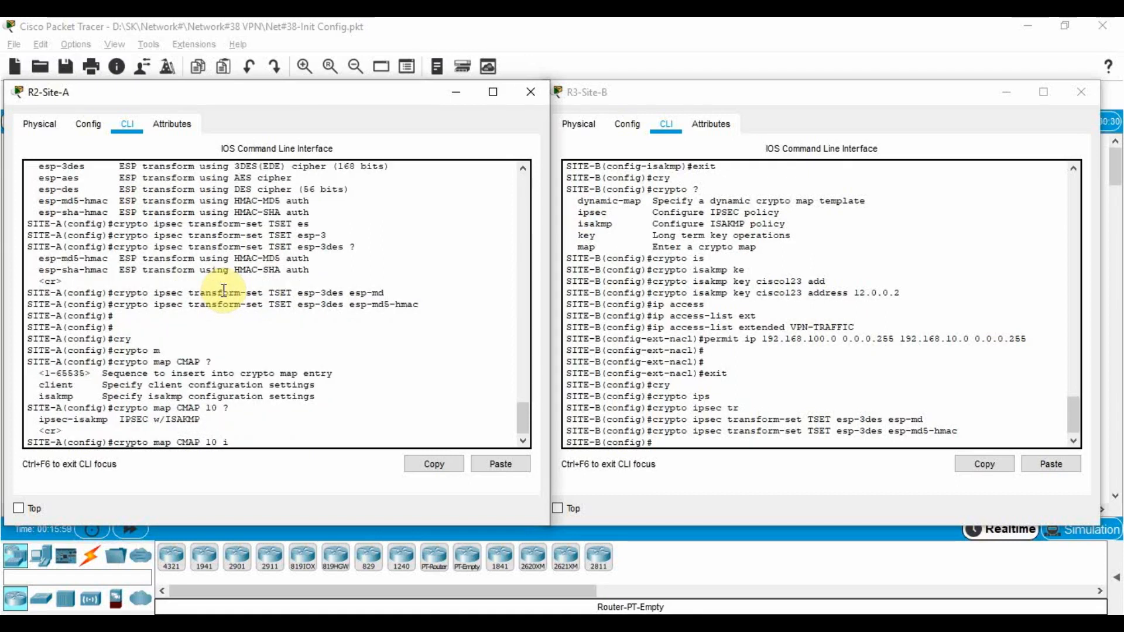
pyautogui.press('Tab')
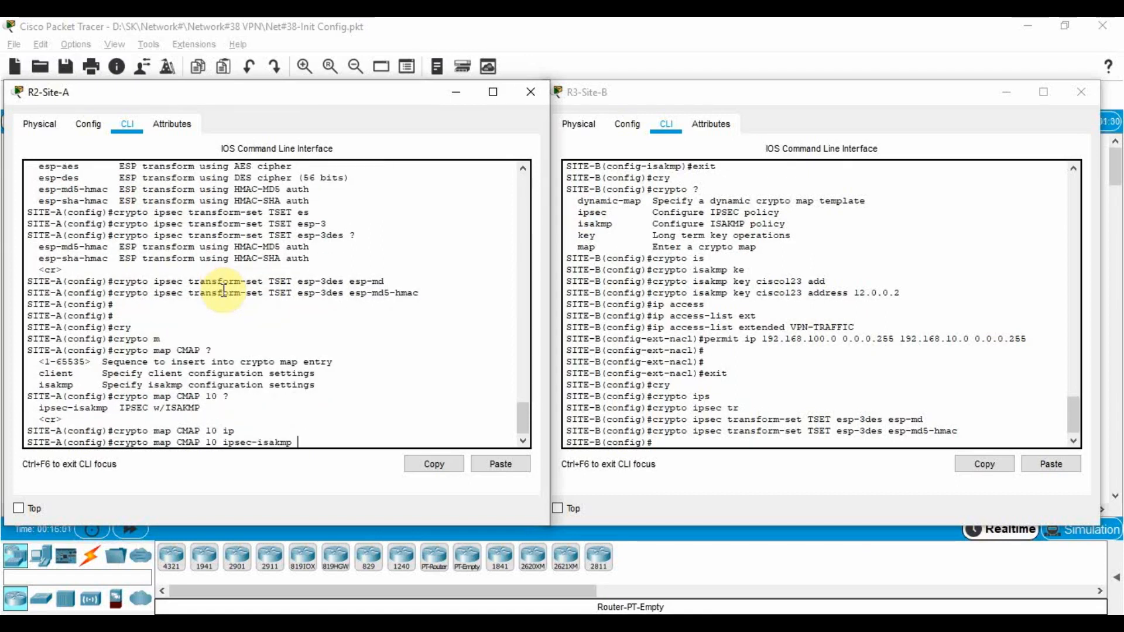
pyautogui.press('Return')
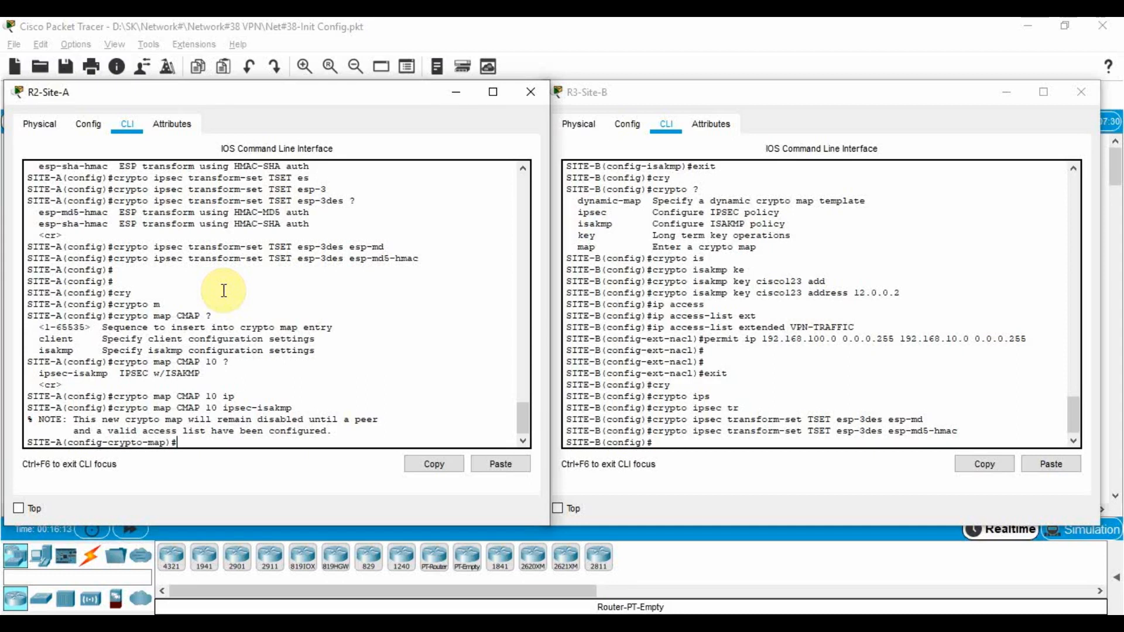
# Step: Set the peer of crypto map CMAP on R2-Site-A to 13.0.0.3, consulting the command help for the available set options
pyautogui.write('set')
pyautogui.press('Tab')
pyautogui.write('pee')
pyautogui.press('Tab')
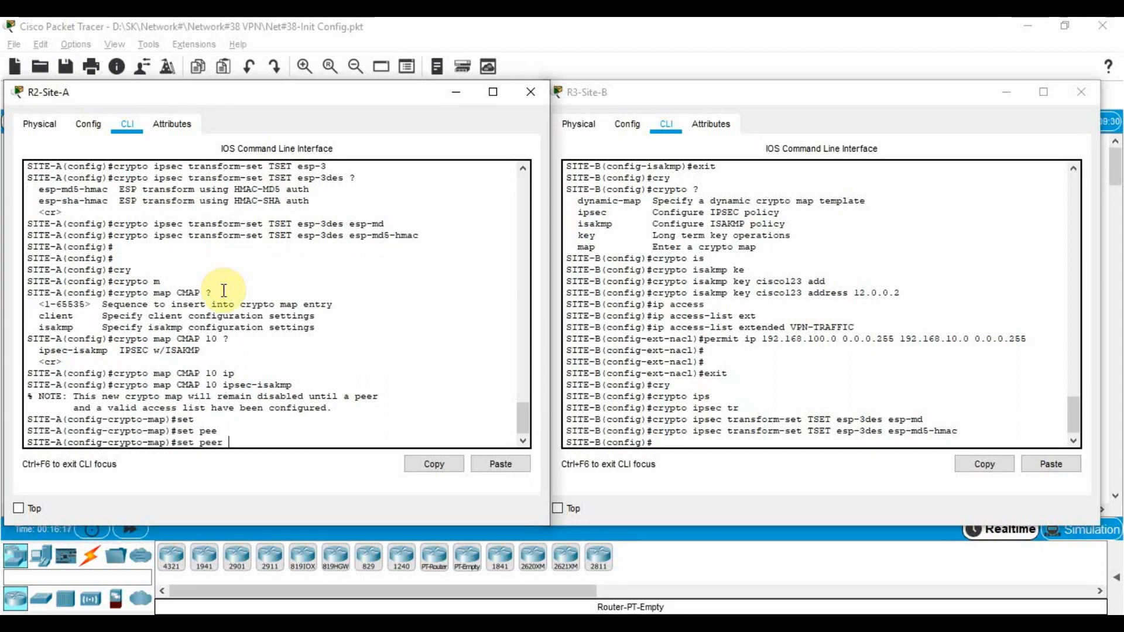
pyautogui.press('BackSpace')
pyautogui.press('BackSpace')
pyautogui.press('BackSpace')
pyautogui.press('BackSpace')
pyautogui.press('BackSpace')
pyautogui.write('?')
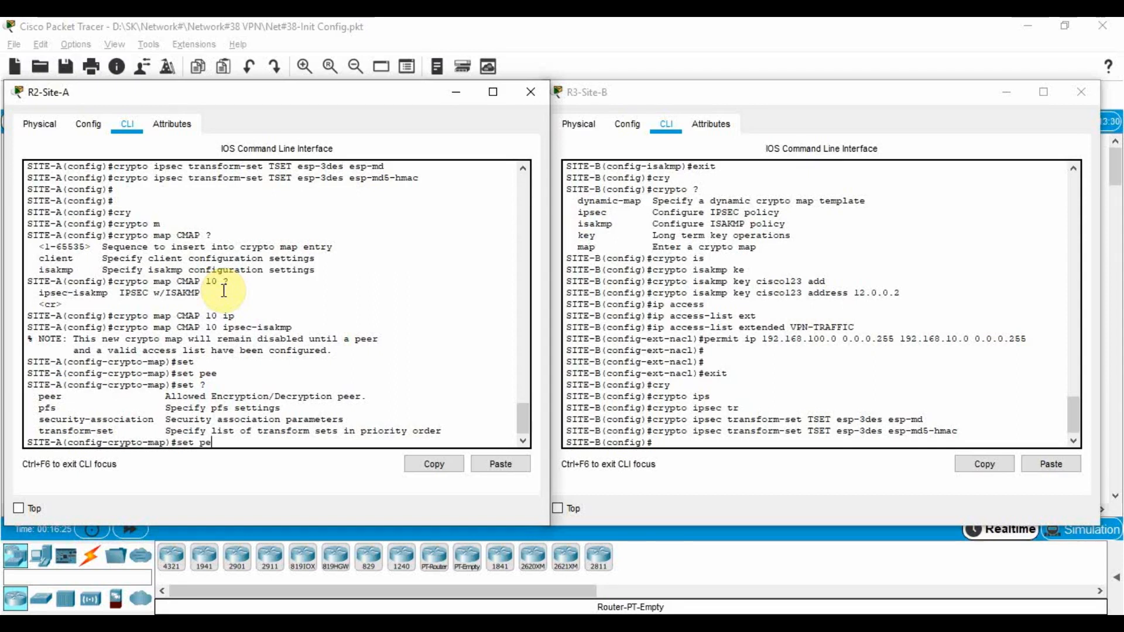
pyautogui.write('pe')
pyautogui.press('Tab')
pyautogui.write('13.0.0.3')
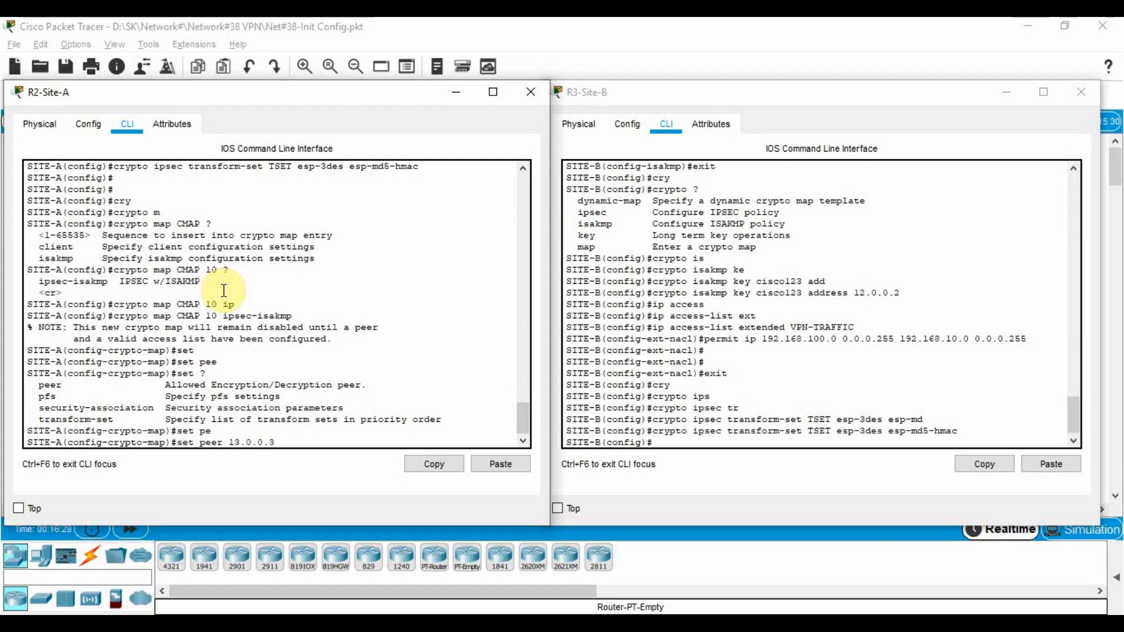
pyautogui.press('Return')
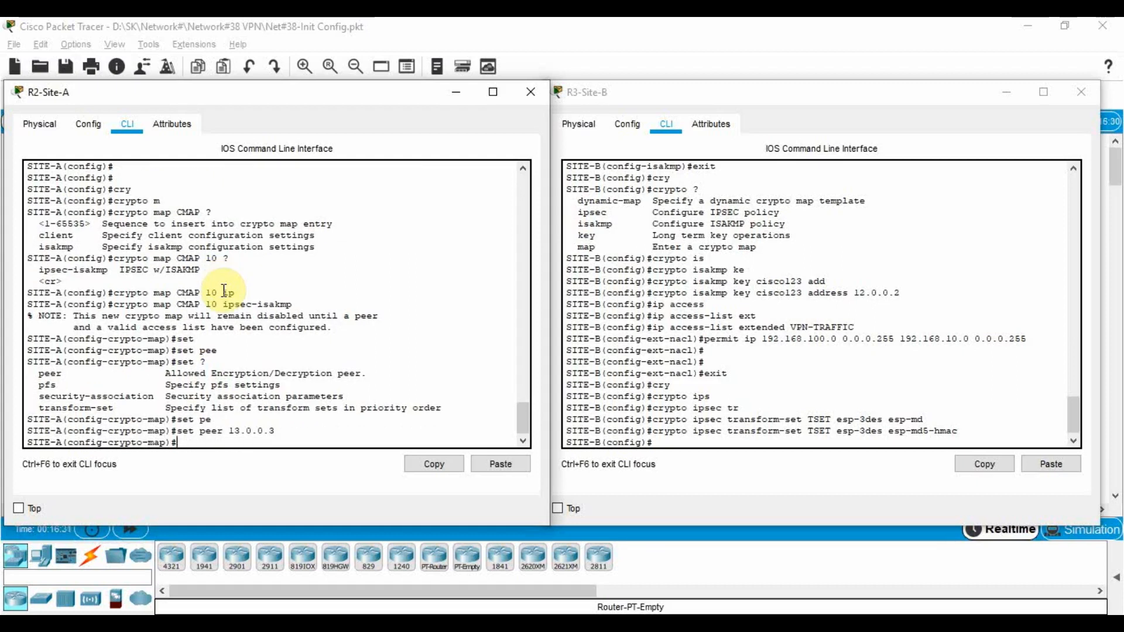
# Step: Assign transform set TSET to crypto map CMAP on R2-Site-A
pyautogui.write('set')
pyautogui.press('Tab')
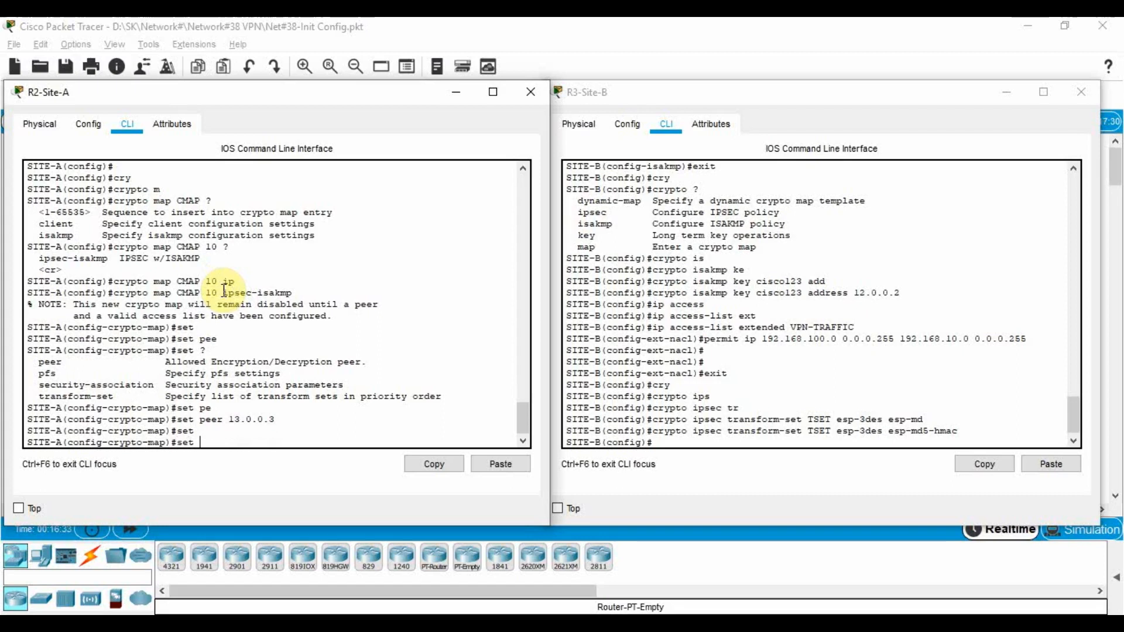
pyautogui.write('tr')
pyautogui.press('Tab')
pyautogui.write('TSET')
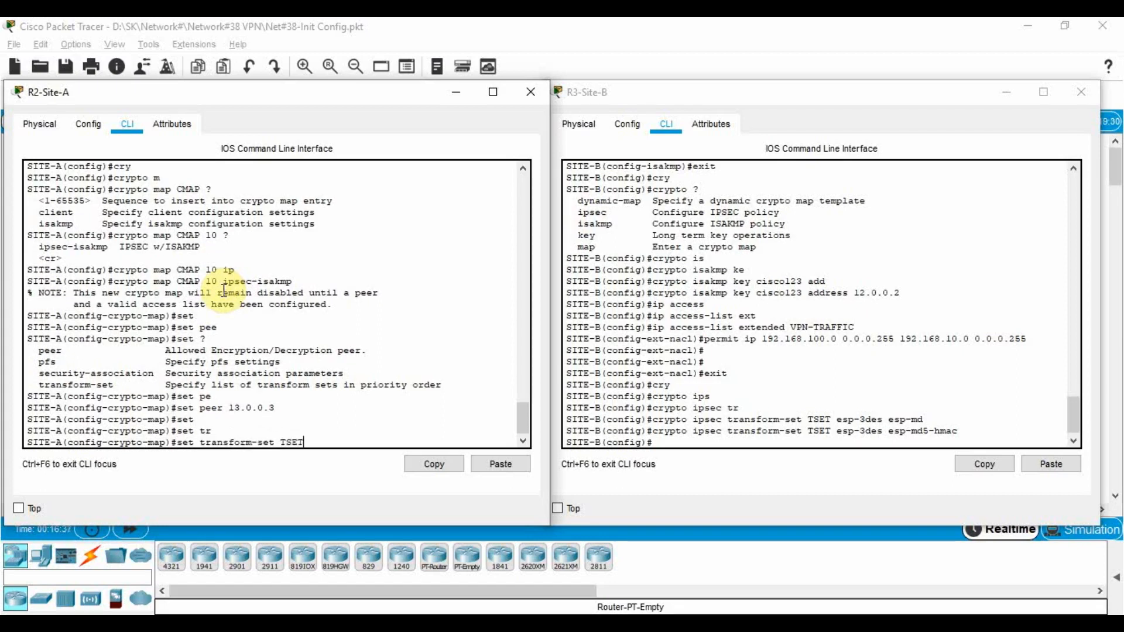
pyautogui.press('Return')
# Step: Match crypto map CMAP on R2-Site-A to the access list VPN-TRAFFIC
pyautogui.write('map)#ma')
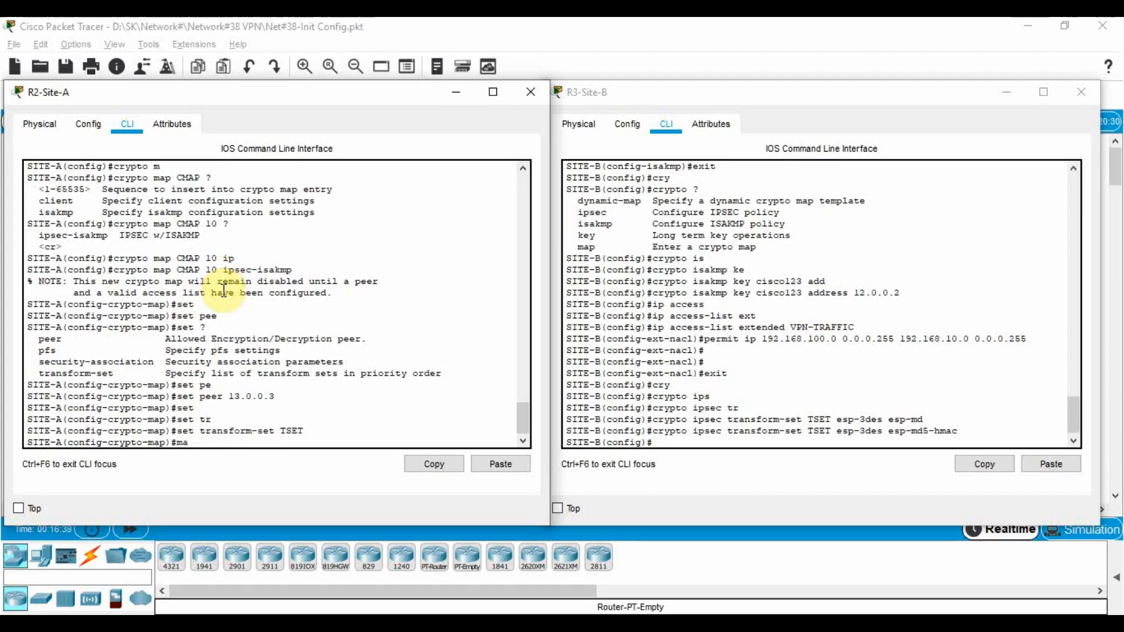
pyautogui.write('tch a')
pyautogui.press('Tab')
pyautogui.write('a')
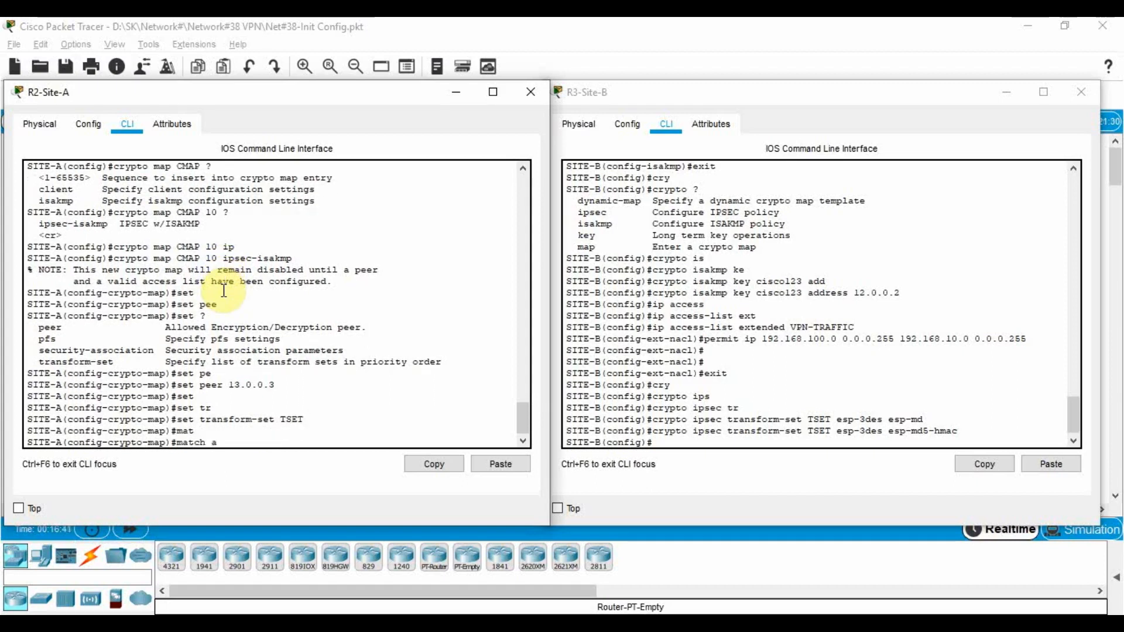
pyautogui.write('dd')
pyautogui.press('Tab')
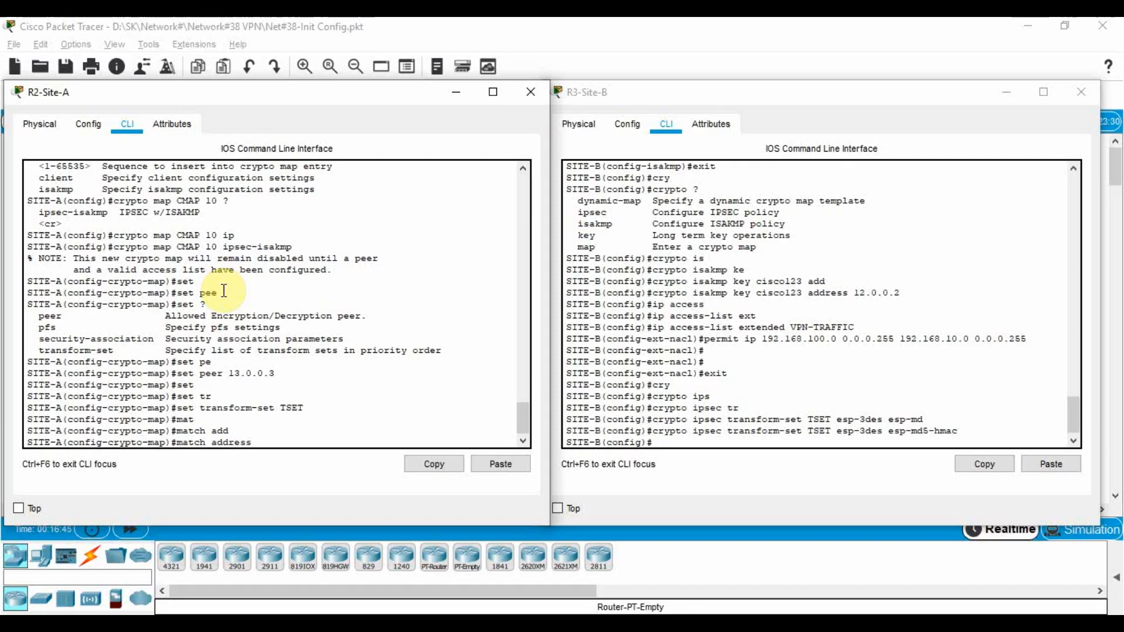
pyautogui.write('N-TRAFFIC')
pyautogui.press('Return')
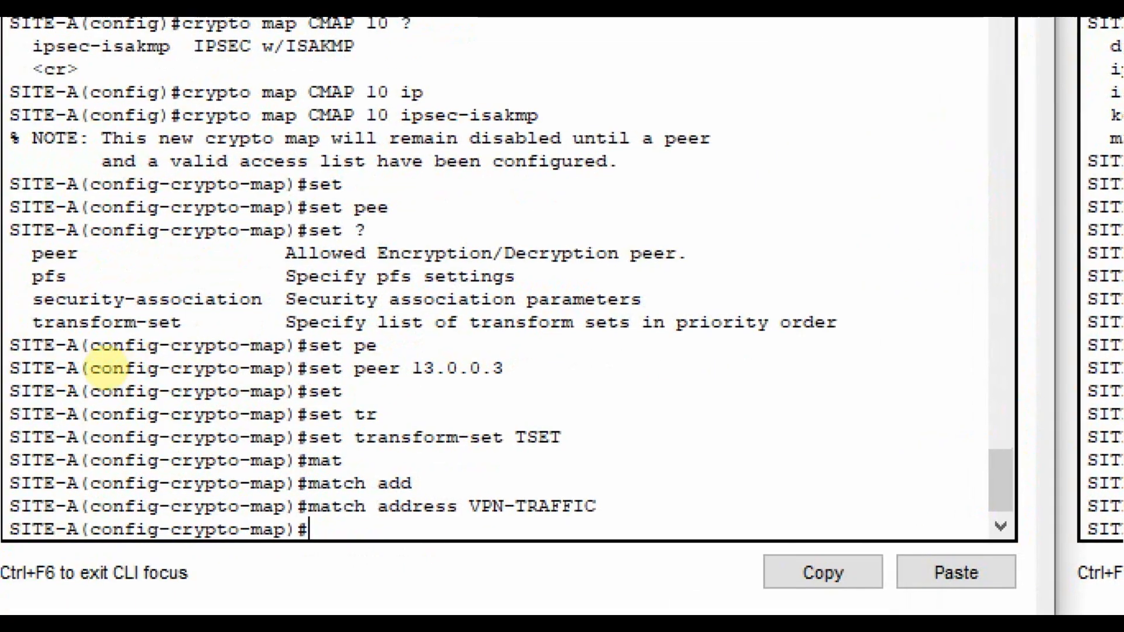
pyautogui.click(96, 367)
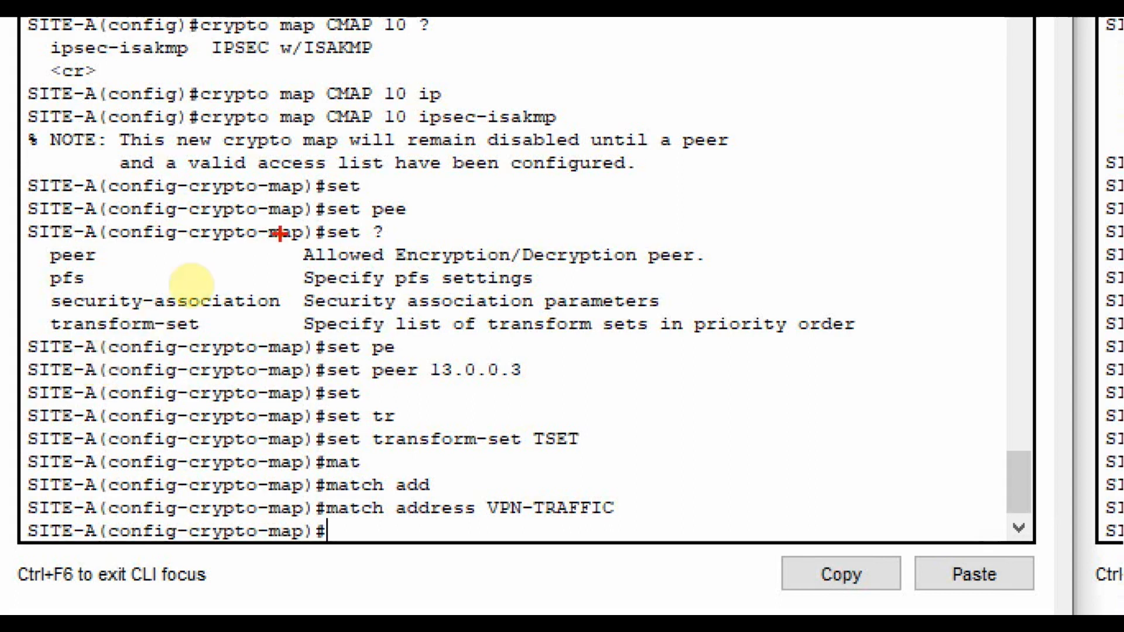
pyautogui.moveTo(193, 128); pyautogui.dragTo(568, 124)
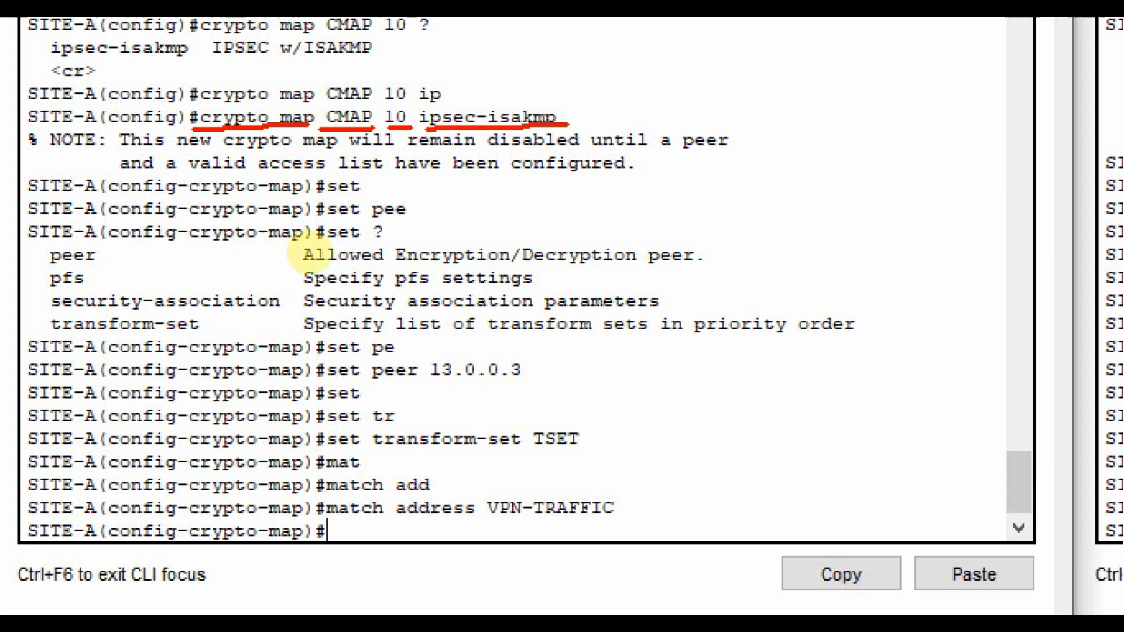
pyautogui.moveTo(319, 380); pyautogui.dragTo(531, 370)
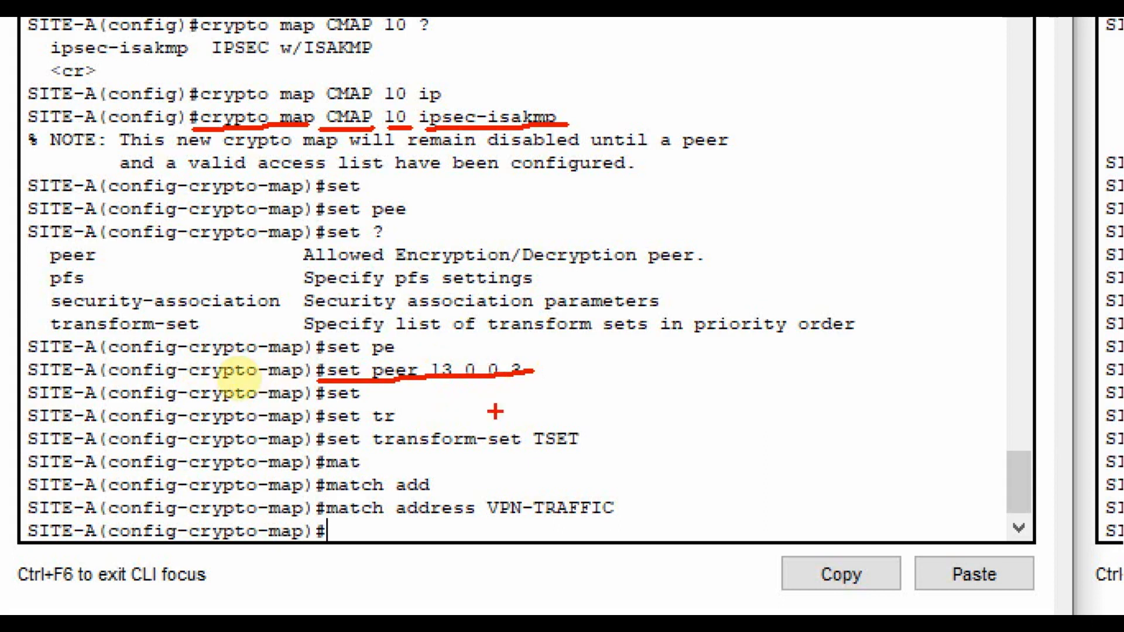
pyautogui.moveTo(389, 453); pyautogui.dragTo(585, 448)
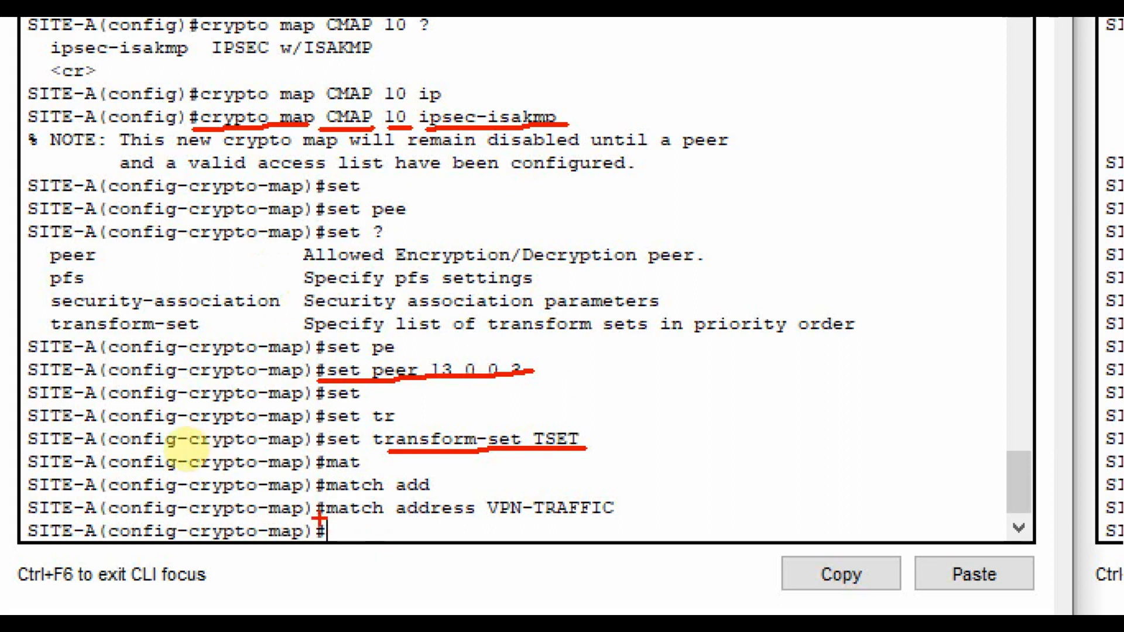
pyautogui.moveTo(347, 517); pyautogui.dragTo(623, 521)
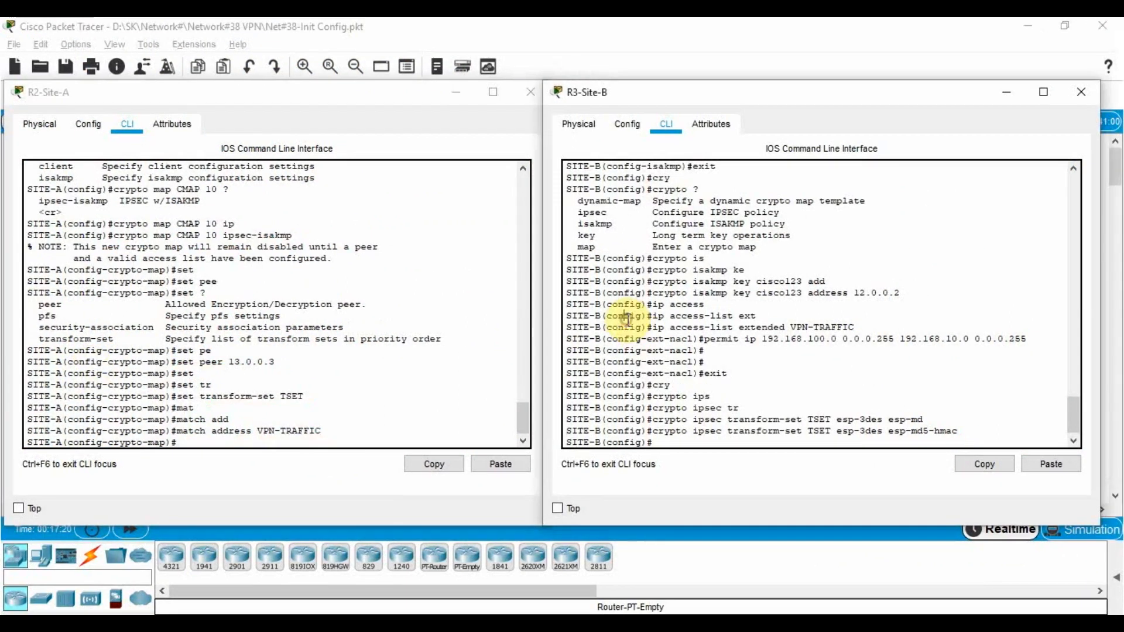
# Step: Begin a crypto command at the global configuration prompt of R3-Site-B
pyautogui.press('Return')
pyautogui.press('Return')
pyautogui.press('Return')
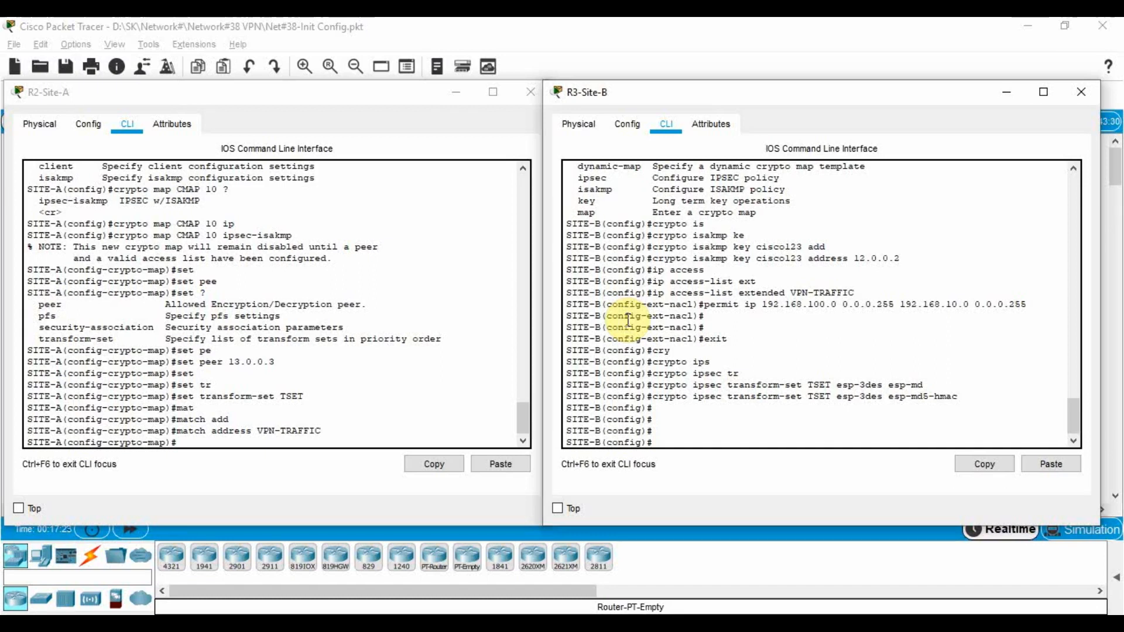
pyautogui.write('cry')
pyautogui.press('Tab')
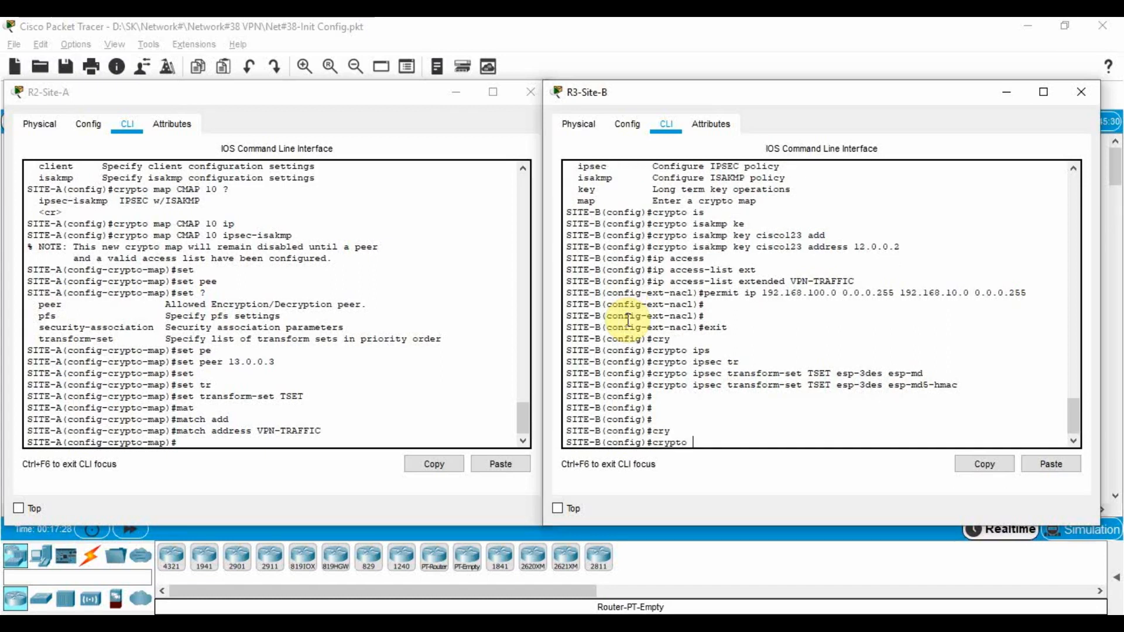
pyautogui.write('CMAP 10 ipse')
pyautogui.press('Tab')
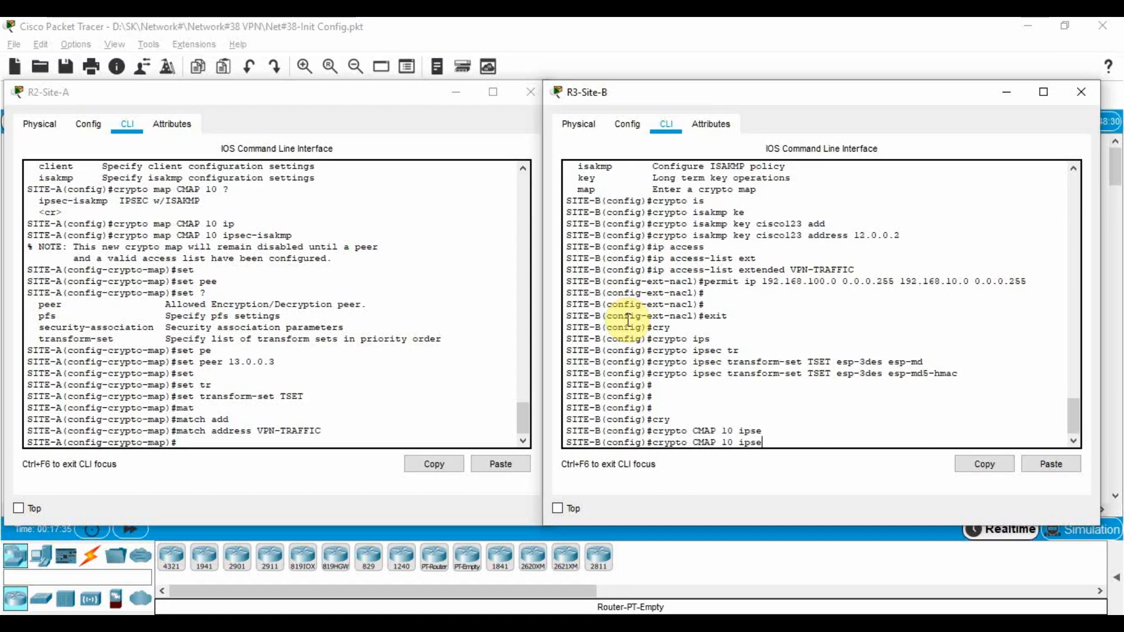
pyautogui.write('?')
pyautogui.press('BackSpace')
pyautogui.press('BackSpace')
pyautogui.press('BackSpace')
pyautogui.press('BackSpace')
pyautogui.press('BackSpace')
pyautogui.press('BackSpace')
pyautogui.press('BackSpace')
pyautogui.press('BackSpace')
pyautogui.press('BackSpace')
pyautogui.press('BackSpace')
pyautogui.press('BackSpace')
pyautogui.press('BackSpace')
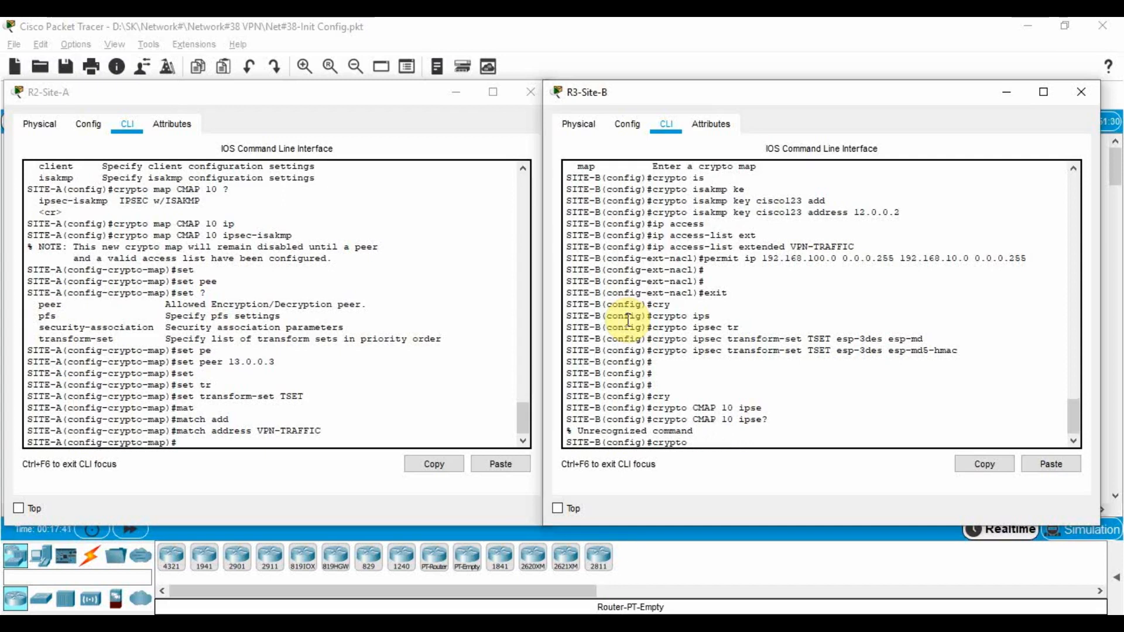
# Step: Create crypto map CMAP with sequence number 10 as ipsec-isakmp on R3-Site-B
pyautogui.write('map')
pyautogui.press('Tab')
pyautogui.write('CMAP')
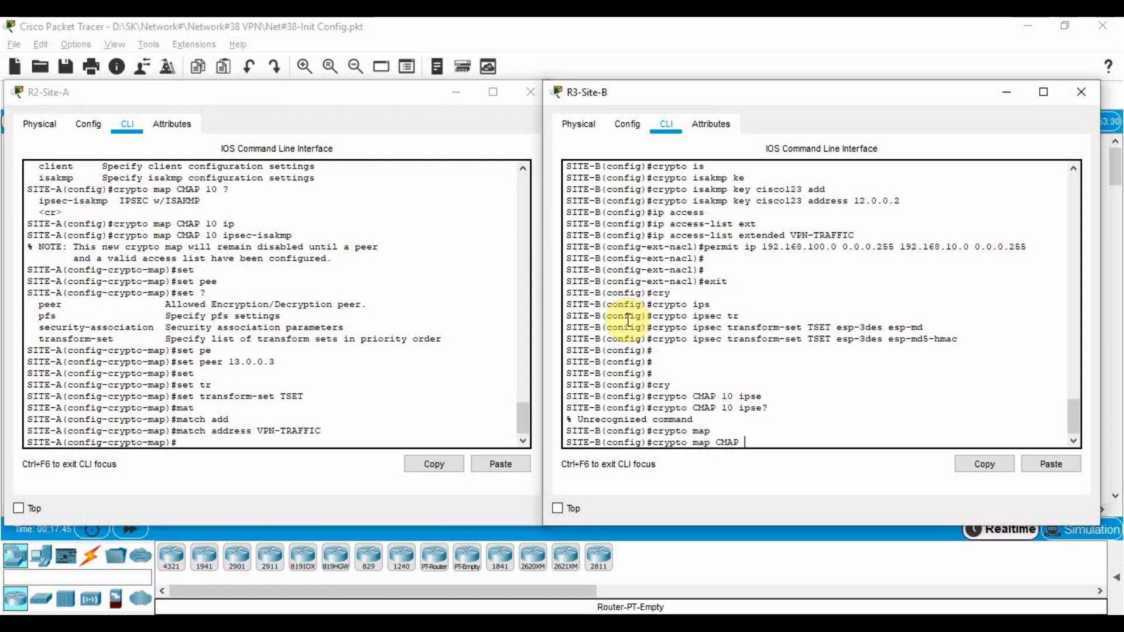
pyautogui.write(' 10 sp')
pyautogui.press('Tab')
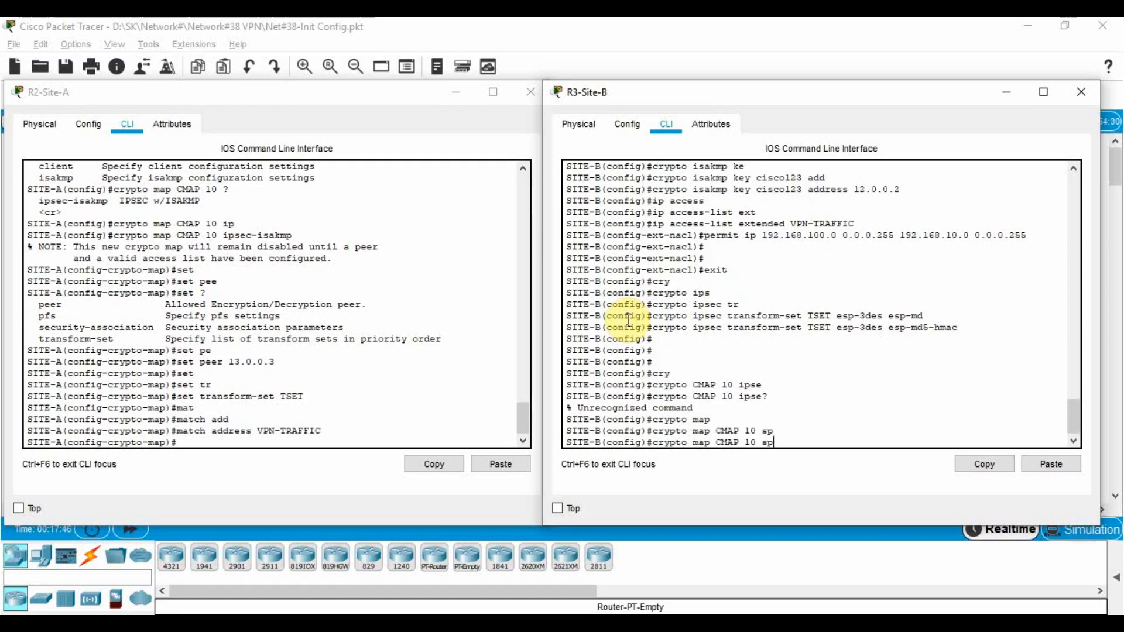
pyautogui.write('ip')
pyautogui.press('Tab')
pyautogui.press('Return')
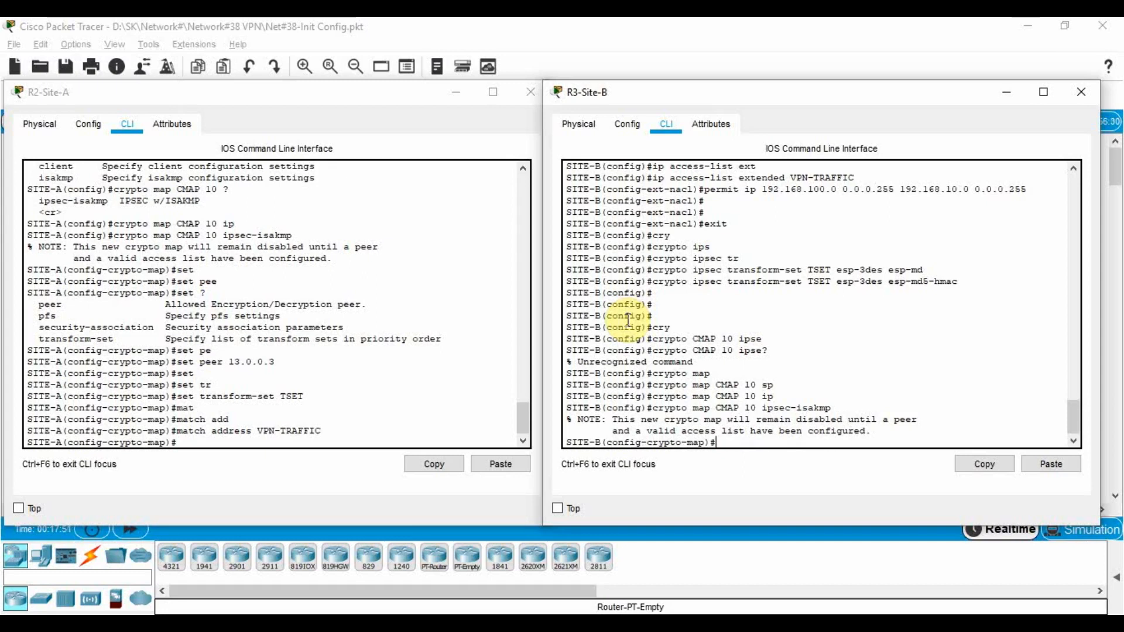
# Step: Set the peer of crypto map CMAP on R3-Site-B to 12.0.0.2
pyautogui.write('set')
pyautogui.press('Tab')
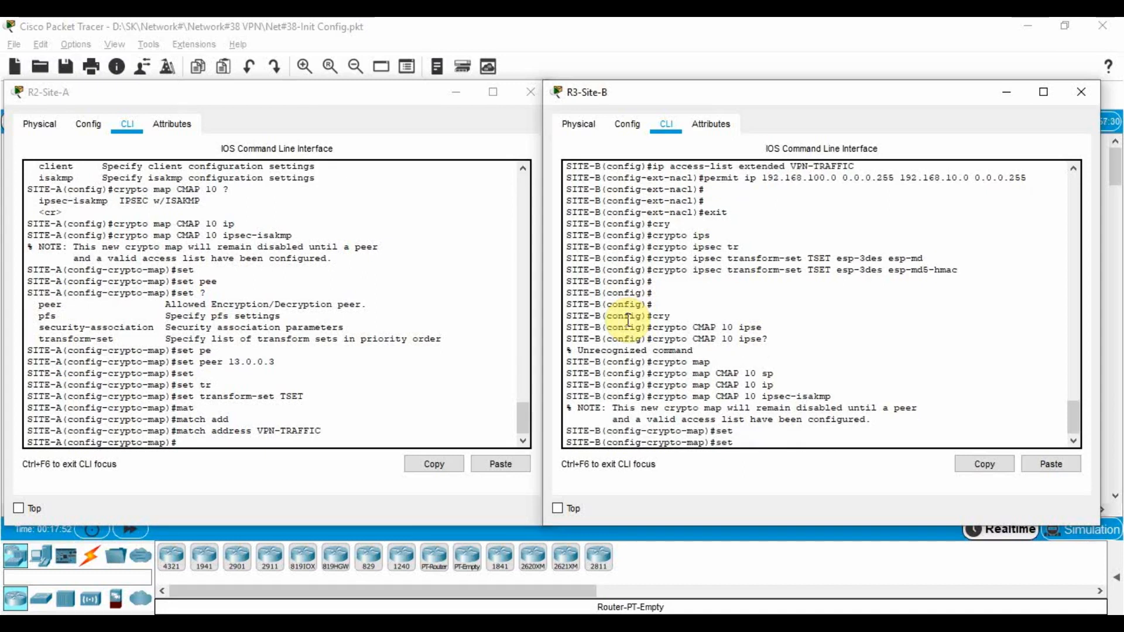
pyautogui.write('p')
pyautogui.press('Tab')
pyautogui.press('Tab')
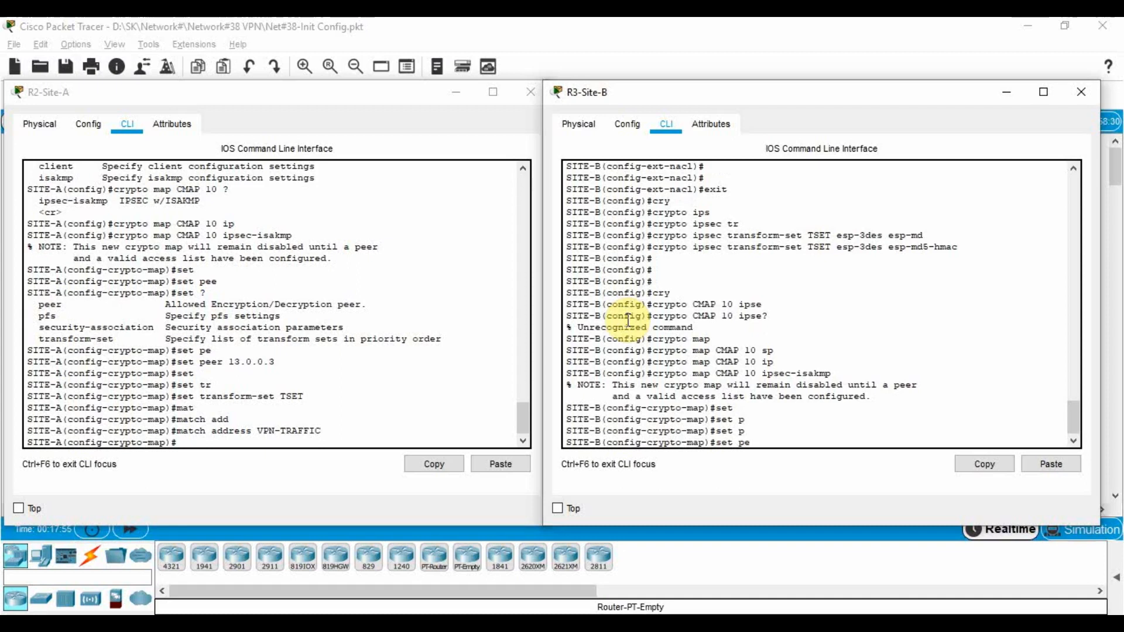
pyautogui.write('e')
pyautogui.press('Tab')
pyautogui.write('12.0.0.2')
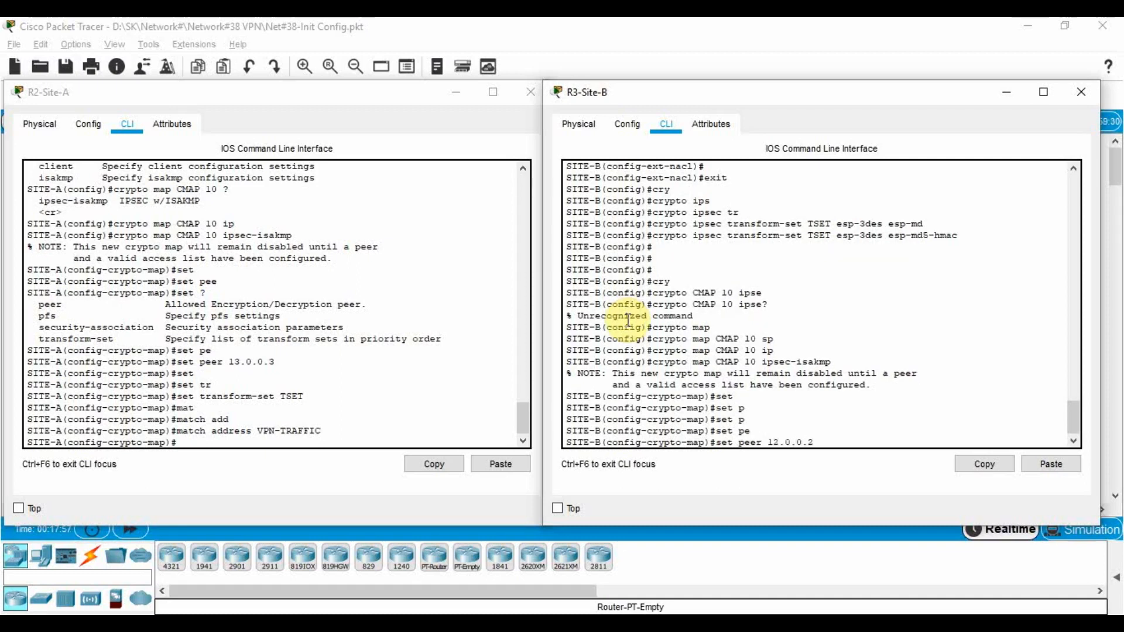
pyautogui.press('Return')
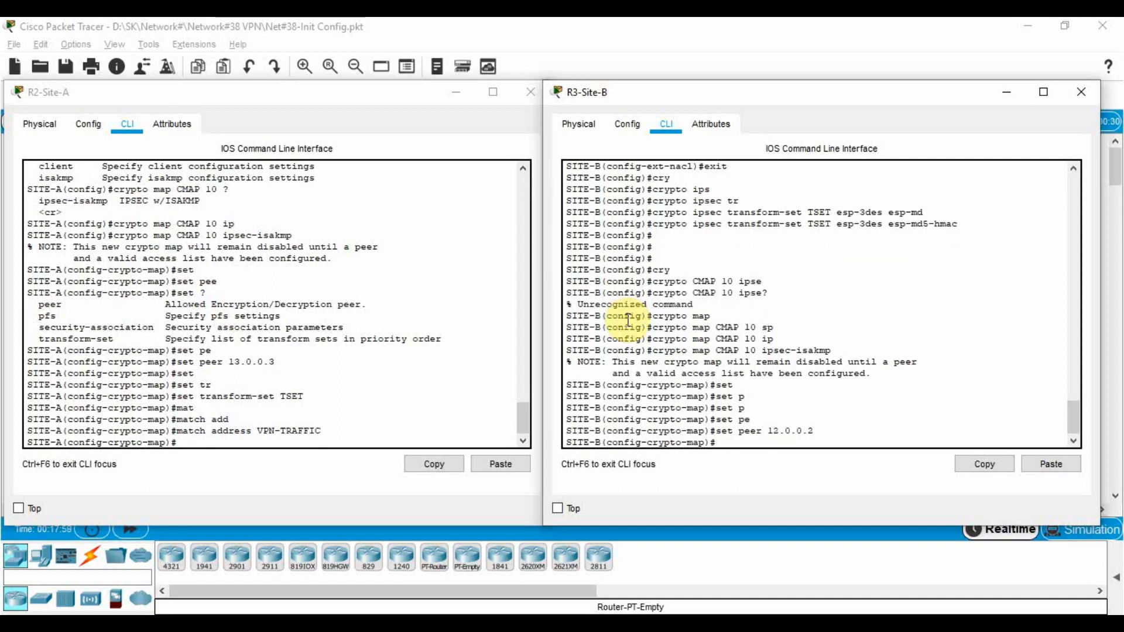
# Step: Assign transform set TSET to crypto map CMAP on R3-Site-B and match it to the access list VPN-TRAFFIC
pyautogui.write('set transform -set TSE')
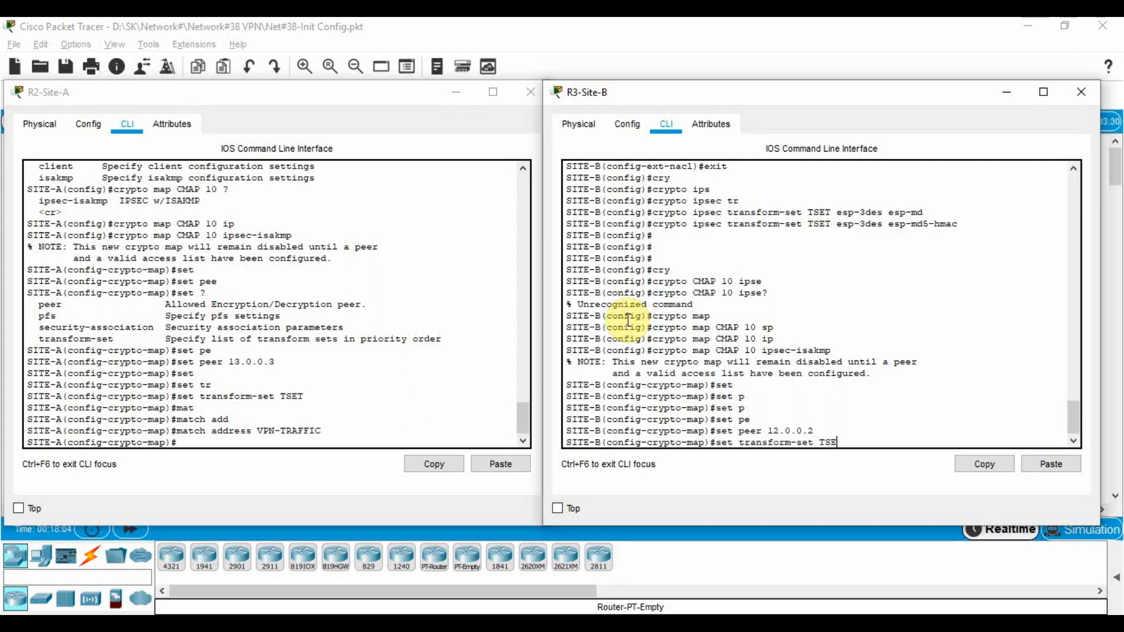
pyautogui.write('T')
pyautogui.press('Return')
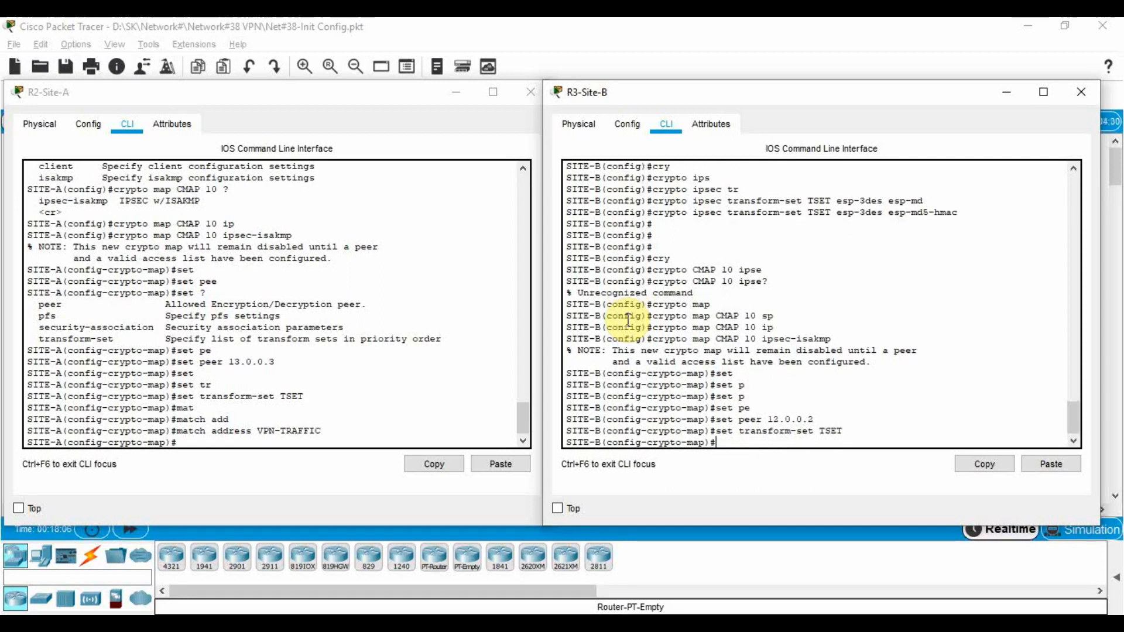
pyautogui.write('match add VPN-TRAFFIC')
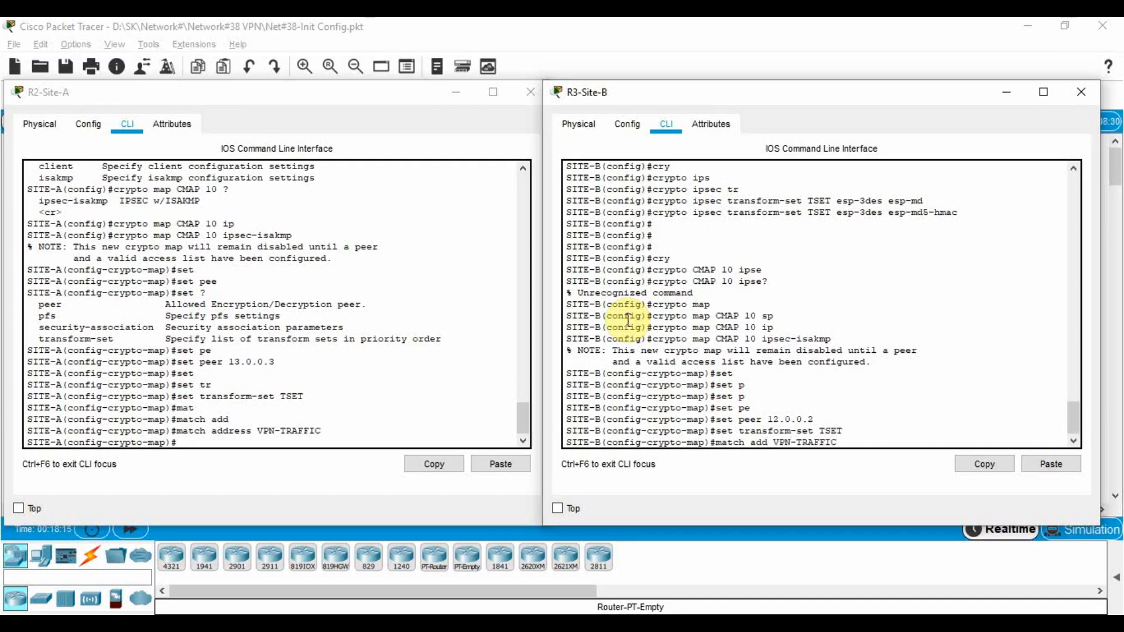
pyautogui.press('Return')
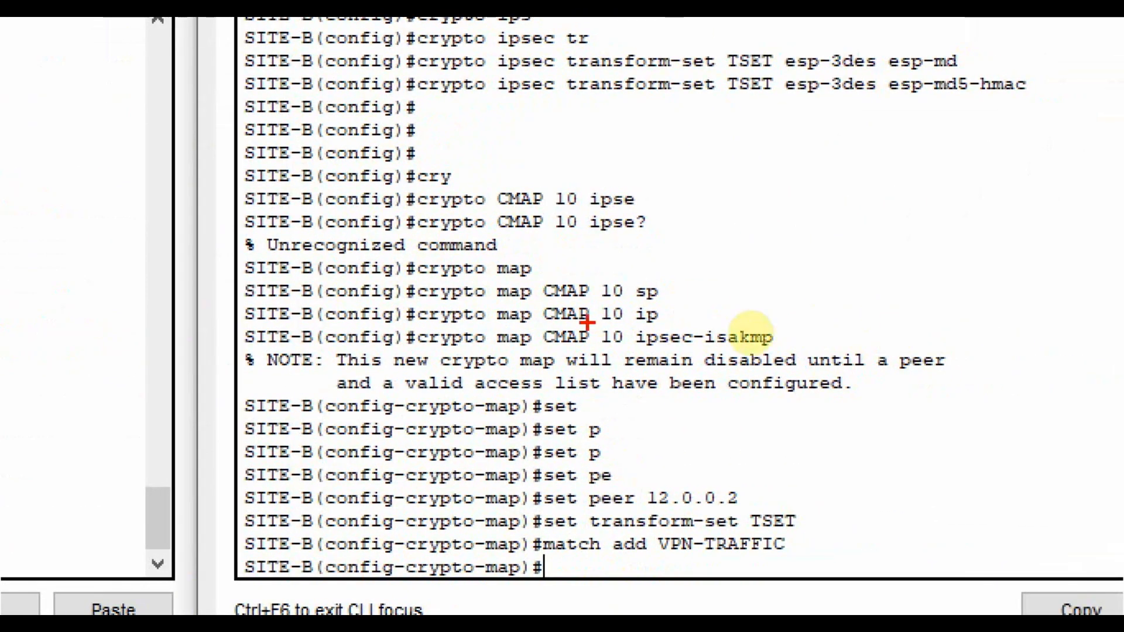
pyautogui.moveTo(414, 350); pyautogui.dragTo(808, 350)
pyautogui.moveTo(541, 508); pyautogui.dragTo(761, 508)
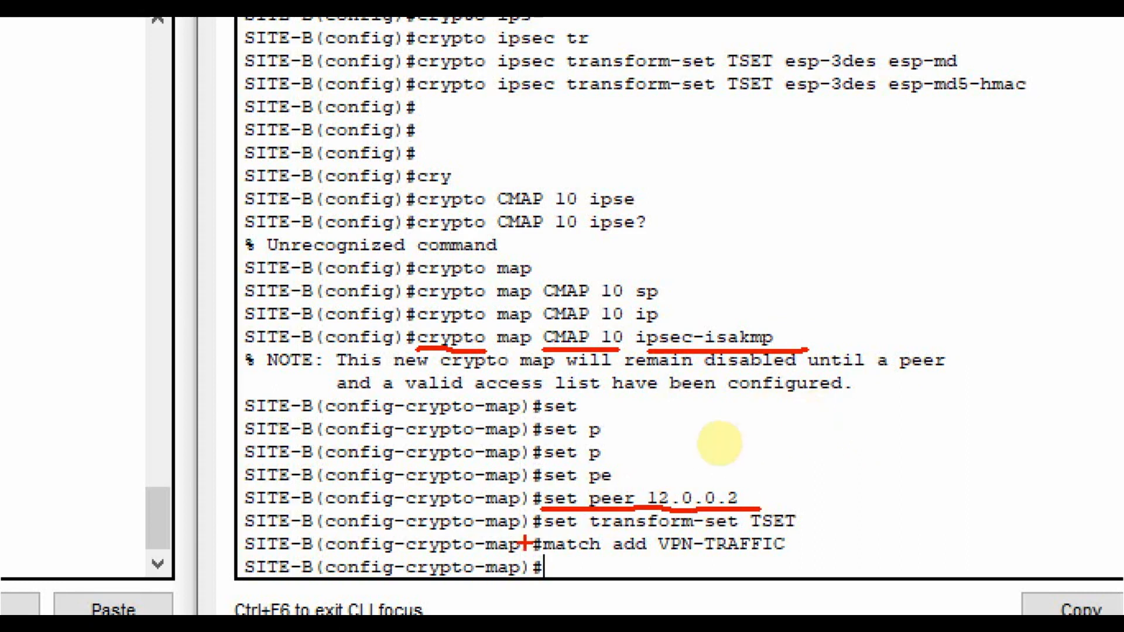
pyautogui.moveTo(631, 532); pyautogui.dragTo(840, 535)
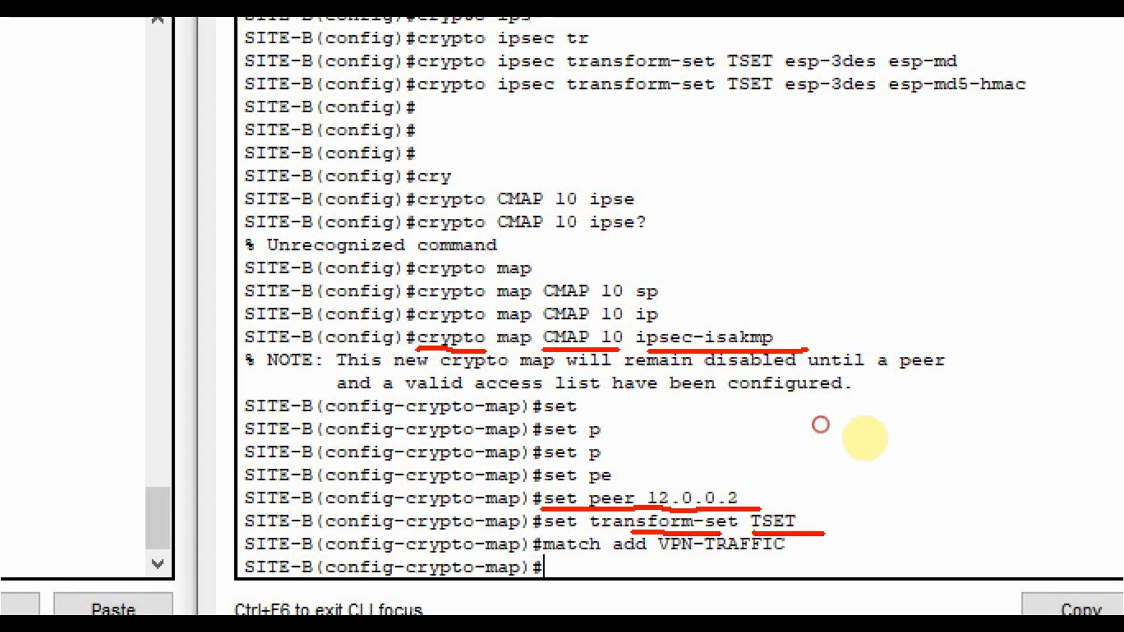
pyautogui.moveTo(550, 557); pyautogui.dragTo(791, 557)
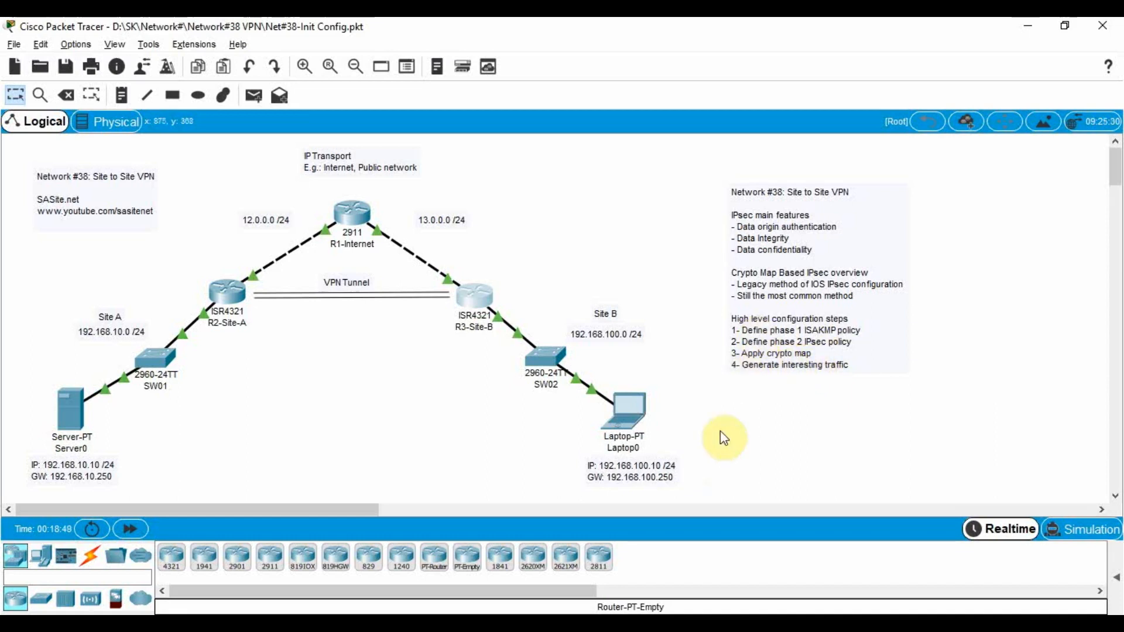
# Step: Bring the minimized router console windows back up and switch to Notepad++ with the SiteA.txt and SiteB.txt configuration notes
pyautogui.moveTo(627, 624)
pyautogui.click(732, 564)
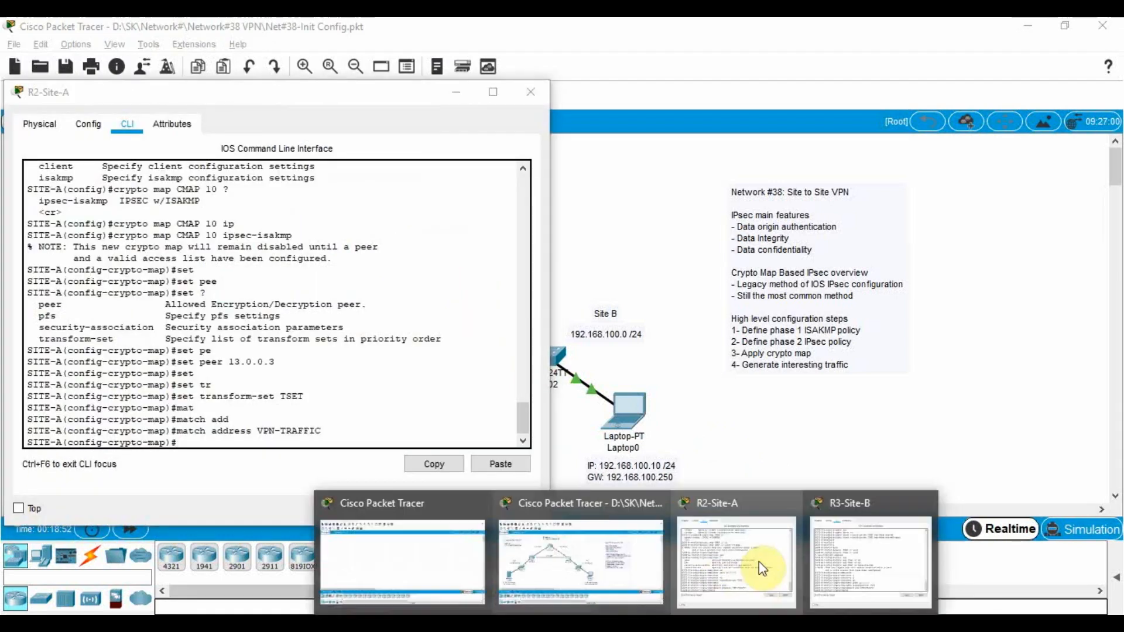
pyautogui.click(821, 554)
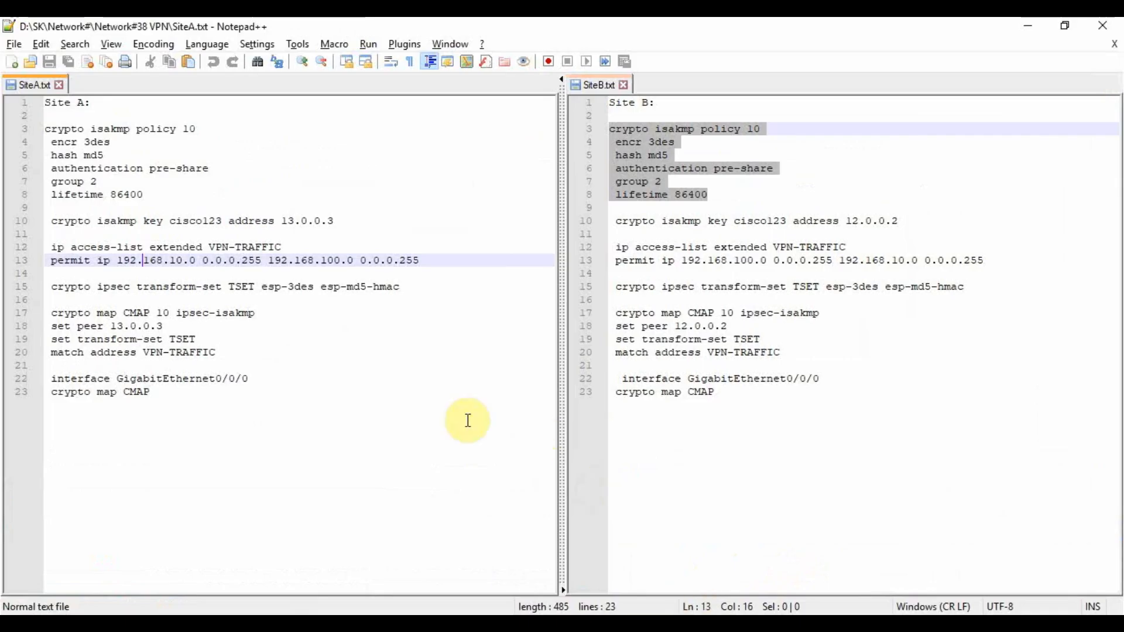
# Step: Review the transform set and crypto map CMAP lines in the SiteA.txt notes
pyautogui.click(206, 339)
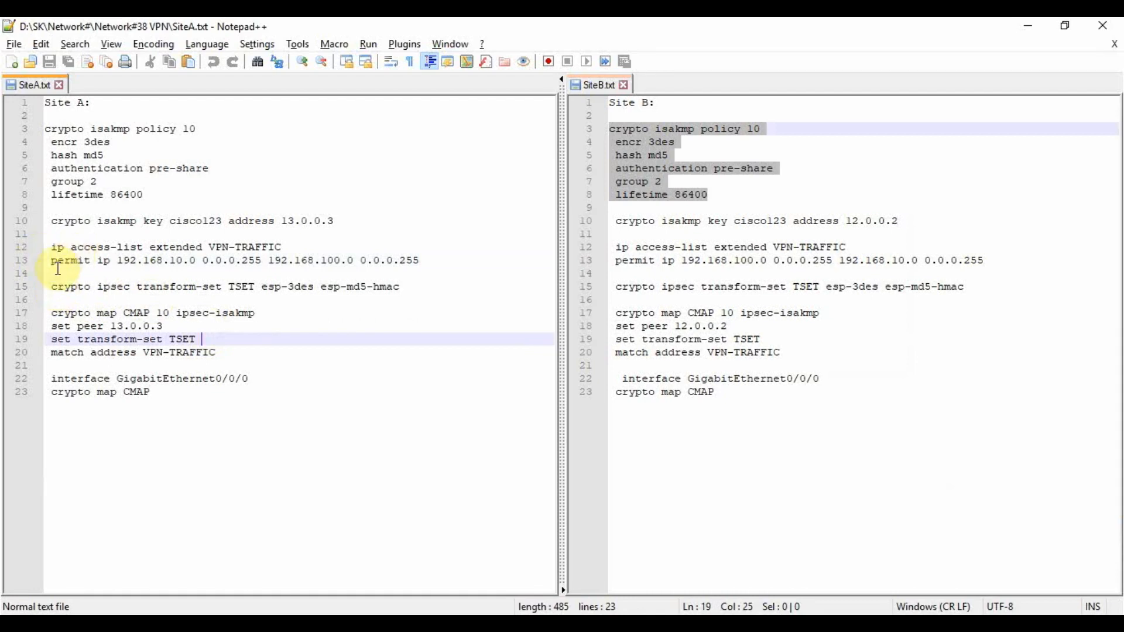
pyautogui.moveTo(53, 287); pyautogui.dragTo(305, 294)
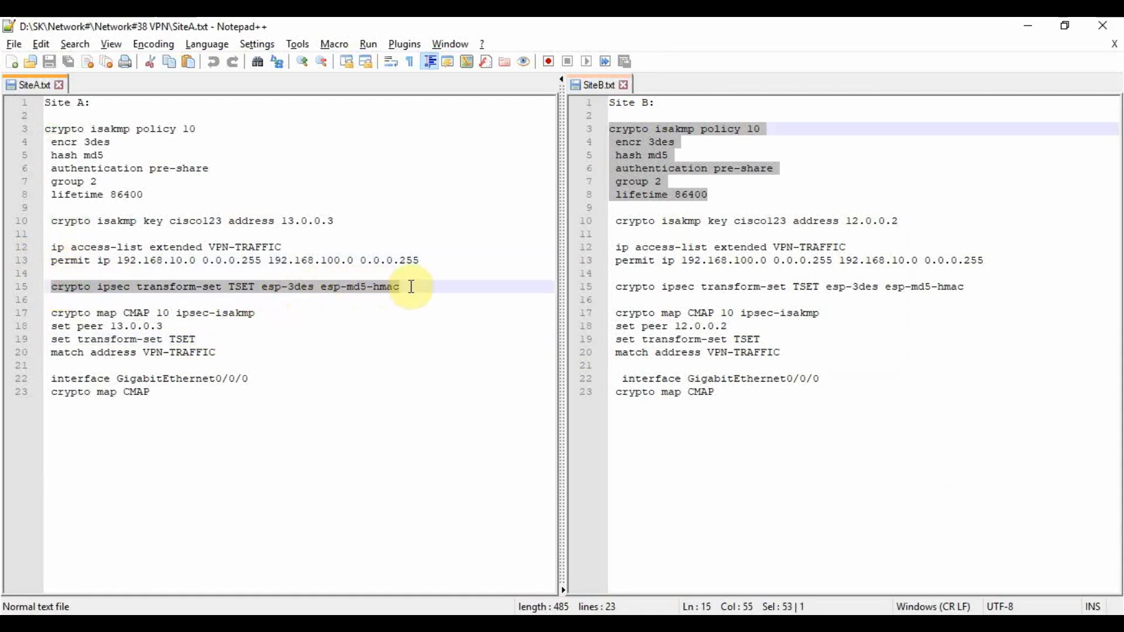
pyautogui.moveTo(228, 350); pyautogui.dragTo(59, 312)
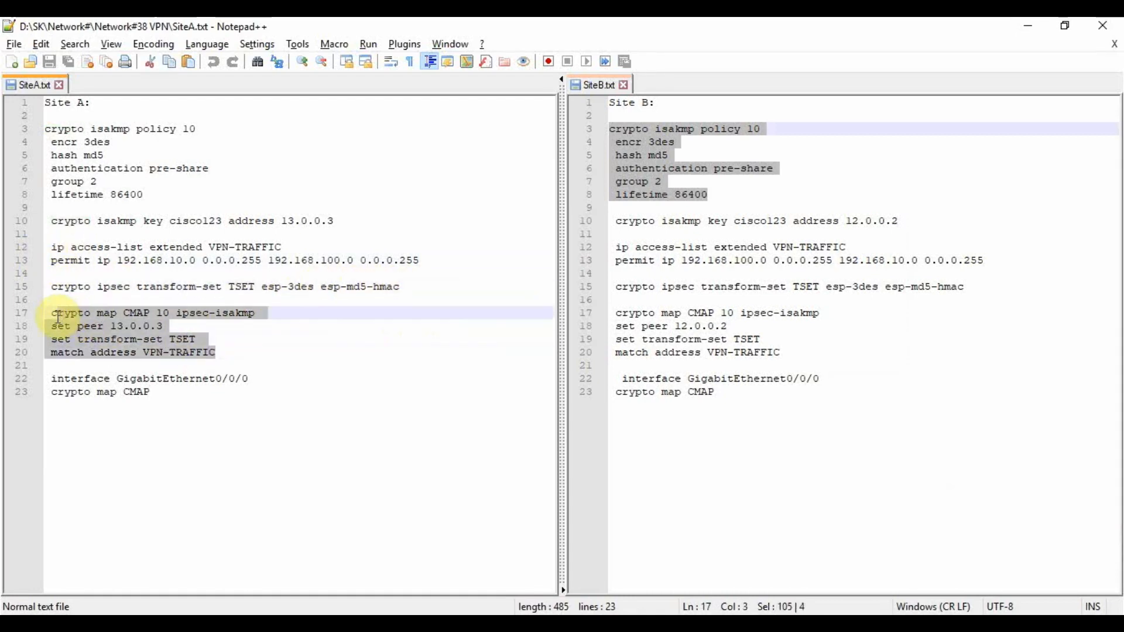
pyautogui.click(108, 404)
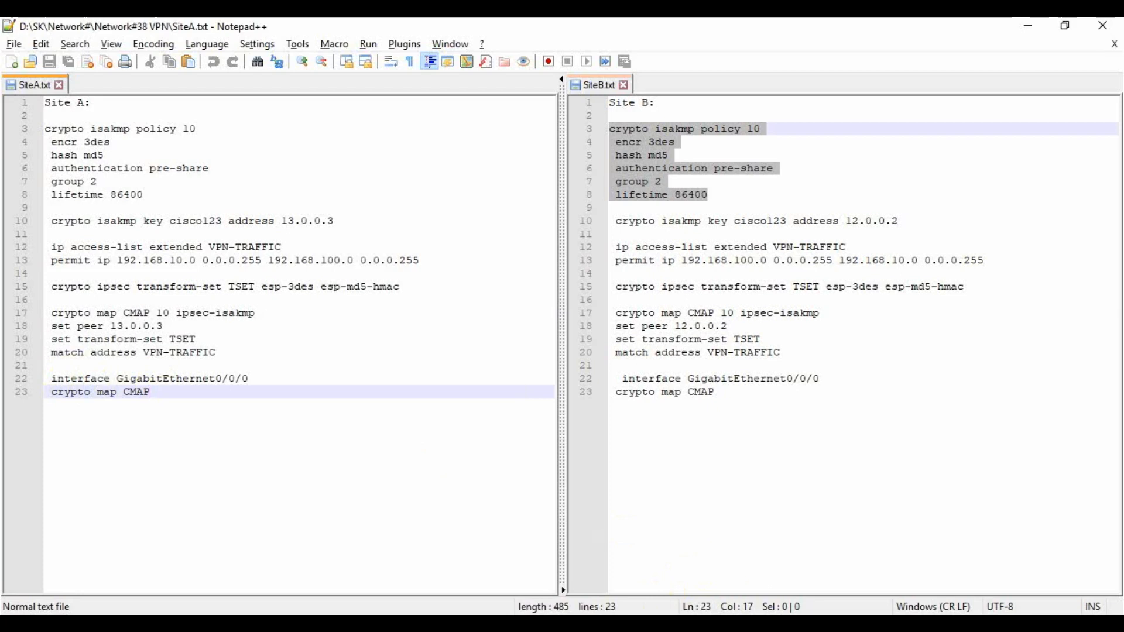
# Step: Switch to Cisco Packet Tracer and bring up the R2-Site-A and R3-Site-B console windows
pyautogui.moveTo(626, 624)
pyautogui.click(619, 586)
pyautogui.click(635, 624)
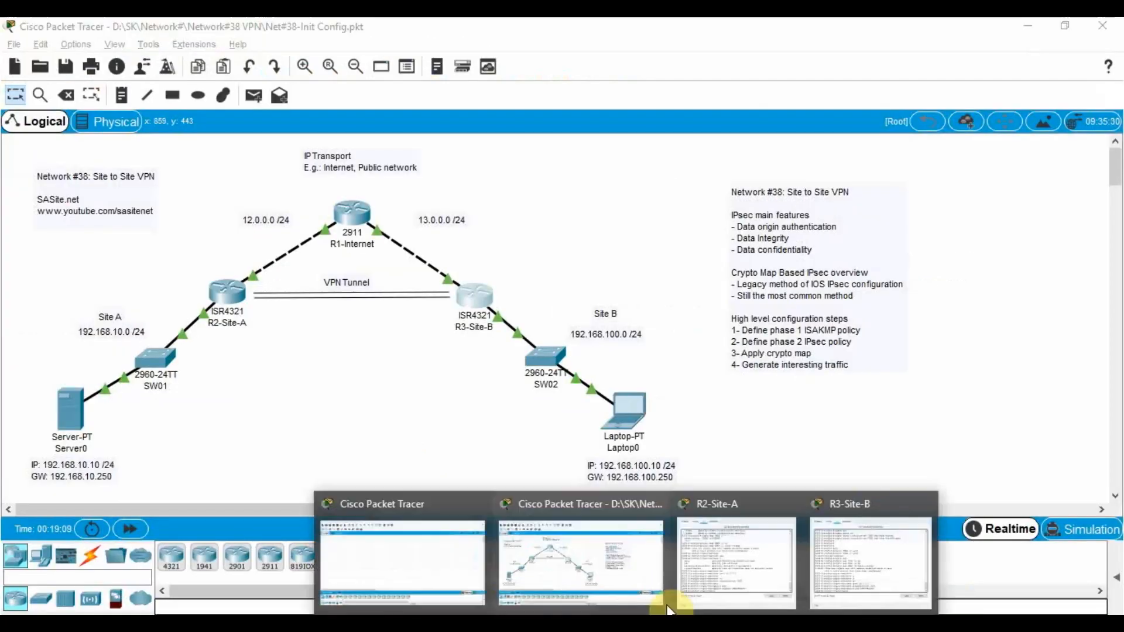
pyautogui.click(735, 572)
pyautogui.click(646, 624)
pyautogui.click(807, 556)
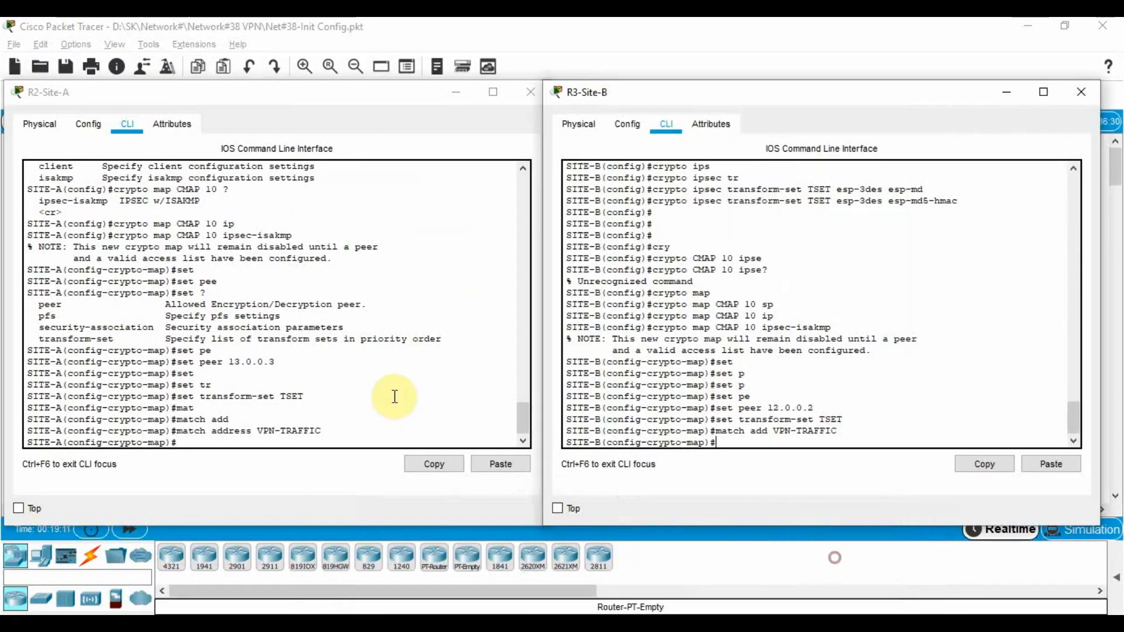
# Step: Detach the R1-Internet cable from R2-Site-A in the topology and reconnect it to GigabitEthernet0/0/0
pyautogui.click(524, 37)
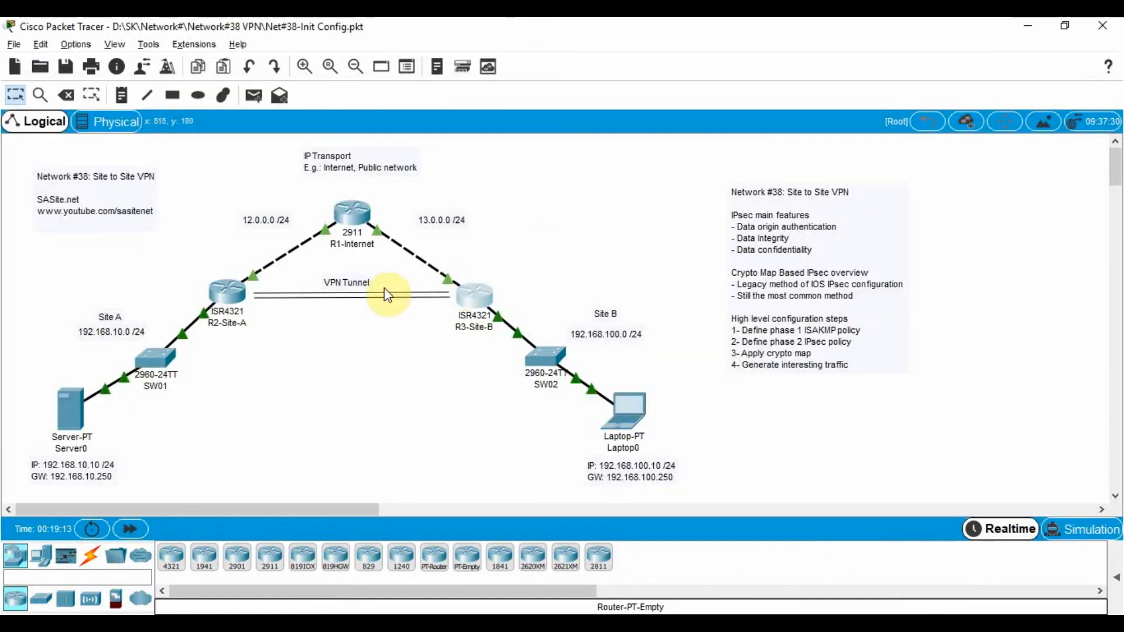
pyautogui.click(254, 276)
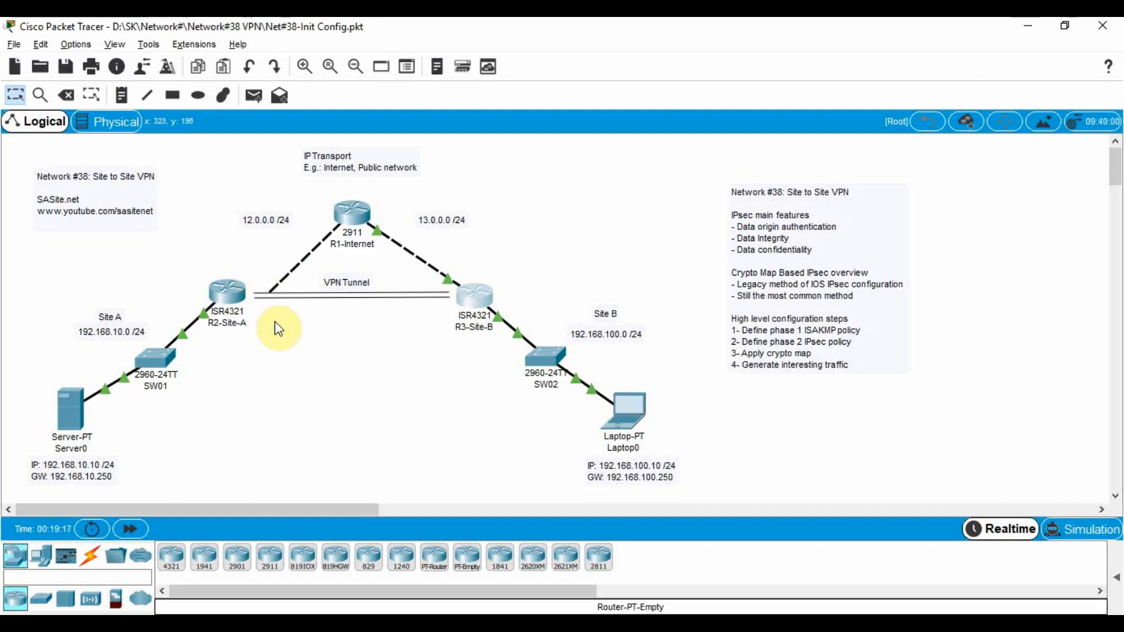
pyautogui.click(232, 290)
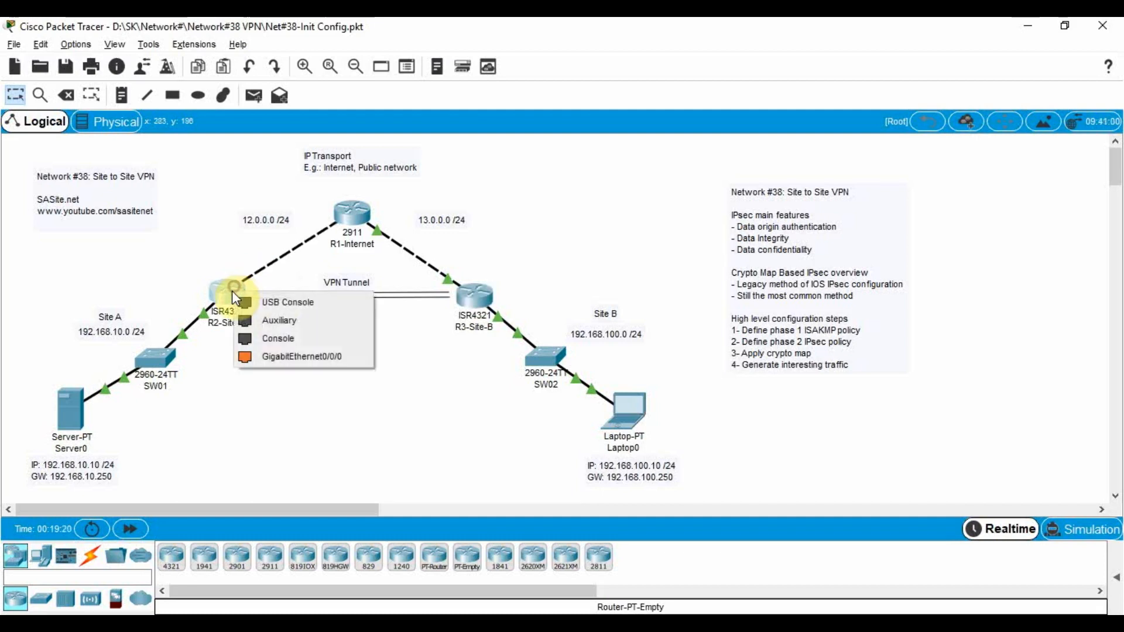
pyautogui.click(267, 354)
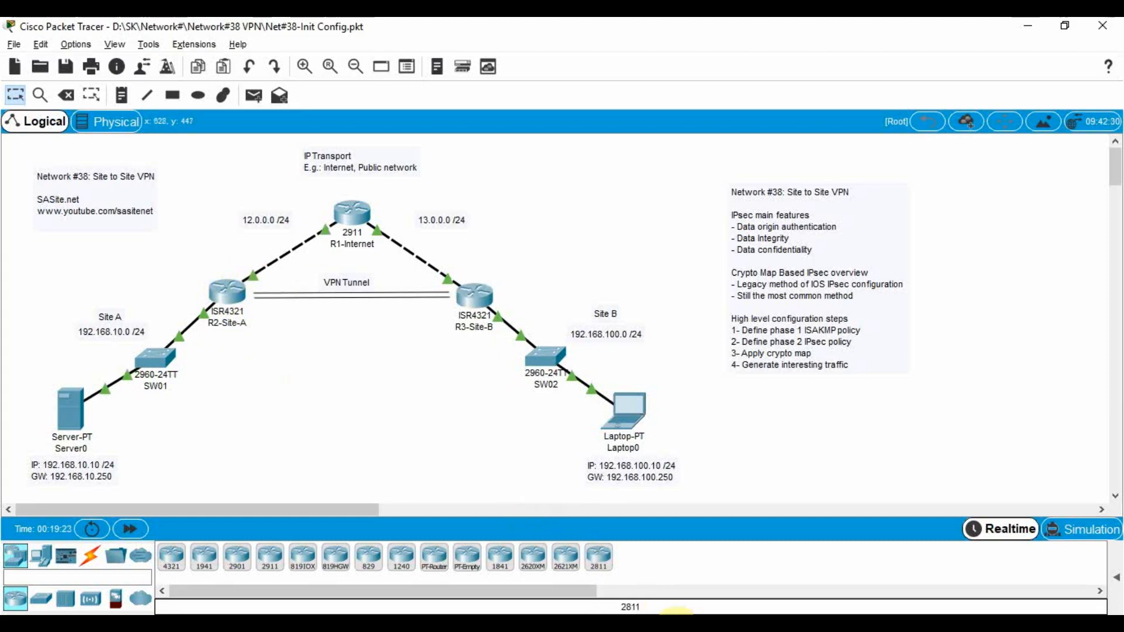
# Step: Leave crypto map configuration on R2-Site-A and display its brief IP interface listing to identify the outside interface
pyautogui.click(1027, 26)
pyautogui.click(347, 328)
pyautogui.press('Return')
pyautogui.press('Return')
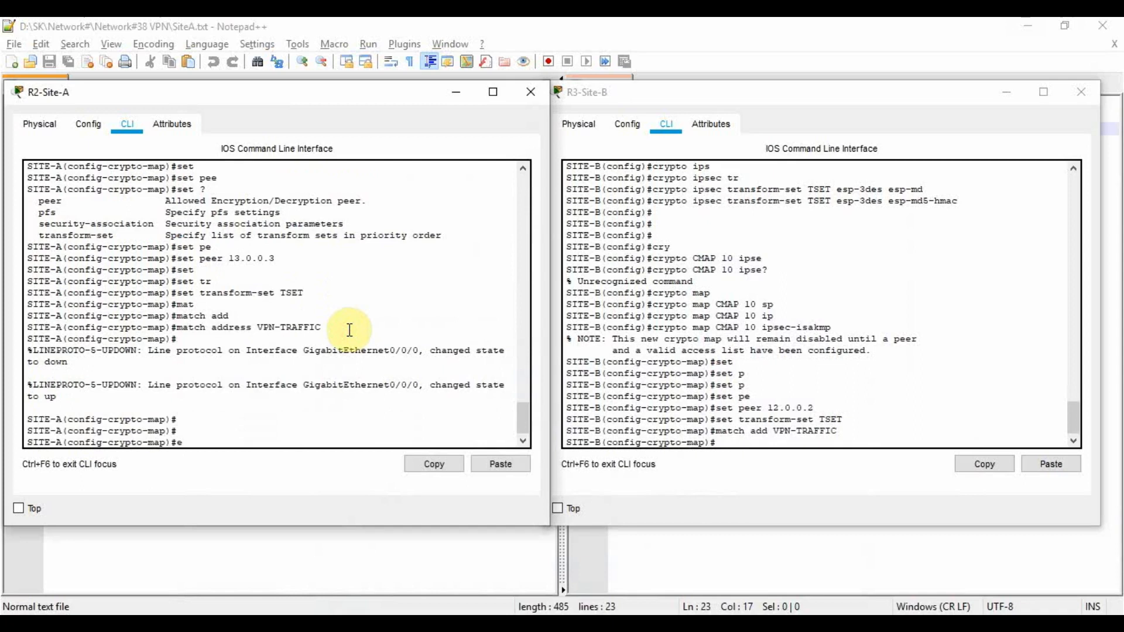
pyautogui.write('exit')
pyautogui.press('Return')
pyautogui.press('Return')
pyautogui.write('do sh ip int brie')
pyautogui.press('Return')
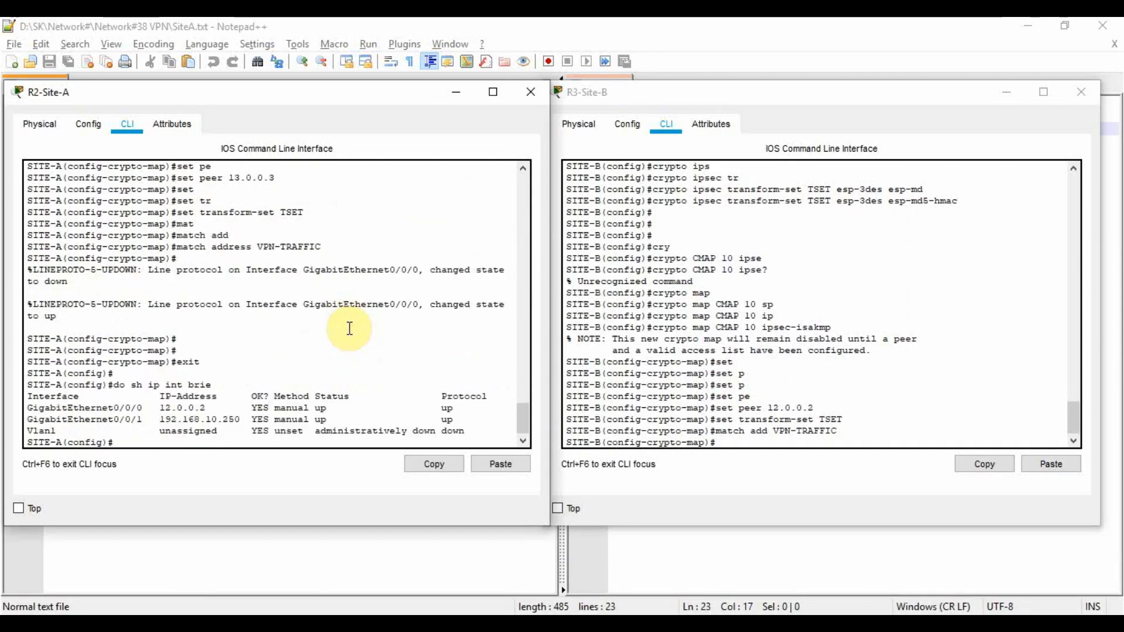
pyautogui.scroll(2, 349, 328)
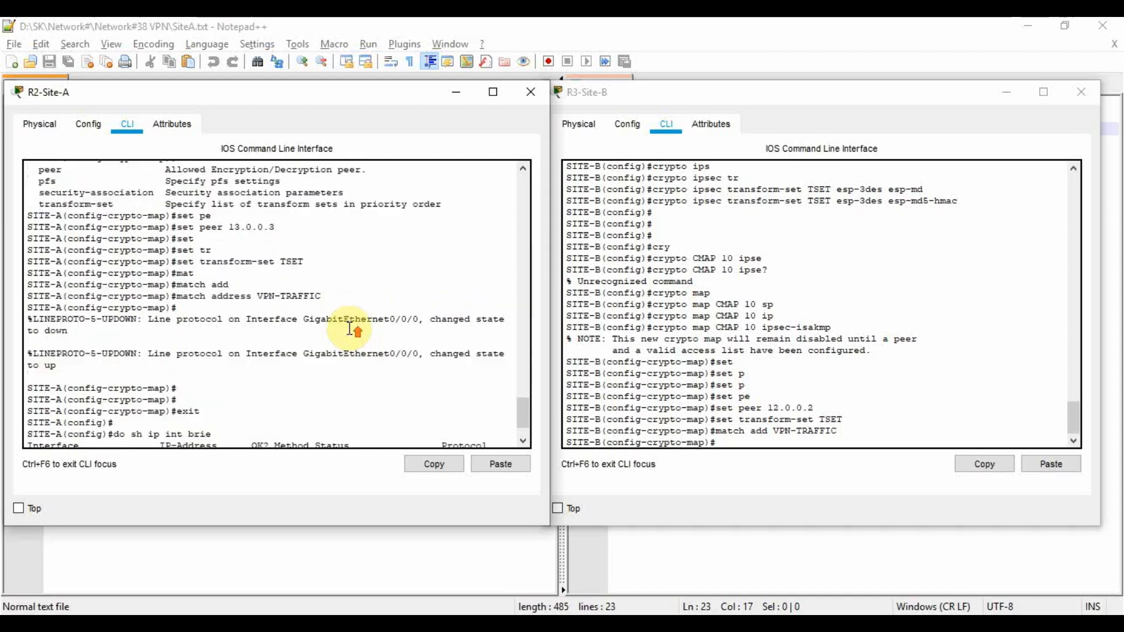
pyautogui.scroll(-2, 234, 365)
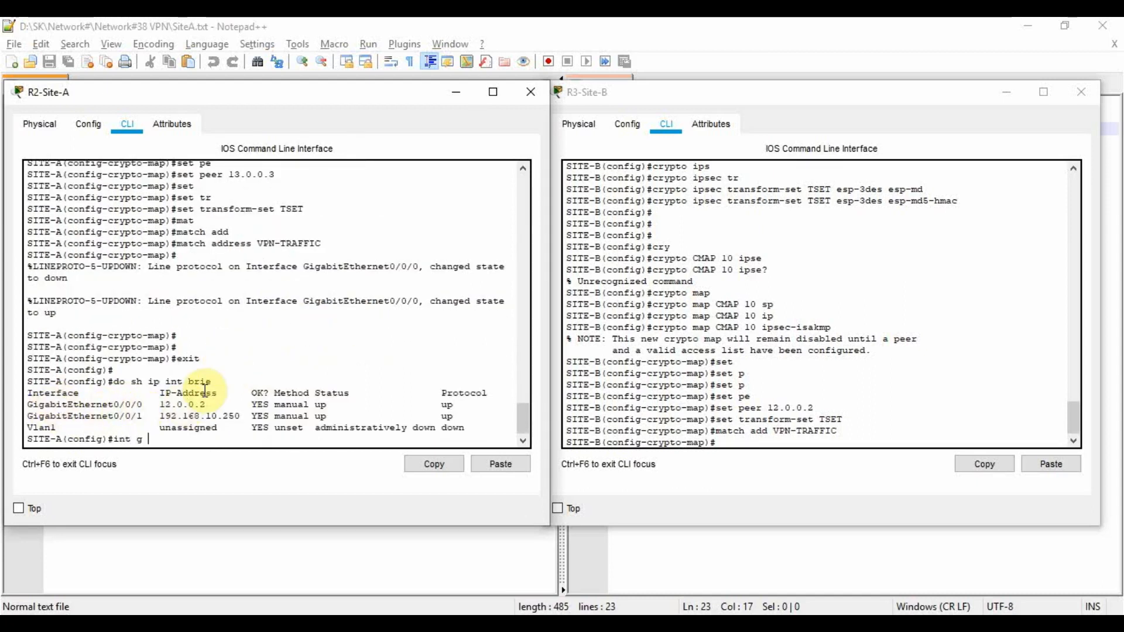
# Step: Apply crypto map CMAP to interface GigabitEthernet0/0/0 on R2-Site-A
pyautogui.press('Return')
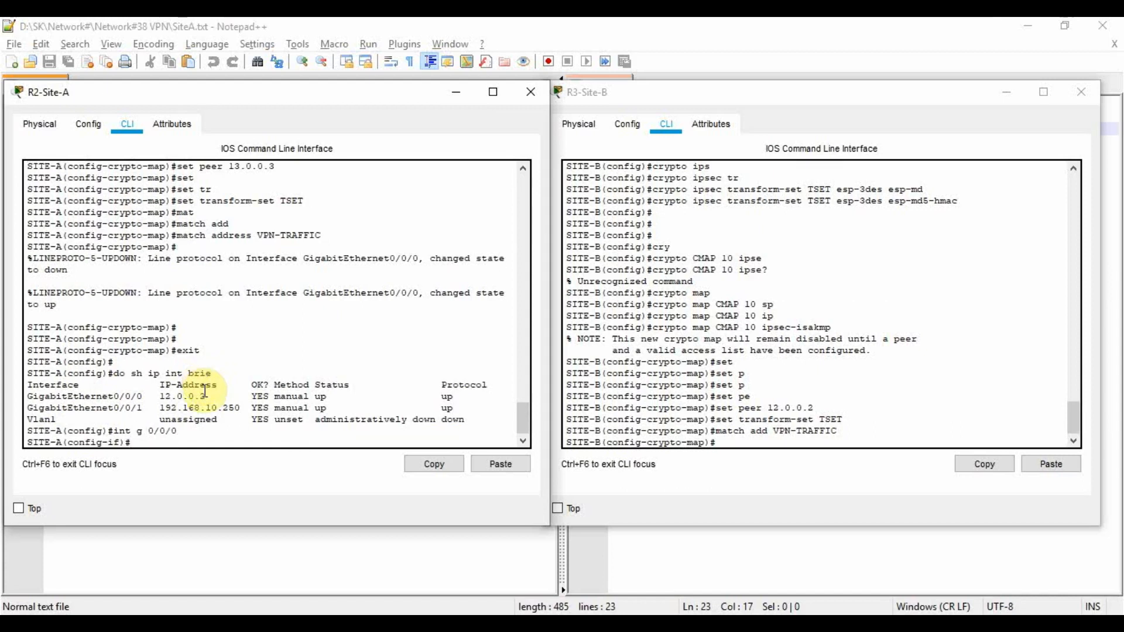
pyautogui.write('c')
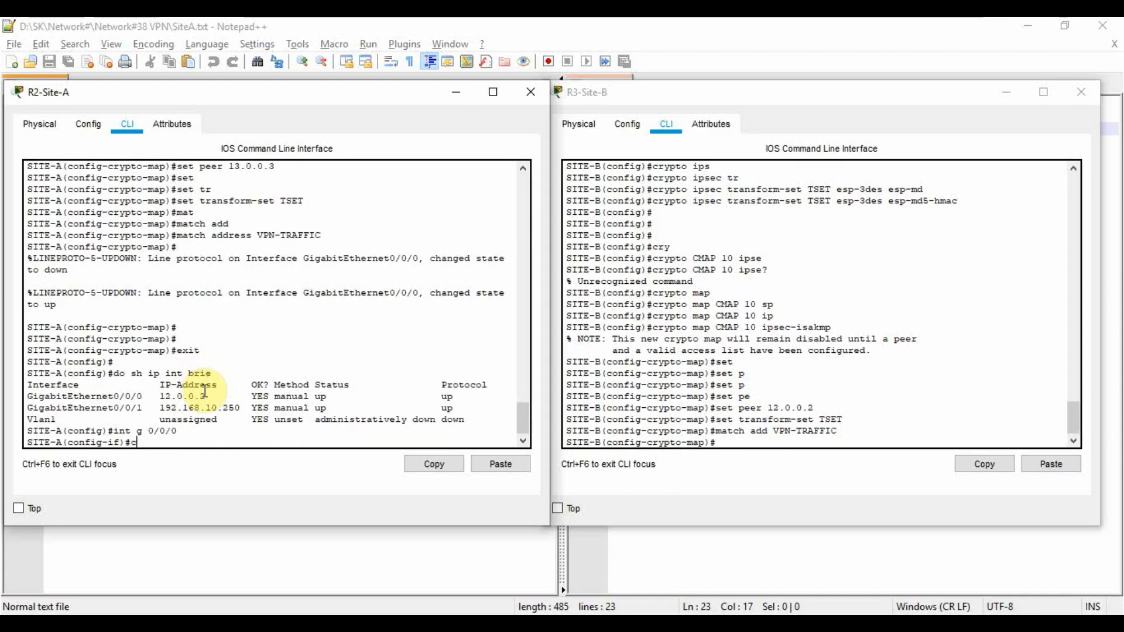
pyautogui.write('r')
pyautogui.press('Tab')
pyautogui.write('m')
pyautogui.press('Tab')
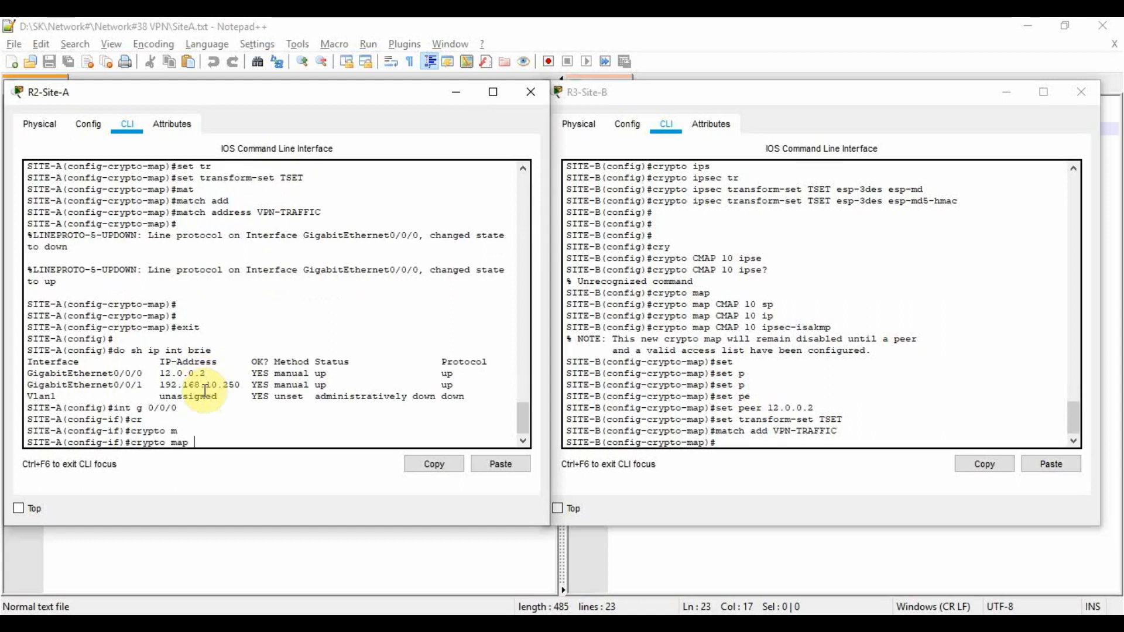
pyautogui.write('CMAP')
pyautogui.press('Return')
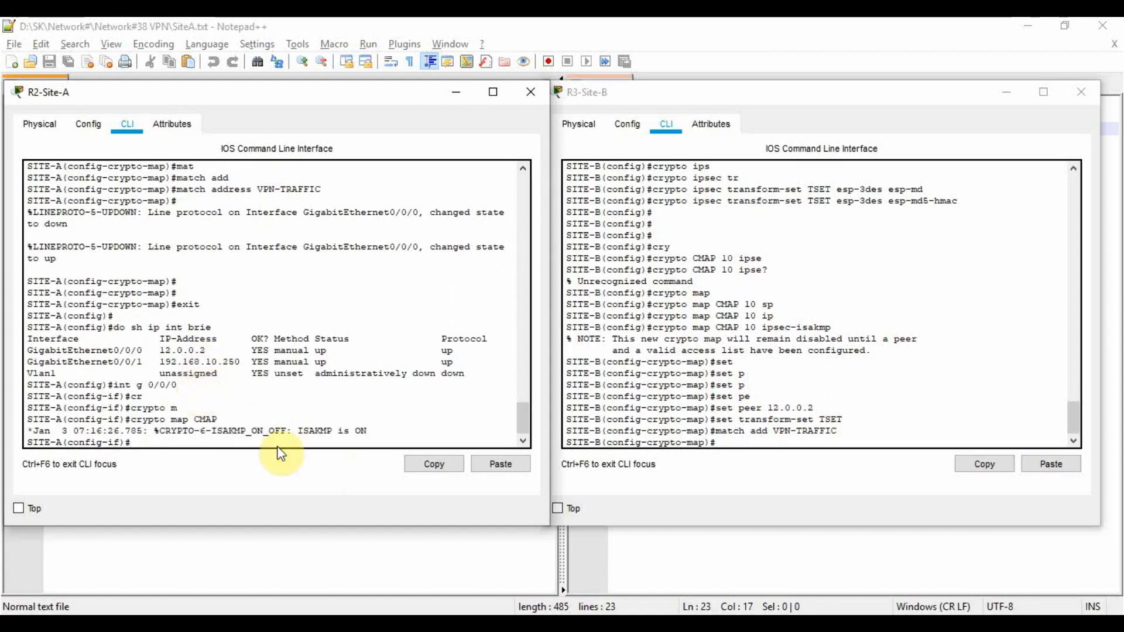
# Step: Leave crypto map configuration on R3-Site-B and enter configuration of interface GigabitEthernet0/0/0
pyautogui.click(846, 378)
pyautogui.write('exit')
pyautogui.press('Return')
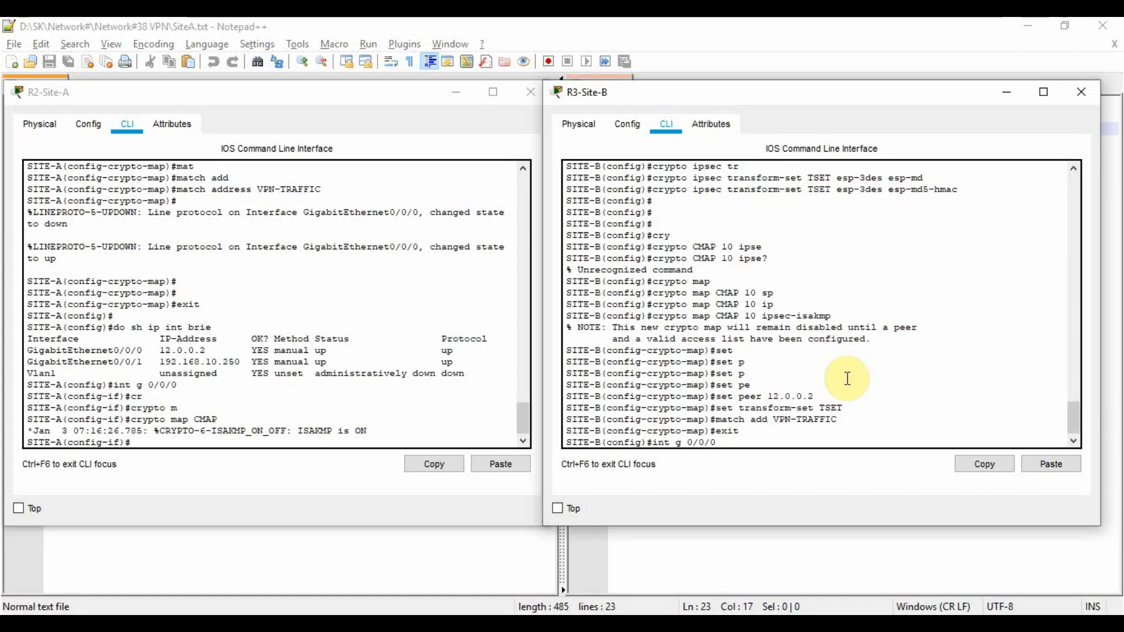
pyautogui.write('int g 0/0/0')
pyautogui.press('Return')
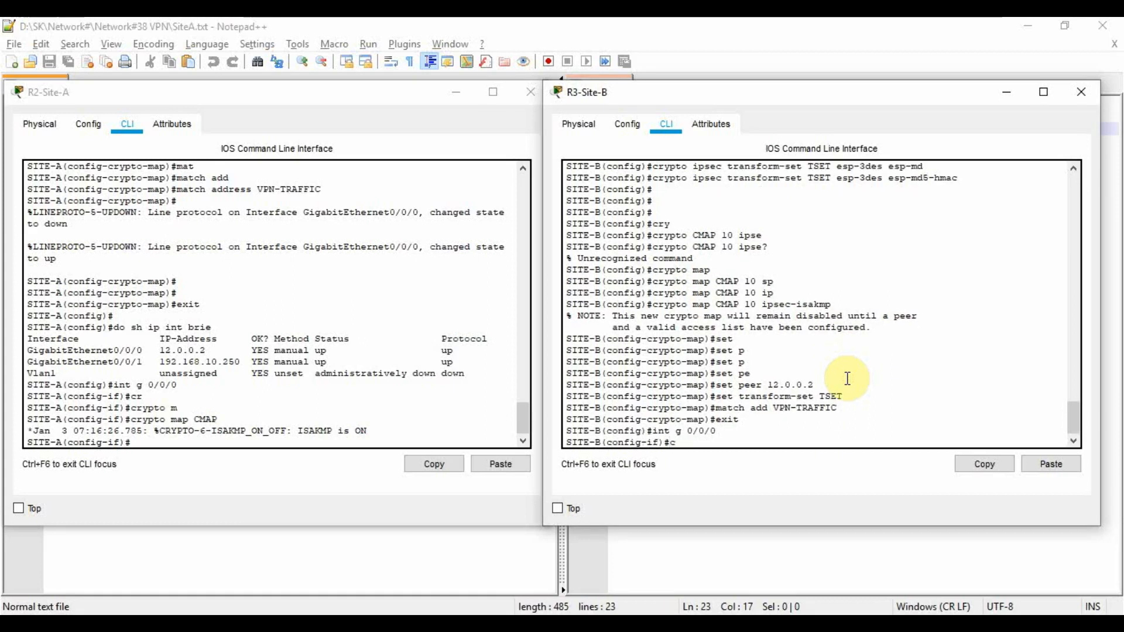
# Step: Apply crypto map CMAP to the current interface on R3-Site-B and return to privileged EXEC mode
pyautogui.write('r')
pyautogui.press('Tab')
pyautogui.write('m')
pyautogui.press('Tab')
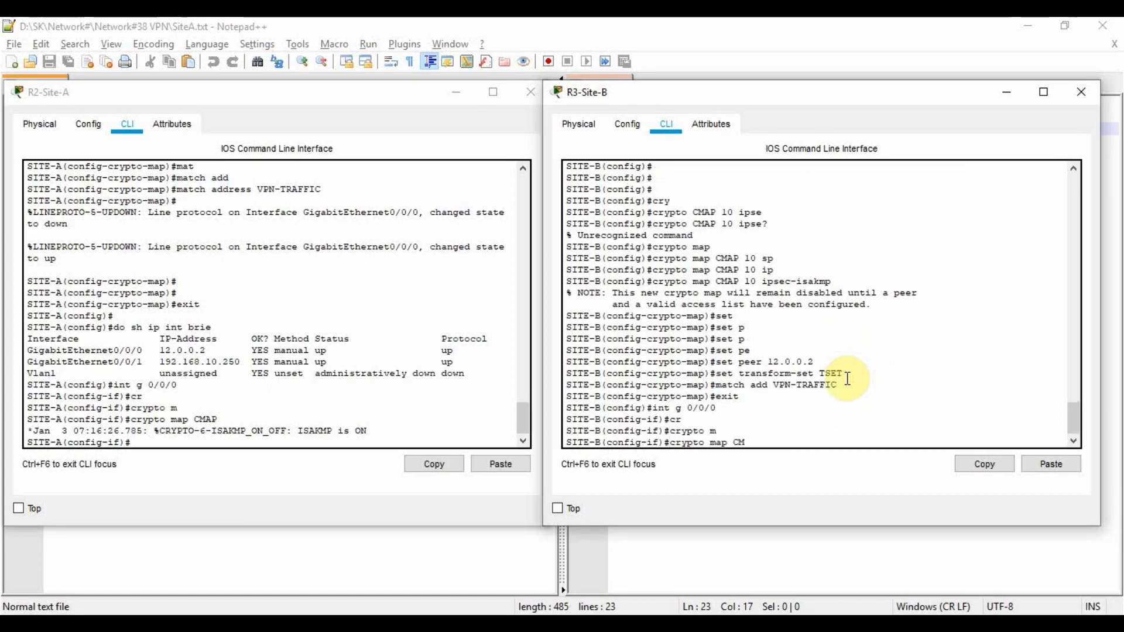
pyautogui.press('Return')
pyautogui.press('Return')
pyautogui.press('Return')
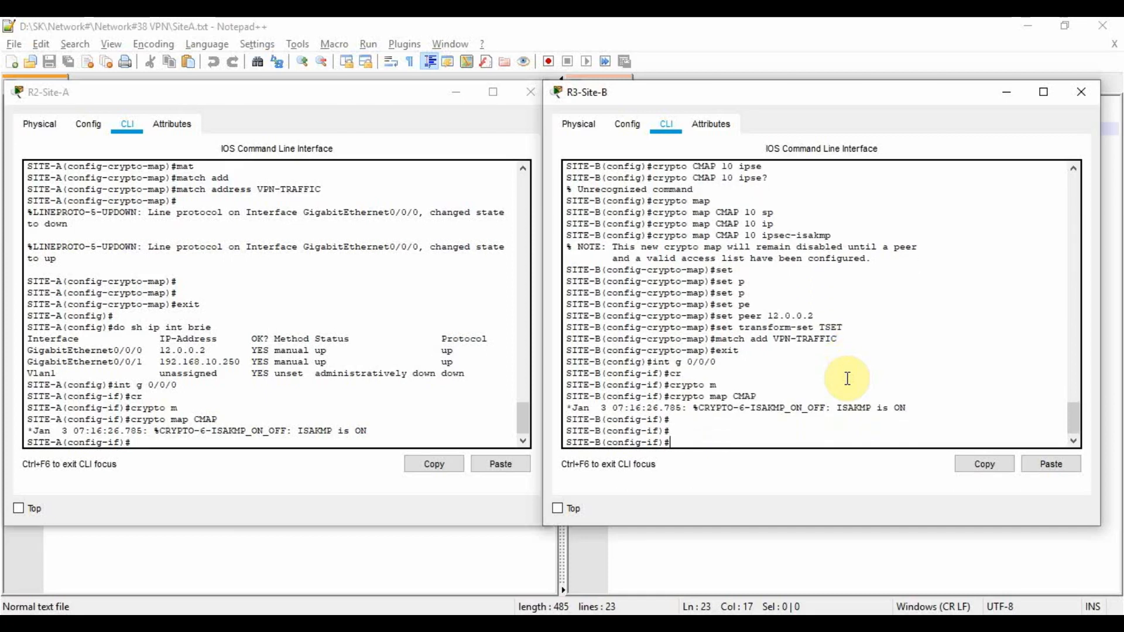
pyautogui.hotkey('ctrl', 'z')
pyautogui.press('Return')
pyautogui.press('Return')
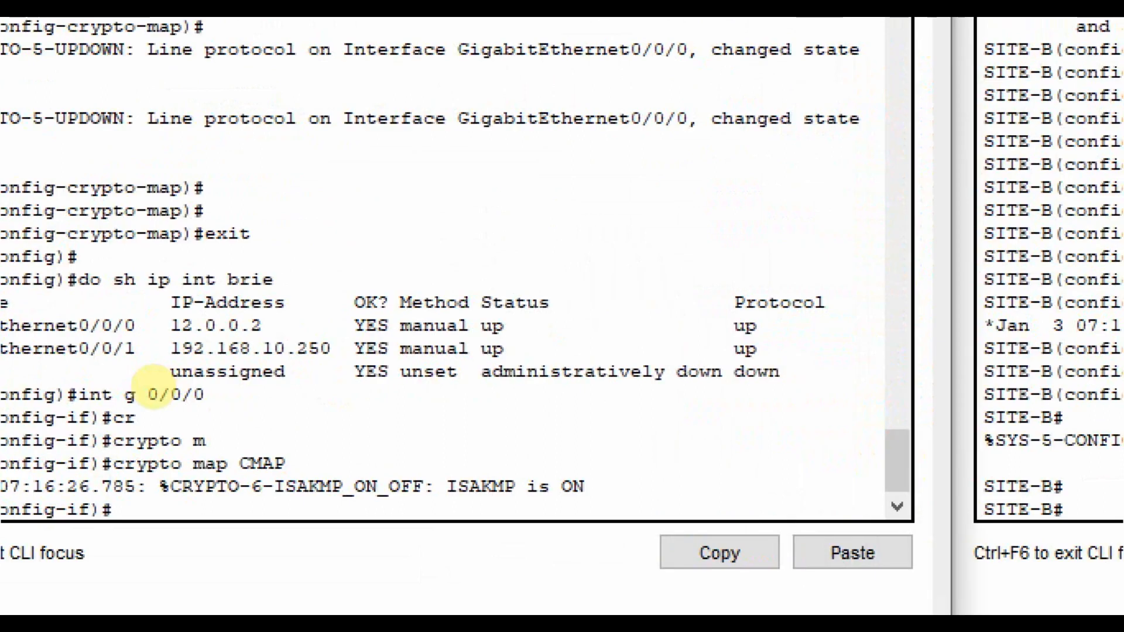
pyautogui.moveTo(108, 476); pyautogui.dragTo(215, 478)
pyautogui.moveTo(79, 407); pyautogui.dragTo(201, 412)
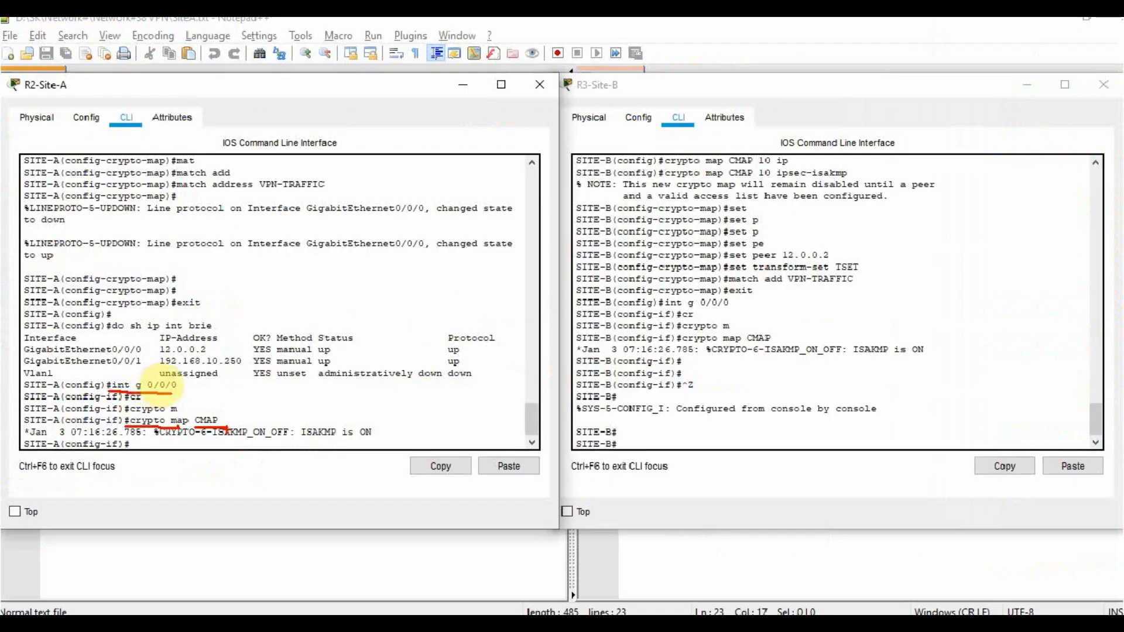
# Step: Return R2-Site-A from interface configuration to privileged EXEC mode
pyautogui.hotkey('ctrl', 'z')
pyautogui.press('Return')
pyautogui.press('Return')
pyautogui.press('Return')
pyautogui.press('Return')
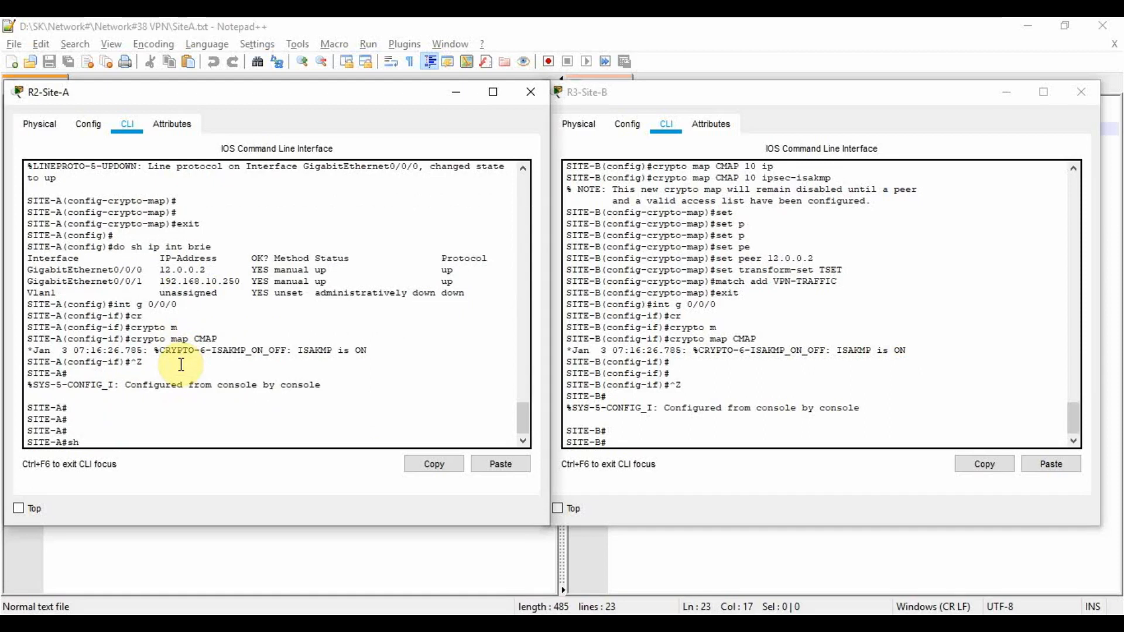
# Step: Display the ISAKMP security associations on R2-Site-A with show crypto isakmp sa
pyautogui.write('sh cr')
pyautogui.press('Tab')
pyautogui.write('is')
pyautogui.press('Tab')
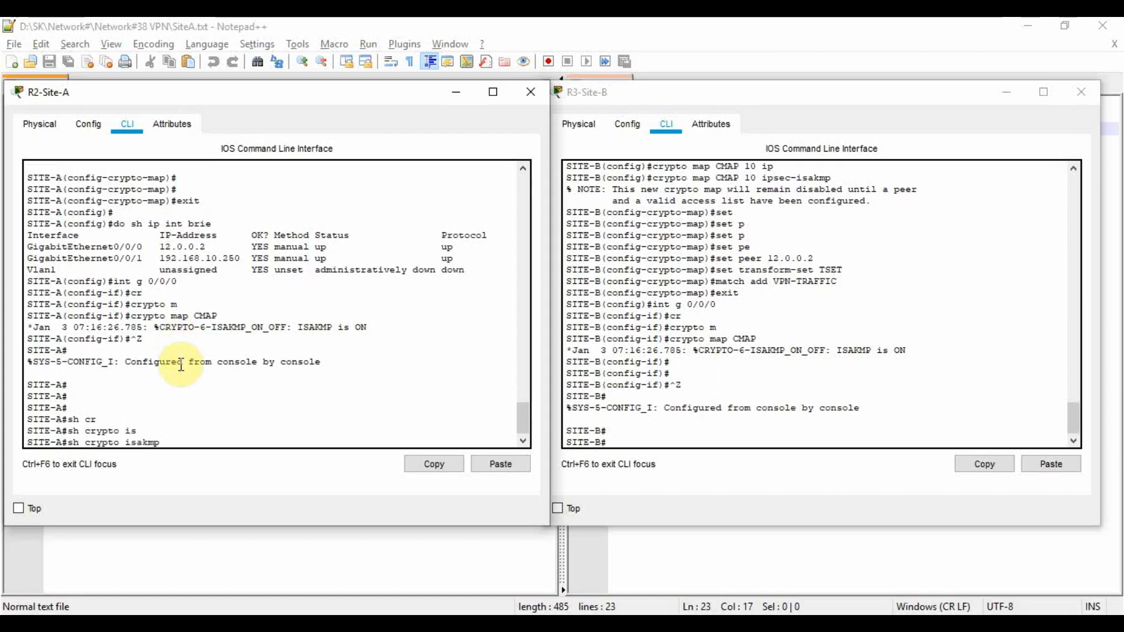
pyautogui.press('Return')
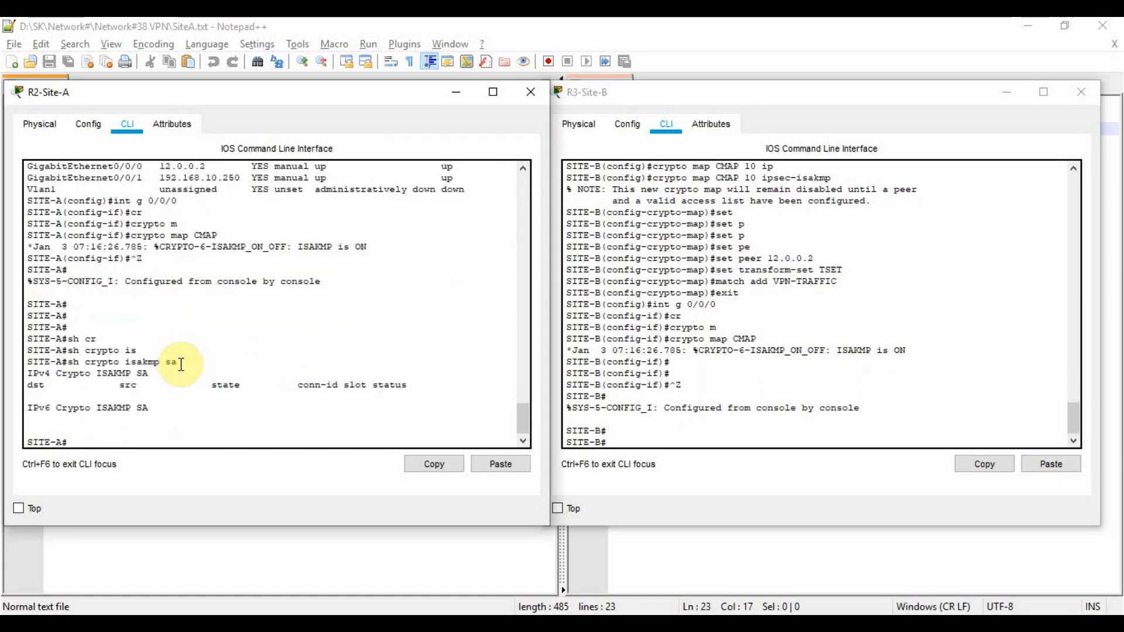
# Step: Display the ISAKMP security associations on R3-Site-B with show crypto isakmp sa
pyautogui.click(785, 379)
pyautogui.write('sh')
pyautogui.press('Tab')
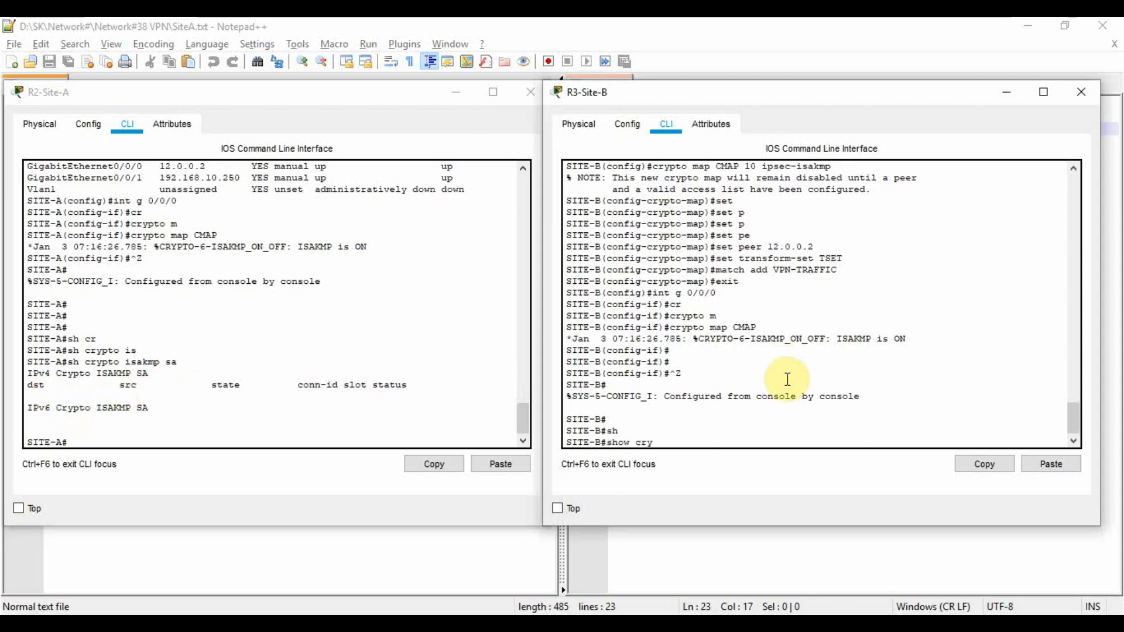
pyautogui.write('cry')
pyautogui.press('Tab')
pyautogui.write('is')
pyautogui.press('Tab')
pyautogui.write('sa')
pyautogui.press('Return')
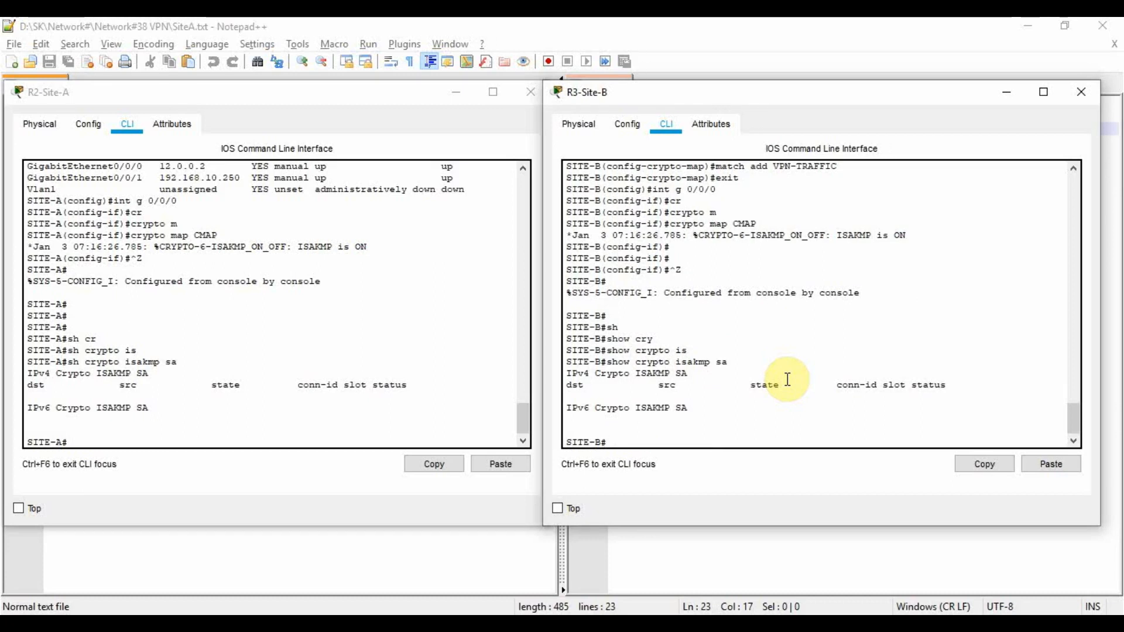
# Step: Display the IPsec security associations on R2-Site-A with show crypto ipsec sa
pyautogui.click(181, 348)
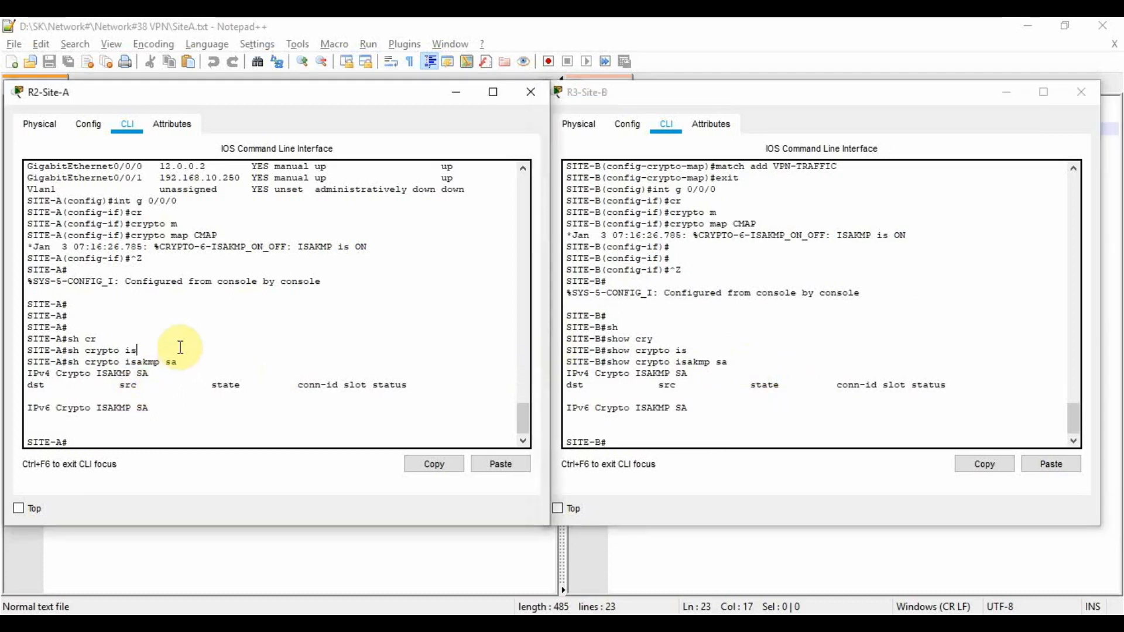
pyautogui.write('cry')
pyautogui.press('Tab')
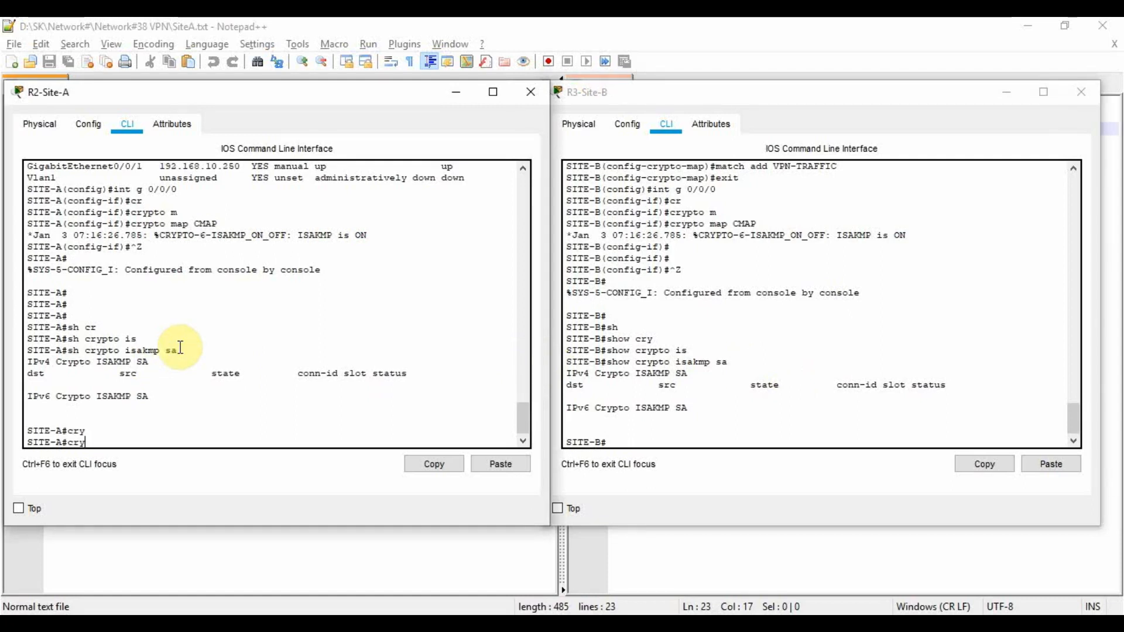
pyautogui.write('p')
pyautogui.press('Tab')
pyautogui.press('BackSpace')
pyautogui.write('show cry')
pyautogui.press('Tab')
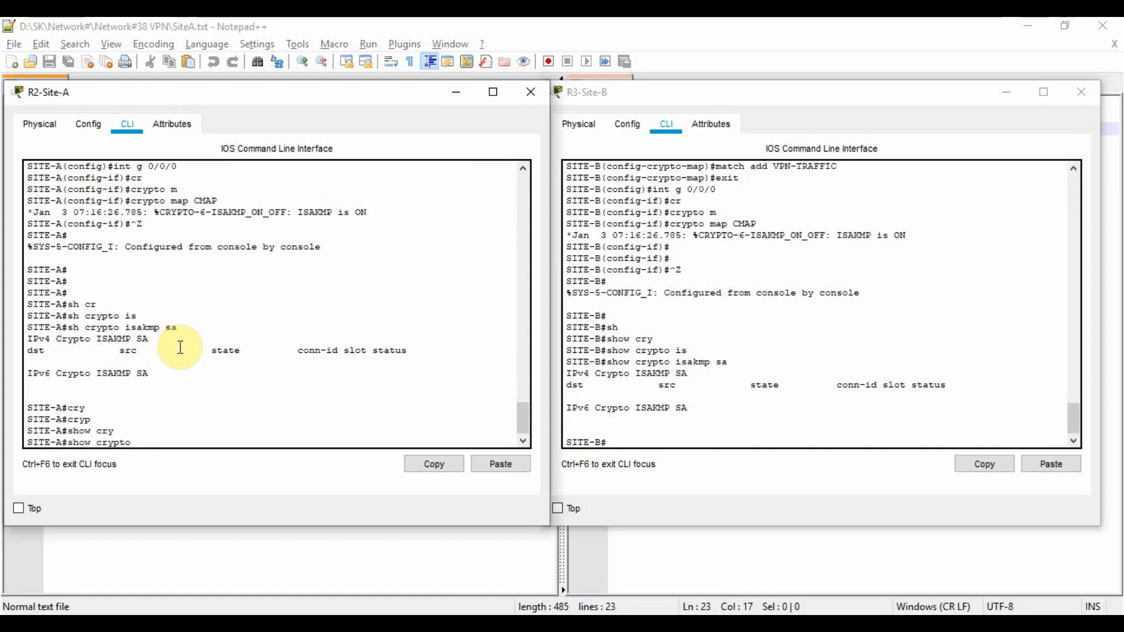
pyautogui.write('ip')
pyautogui.press('Tab')
pyautogui.write('sa')
pyautogui.press('Tab')
pyautogui.press('Return')
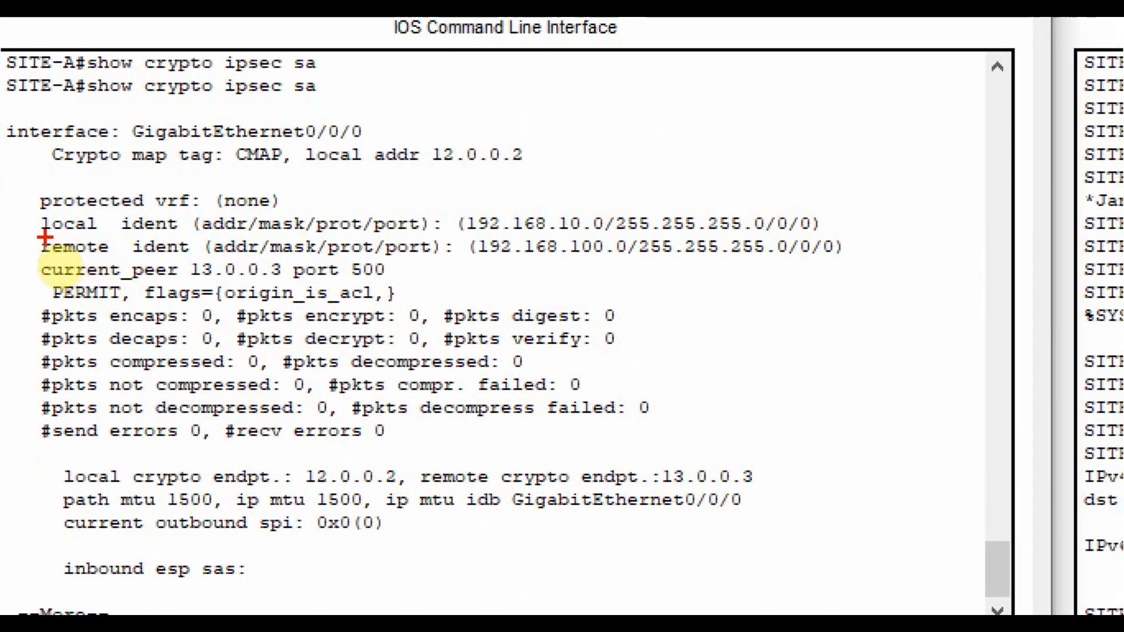
pyautogui.moveTo(33, 237); pyautogui.dragTo(106, 240)
pyautogui.moveTo(447, 233); pyautogui.dragTo(556, 237)
pyautogui.moveTo(34, 257); pyautogui.dragTo(128, 258)
pyautogui.moveTo(477, 260); pyautogui.dragTo(634, 267)
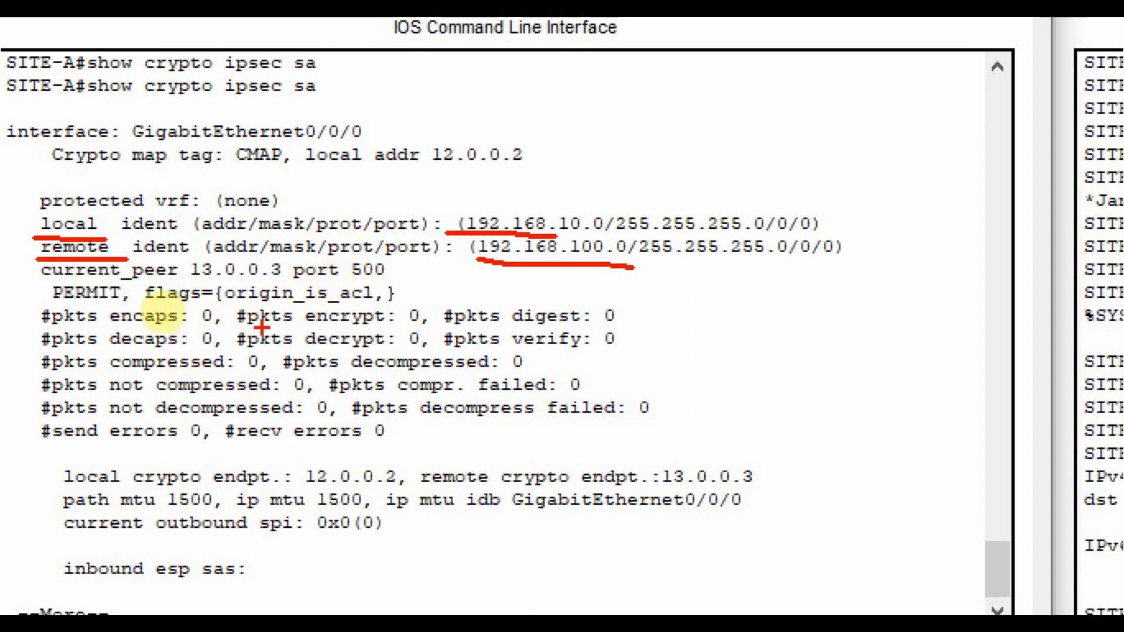
pyautogui.moveTo(44, 328); pyautogui.dragTo(176, 326)
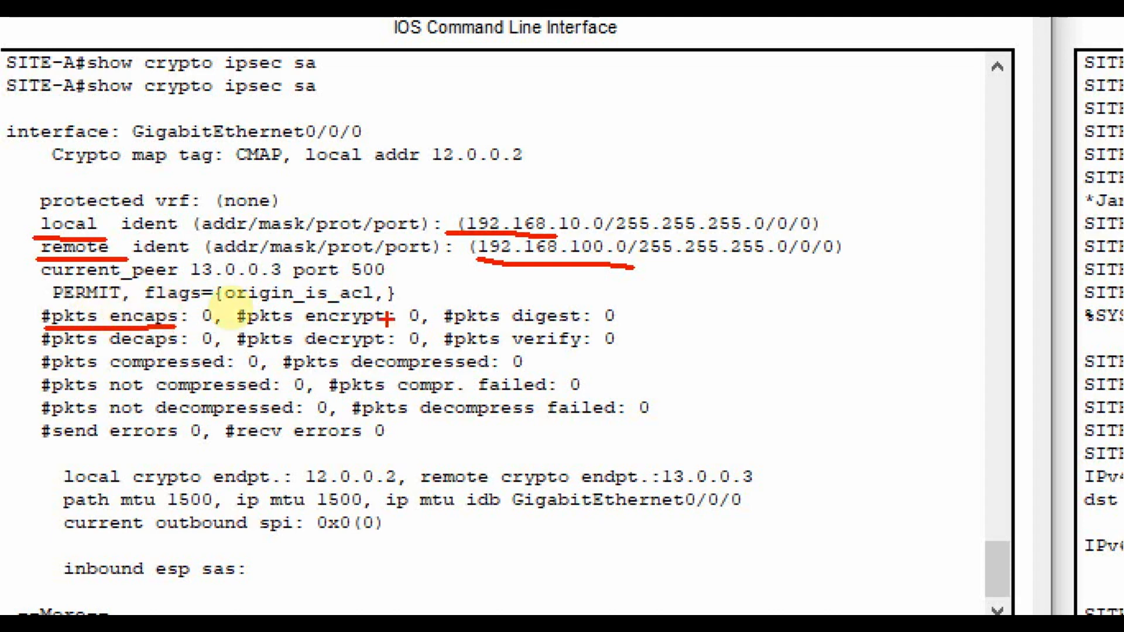
# Step: Page through the remaining IPsec security associations on R2-Site-A, and redisplay its ISAKMP associations with sh crypto isakmp sa
pyautogui.moveTo(282, 329); pyautogui.dragTo(377, 328)
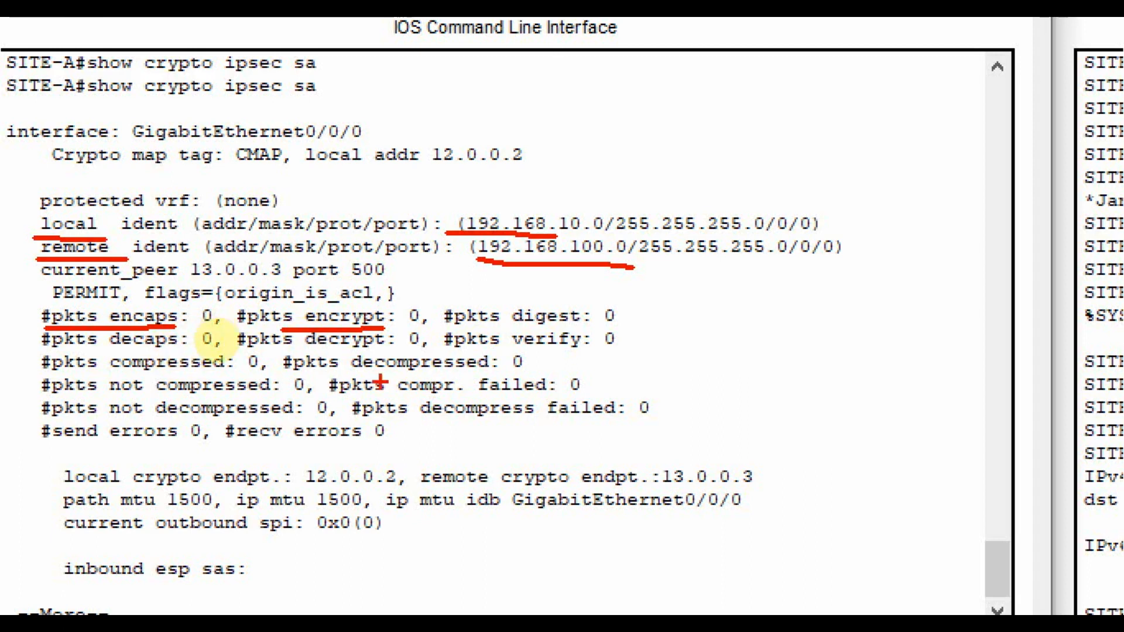
pyautogui.moveTo(48, 493); pyautogui.dragTo(275, 484)
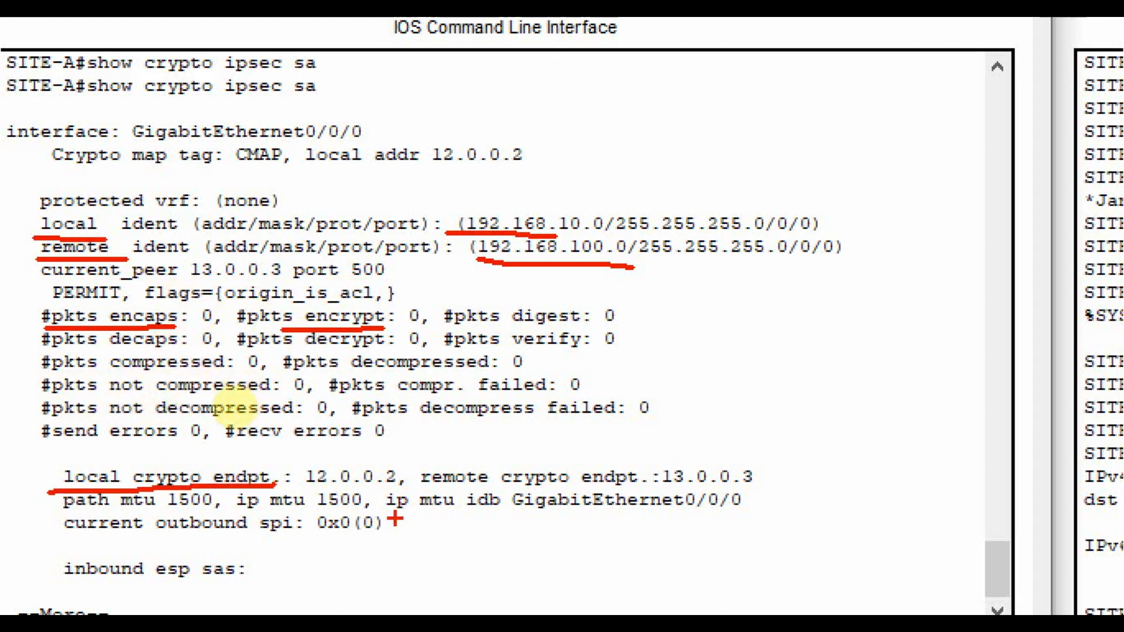
pyautogui.moveTo(424, 489); pyautogui.dragTo(752, 489)
pyautogui.press('Escape')
pyautogui.press('space')
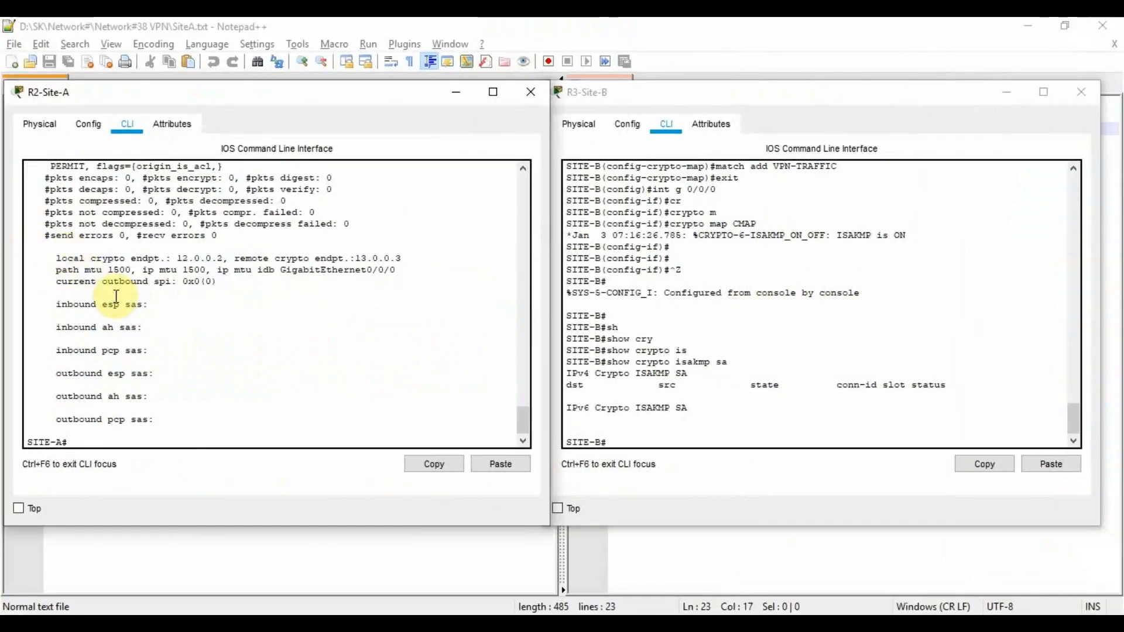
pyautogui.write('sh crypto isakmp sa')
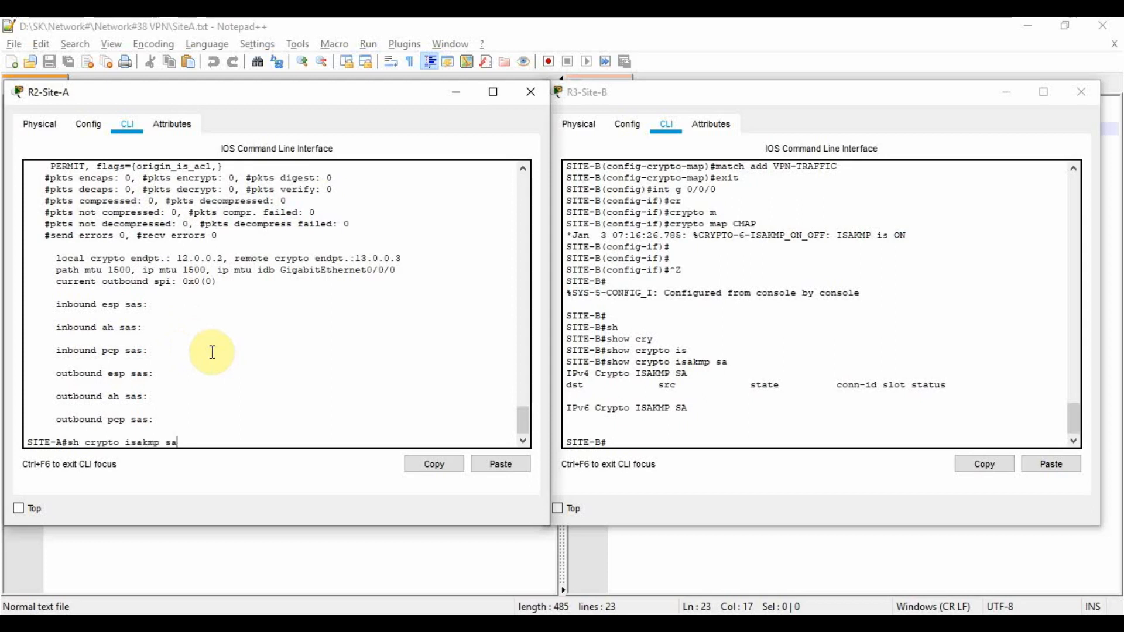
pyautogui.press('Return')
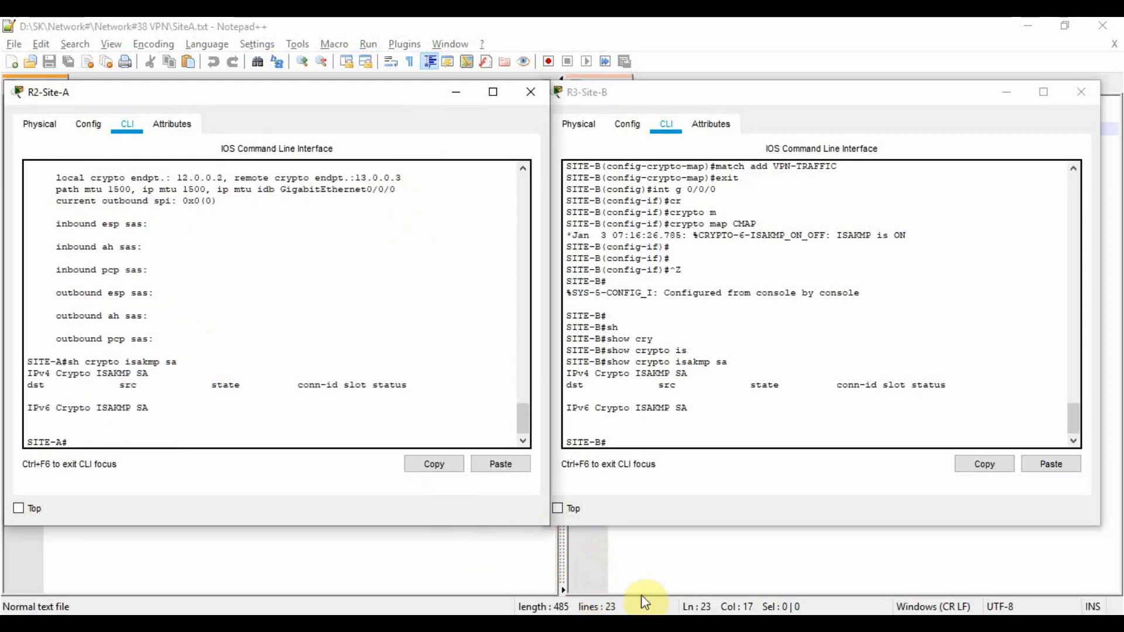
# Step: Switch to the Packet Tracer topology and open the Command Prompt on Server0
pyautogui.moveTo(526, 615)
pyautogui.click(518, 570)
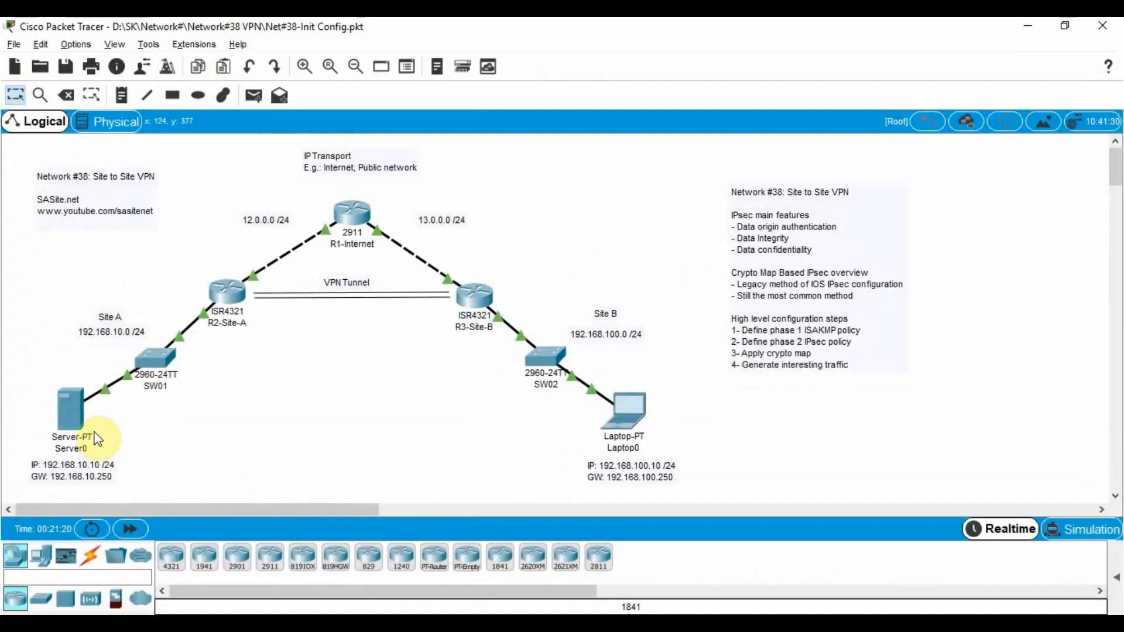
pyautogui.click(71, 410)
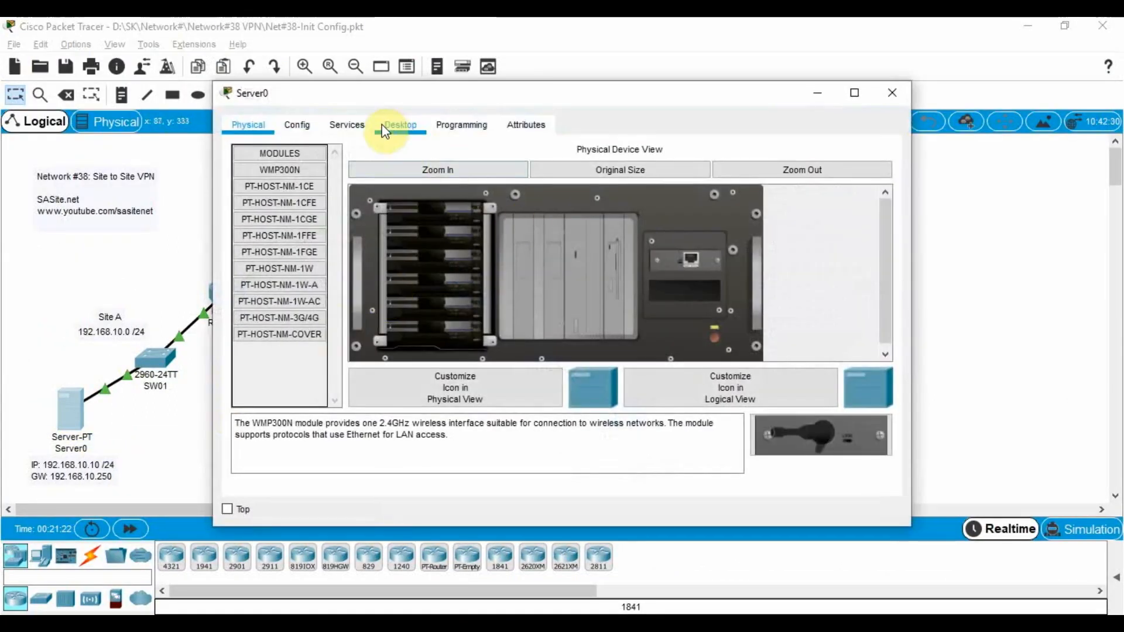
pyautogui.click(384, 124)
pyautogui.click(543, 201)
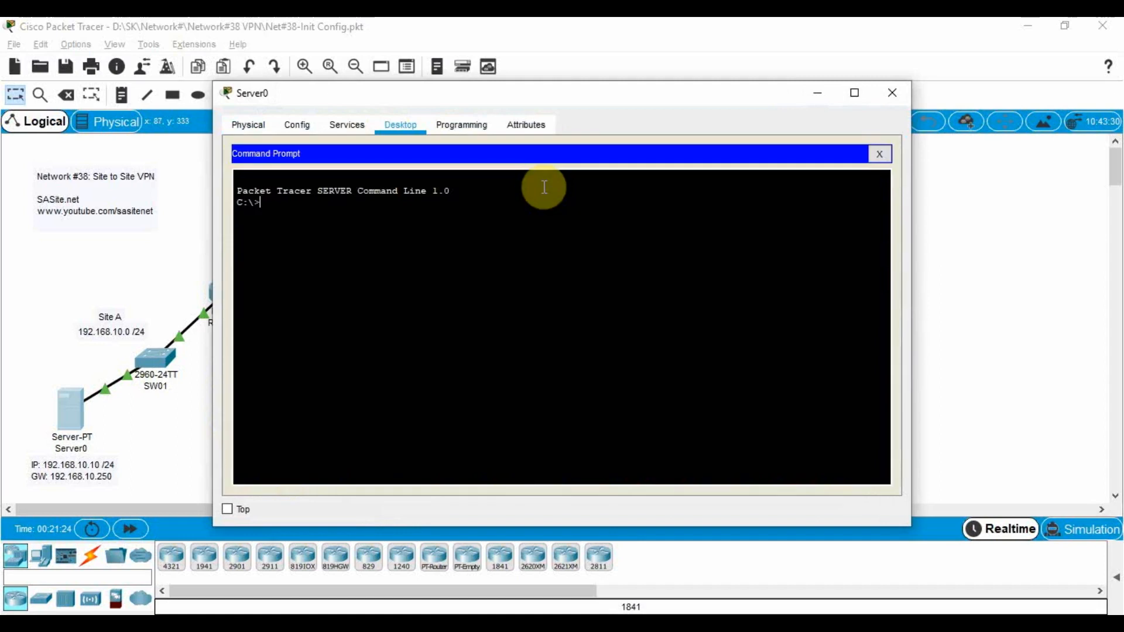
# Step: Ping Laptop0 at 192.168.100.10 from Server0 to generate interesting traffic, and move the Server0 window clear of R2-Site-A
pyautogui.press('Return')
pyautogui.press('Return')
pyautogui.write('ping 192.168.100.10')
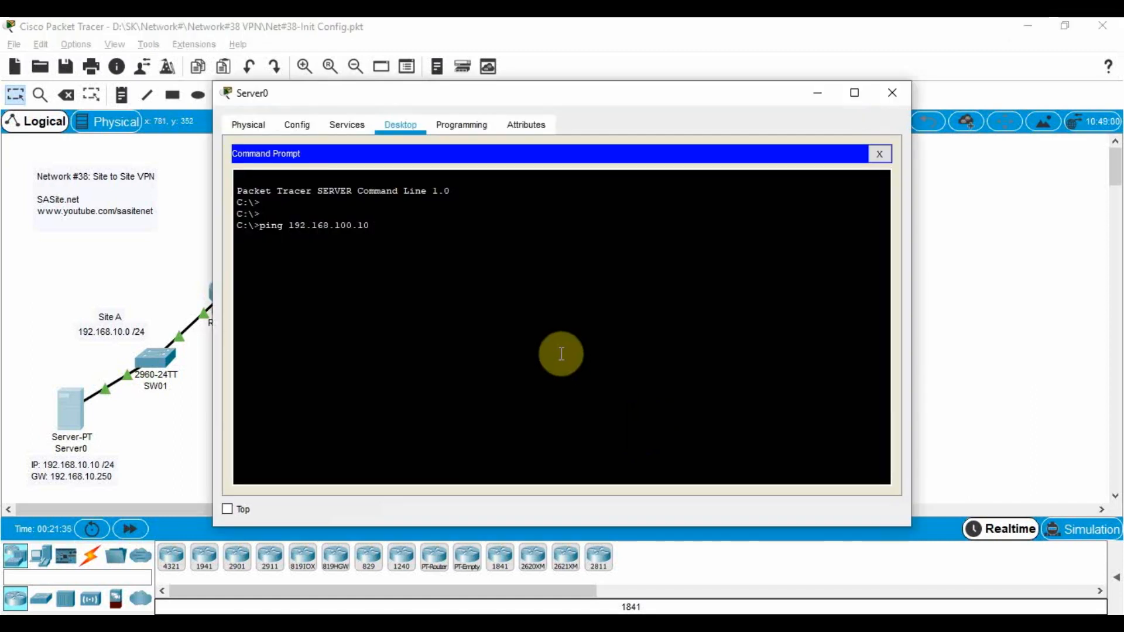
pyautogui.press('Return')
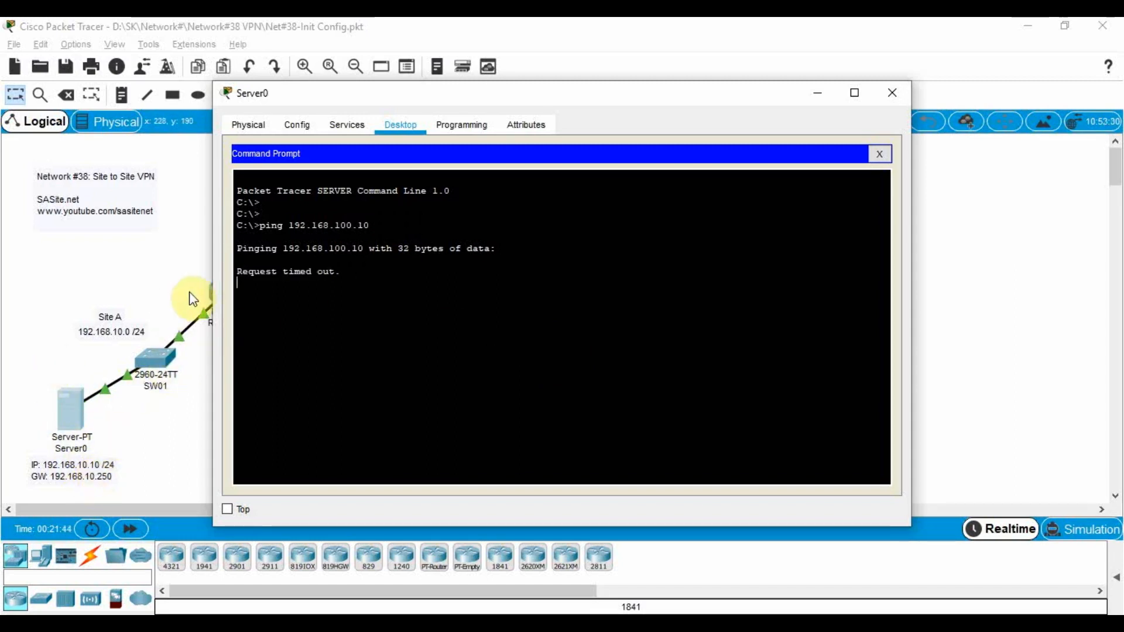
pyautogui.moveTo(449, 95); pyautogui.dragTo(582, 91)
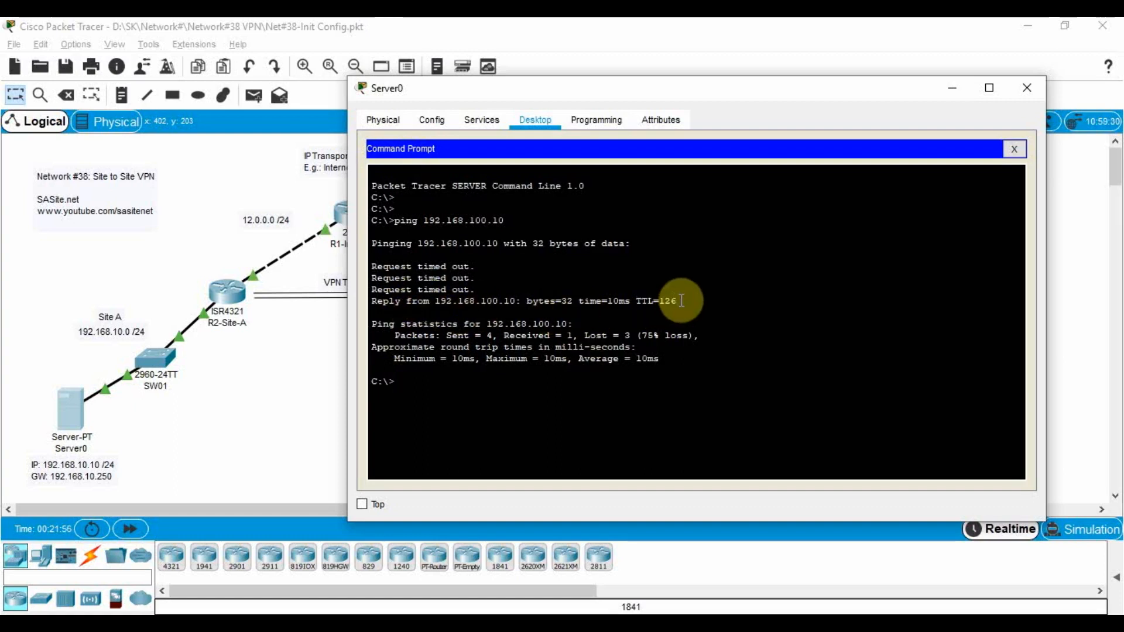
# Step: Repeat the ping to 192.168.100.10 from Server0 two more times
pyautogui.moveTo(679, 300); pyautogui.dragTo(372, 302)
pyautogui.click(749, 310)
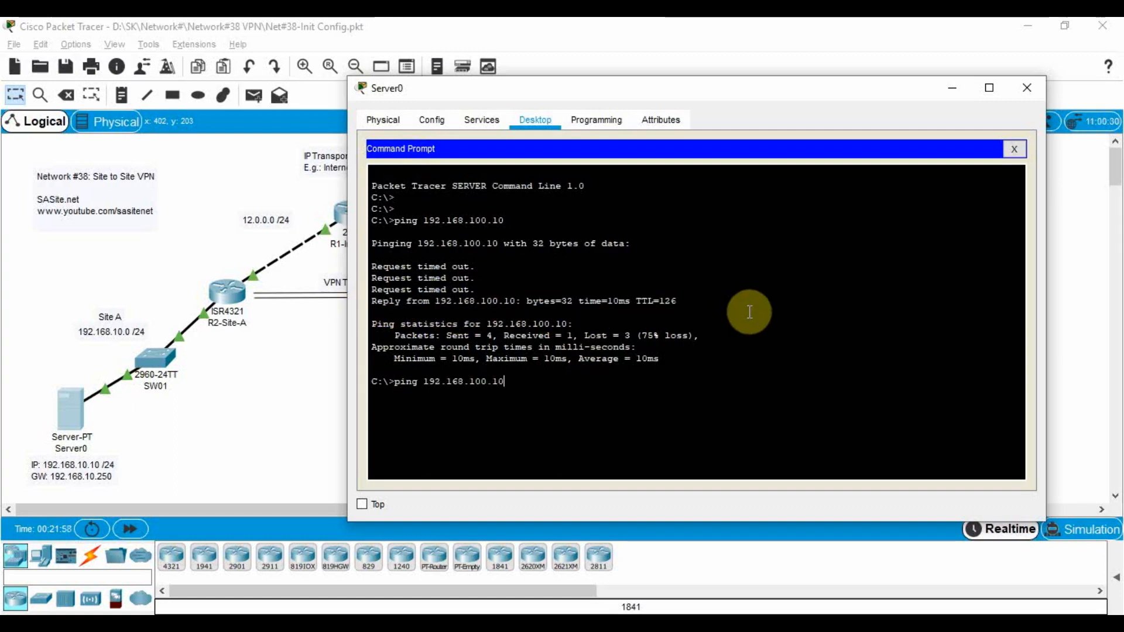
pyautogui.press('Return')
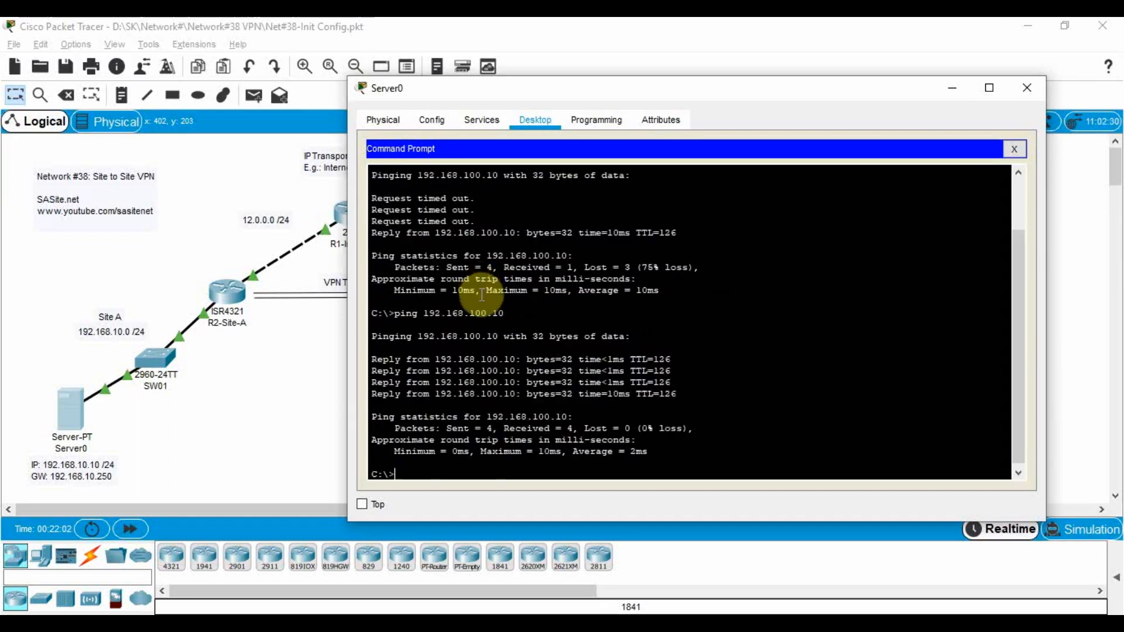
pyautogui.press('Up')
pyautogui.press('Return')
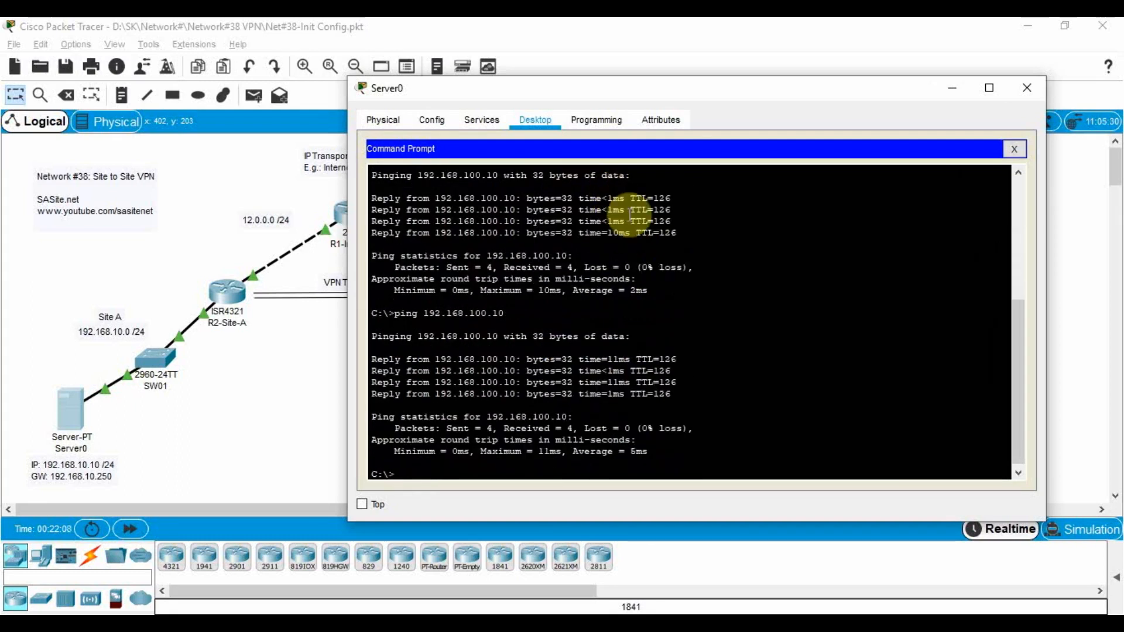
# Step: Display the ISAKMP security associations on R2-Site-A with sh crypto isakmp sa and check the destination, source and state
pyautogui.click(226, 293)
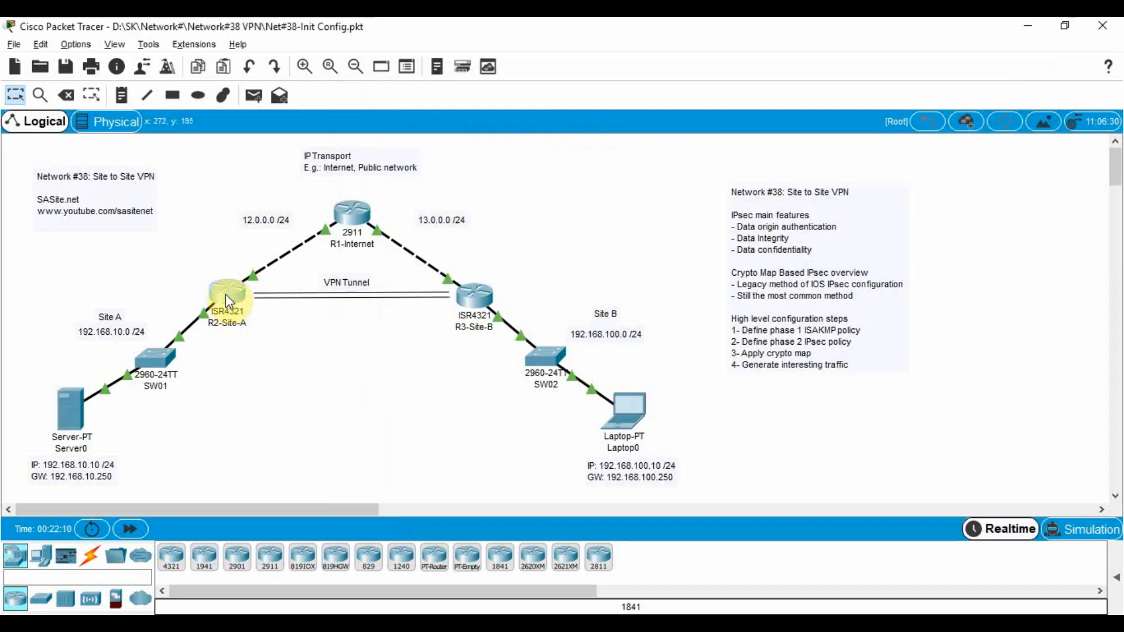
pyautogui.press('Up')
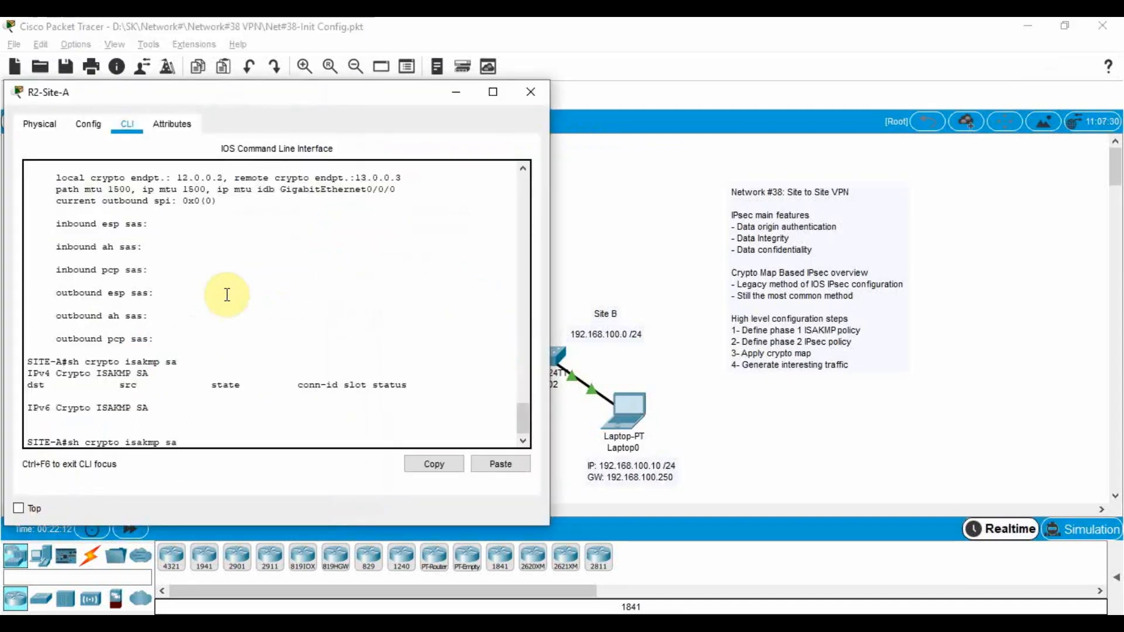
pyautogui.press('Return')
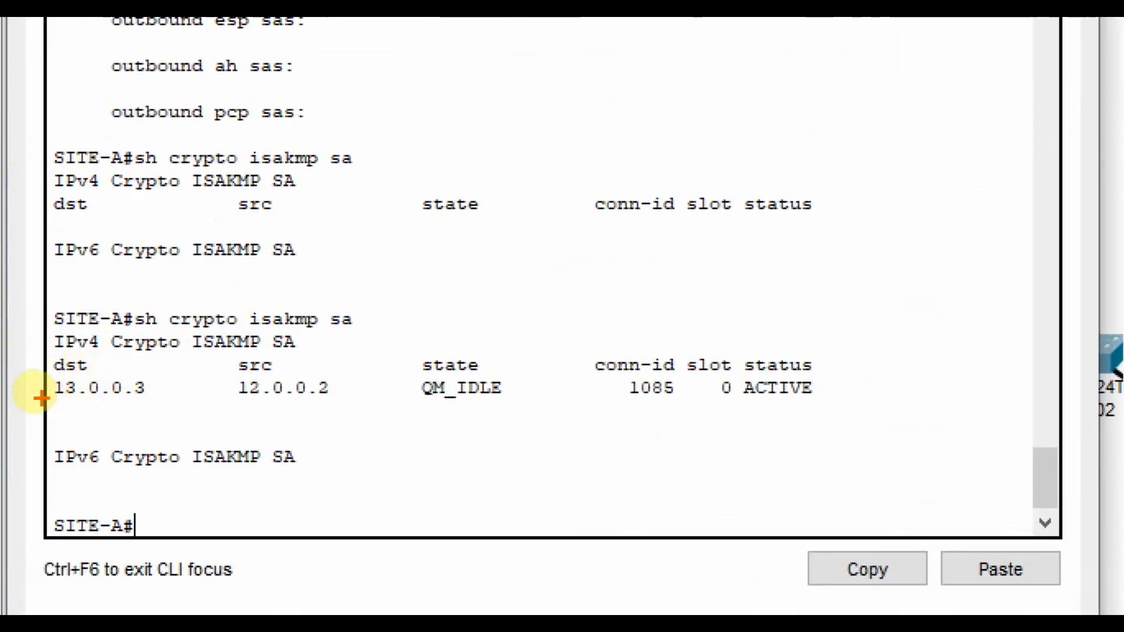
pyautogui.moveTo(50, 403); pyautogui.dragTo(154, 403)
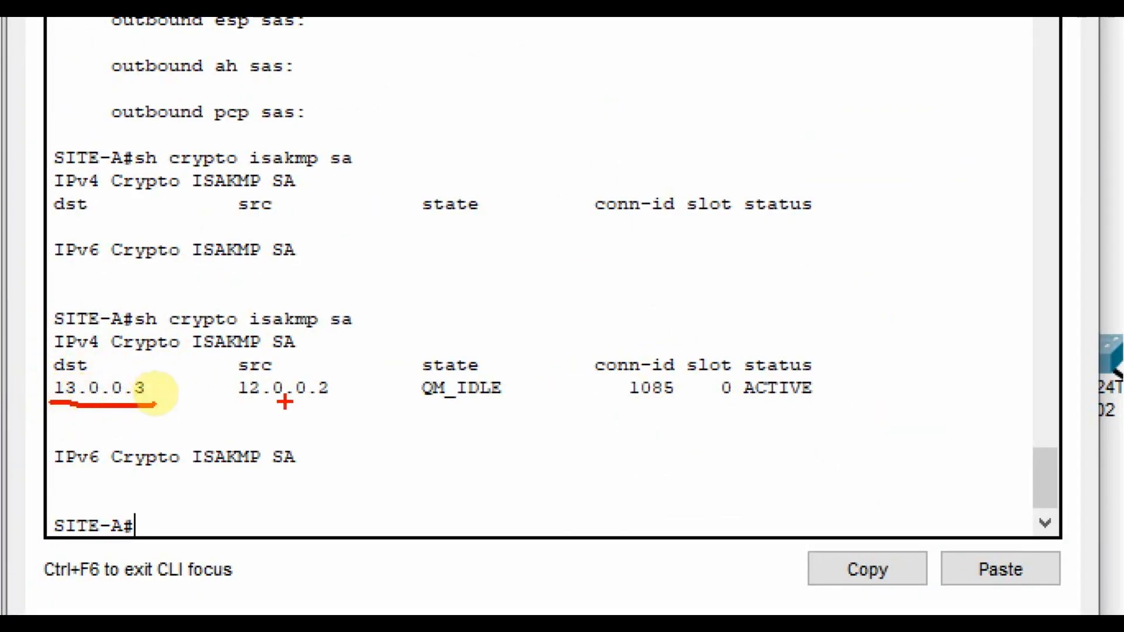
pyautogui.moveTo(235, 404); pyautogui.dragTo(332, 398)
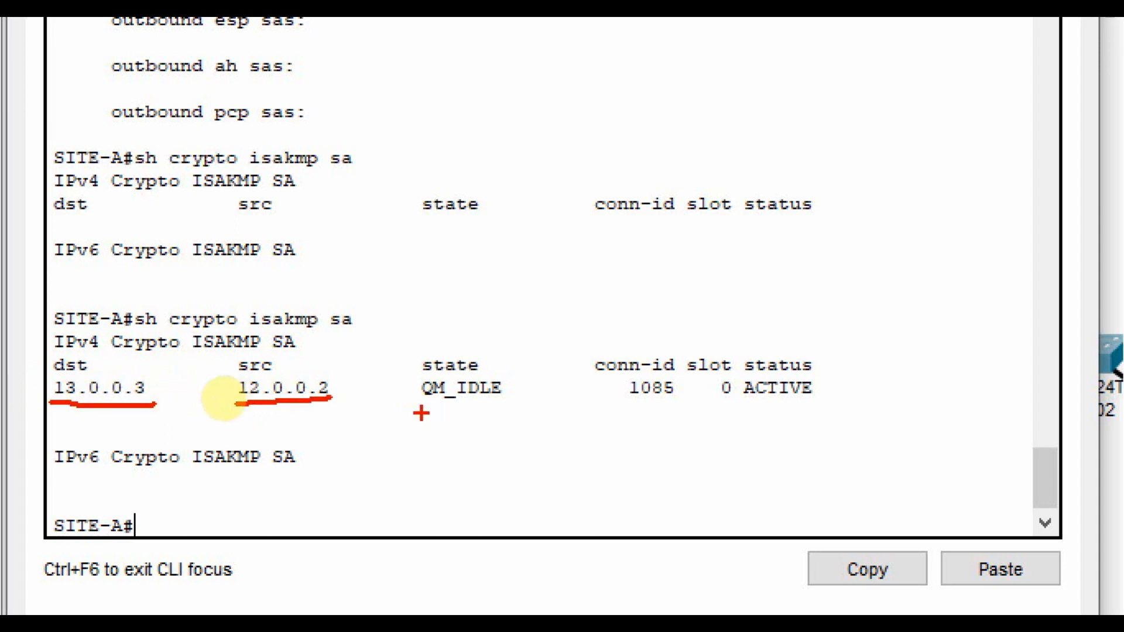
pyautogui.moveTo(417, 408); pyautogui.dragTo(535, 410)
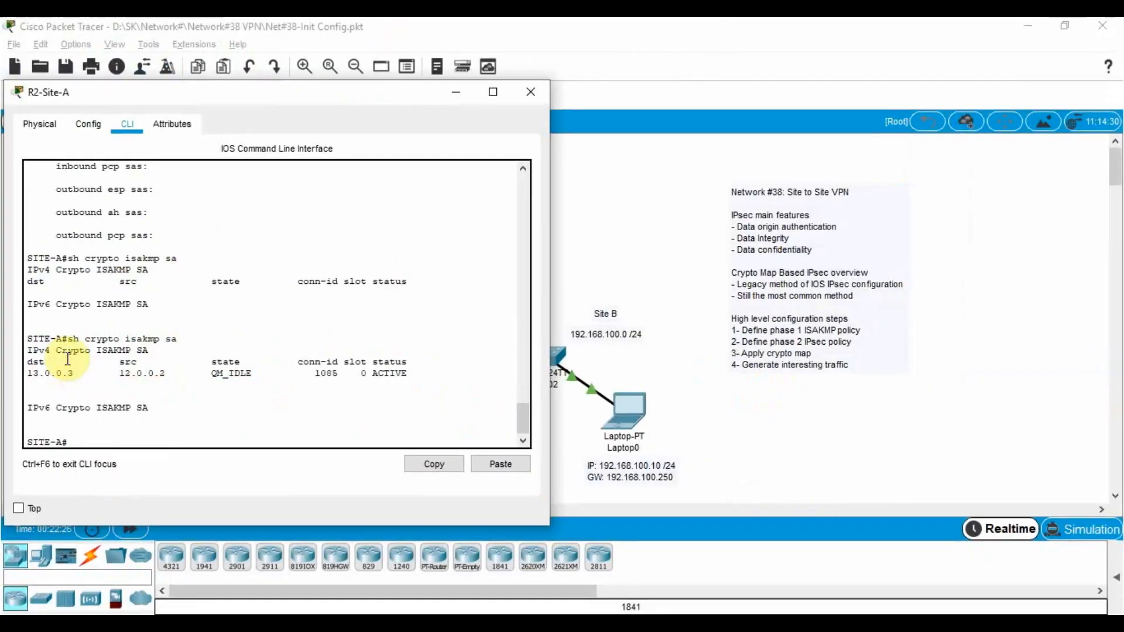
# Step: Run show crypto ipsec sa on R2-Site-A, check the encrypt and decrypt packet counters, and page to the end of the output
pyautogui.write('show crypto ipsec sa')
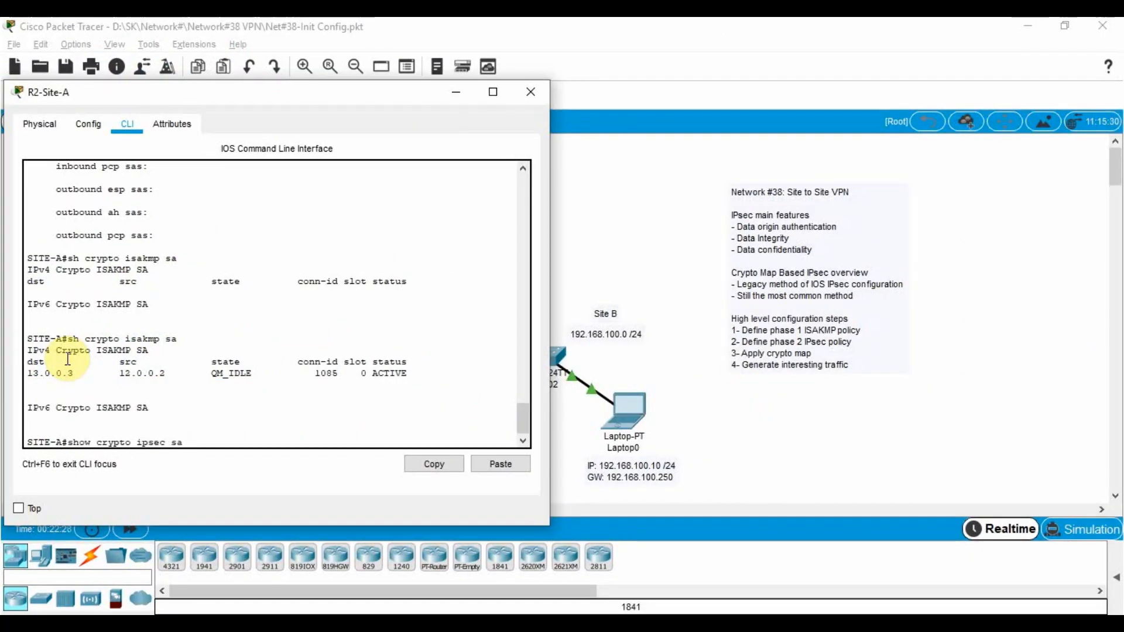
pyautogui.press('Return')
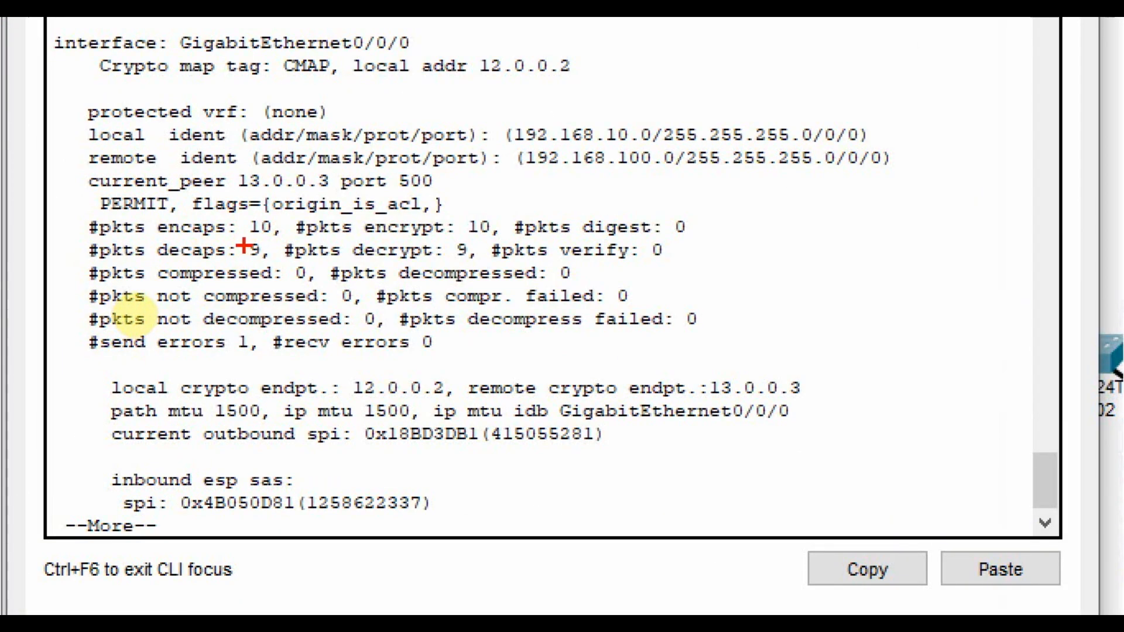
pyautogui.moveTo(237, 239); pyautogui.dragTo(273, 239)
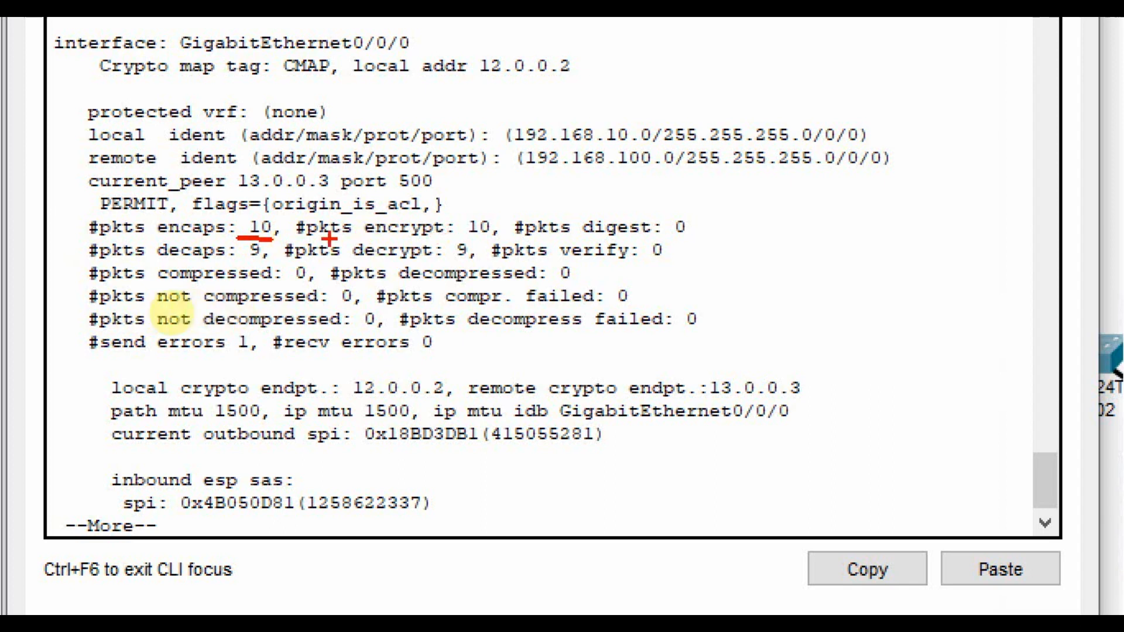
pyautogui.moveTo(344, 239); pyautogui.dragTo(498, 240)
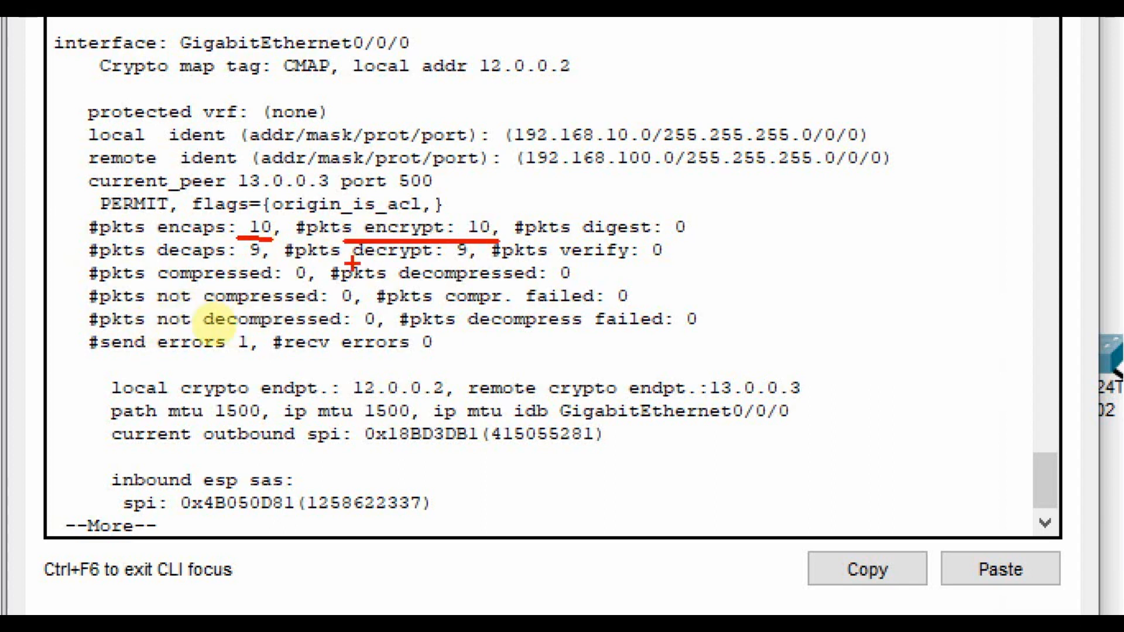
pyautogui.moveTo(346, 262); pyautogui.dragTo(474, 264)
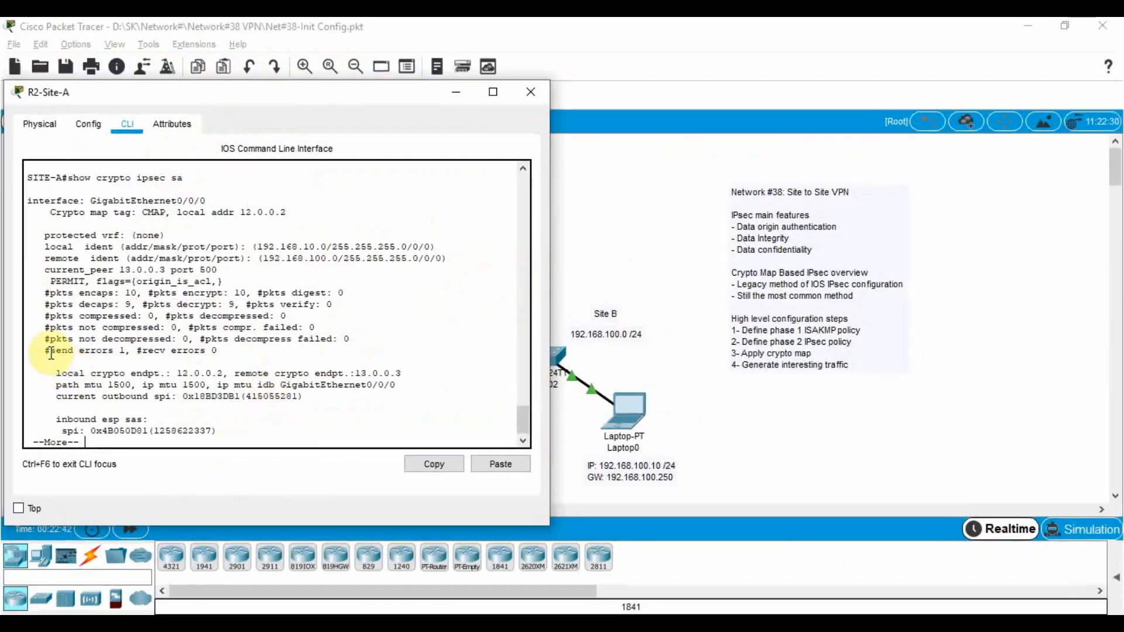
pyautogui.press('space')
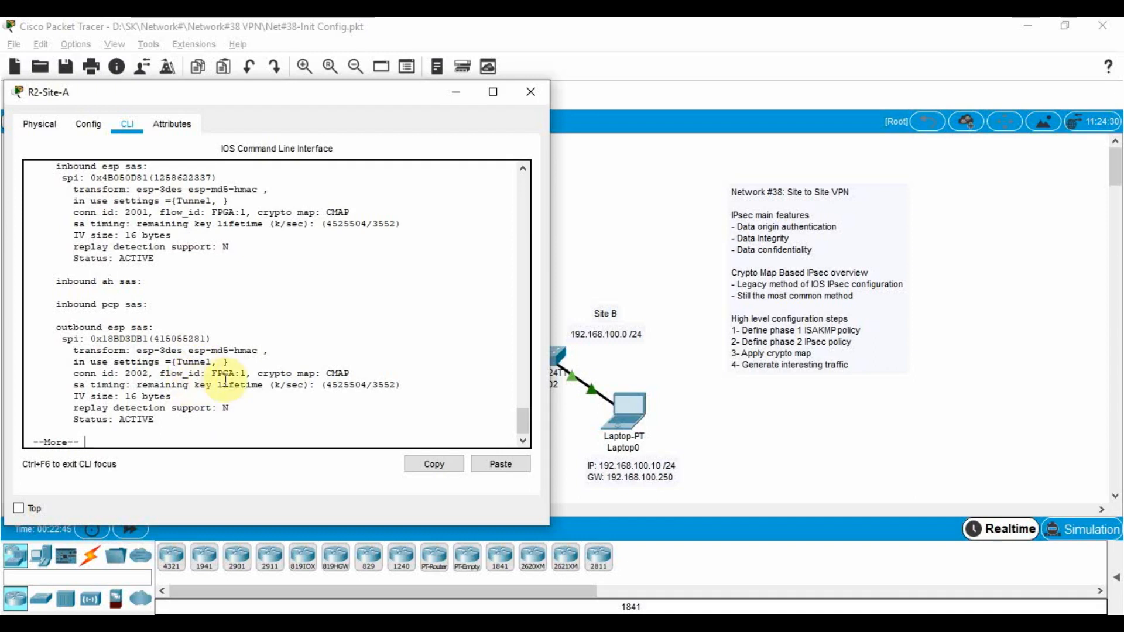
pyautogui.press('space')
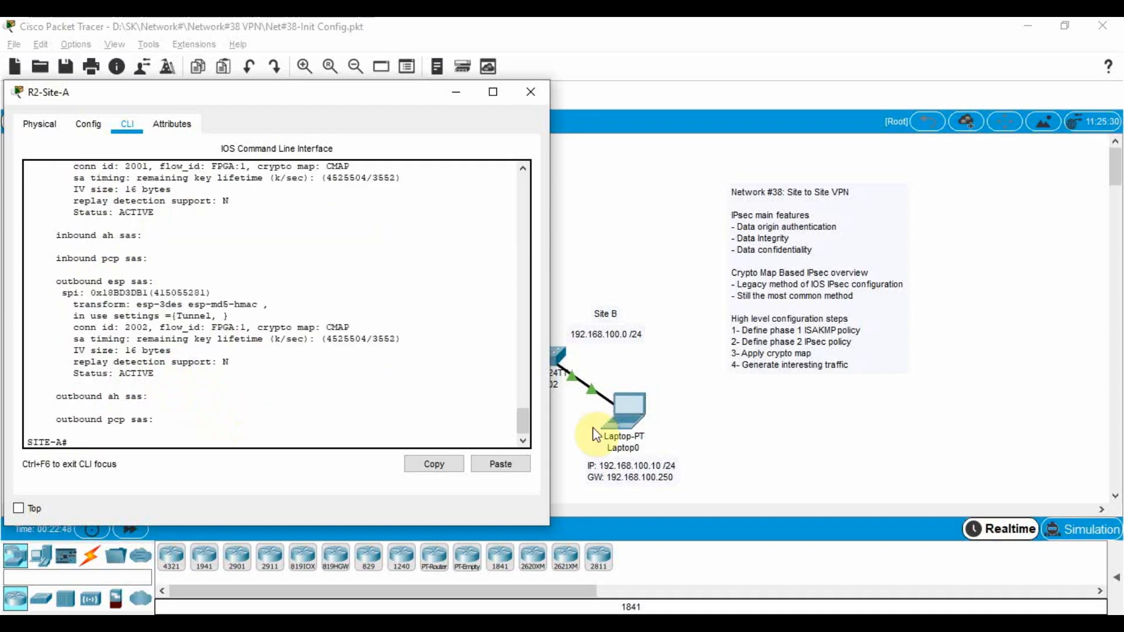
# Step: Open the R3-Site-B console and display its ISAKMP security associations with show crypto isakmp sa
pyautogui.click(667, 368)
pyautogui.click(476, 298)
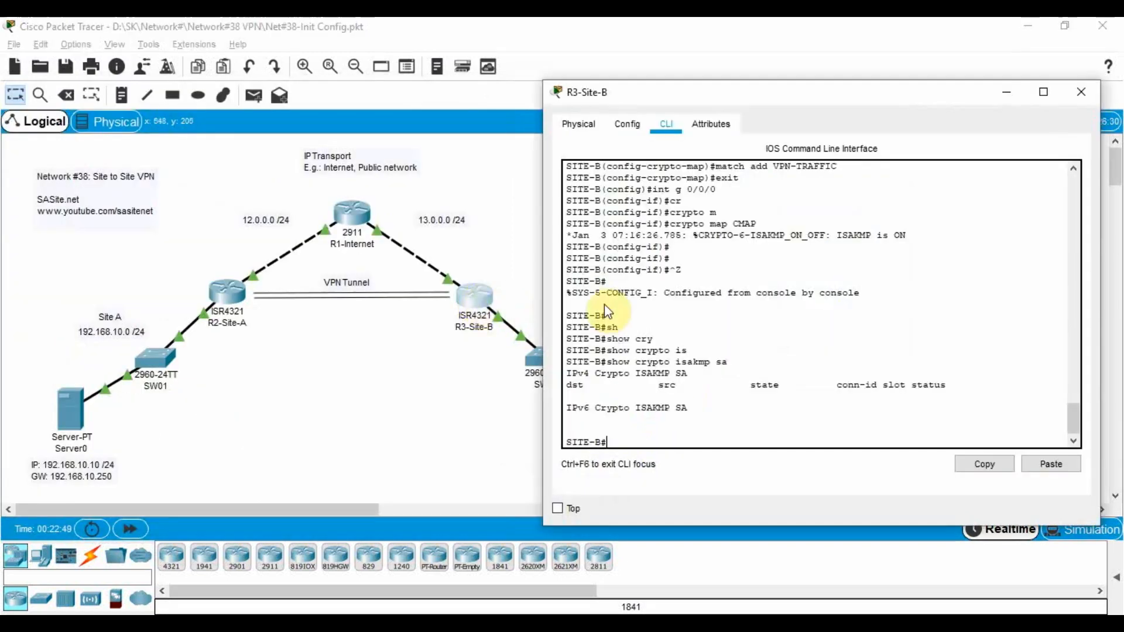
pyautogui.press('Return')
pyautogui.press('Return')
pyautogui.write('conf t')
pyautogui.press('Up')
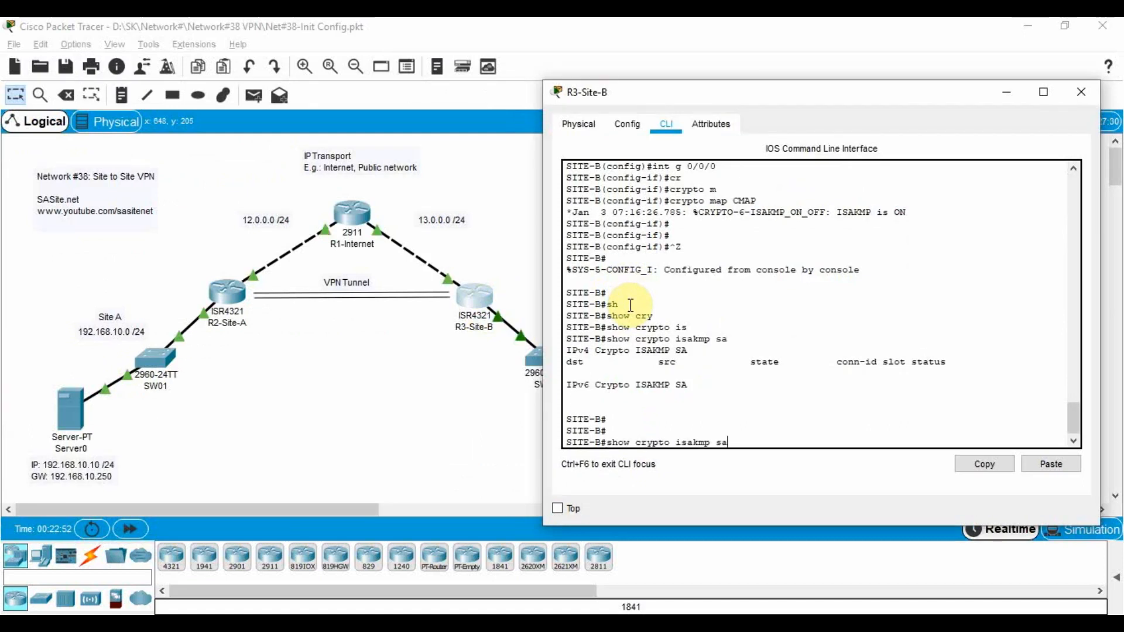
pyautogui.press('Return')
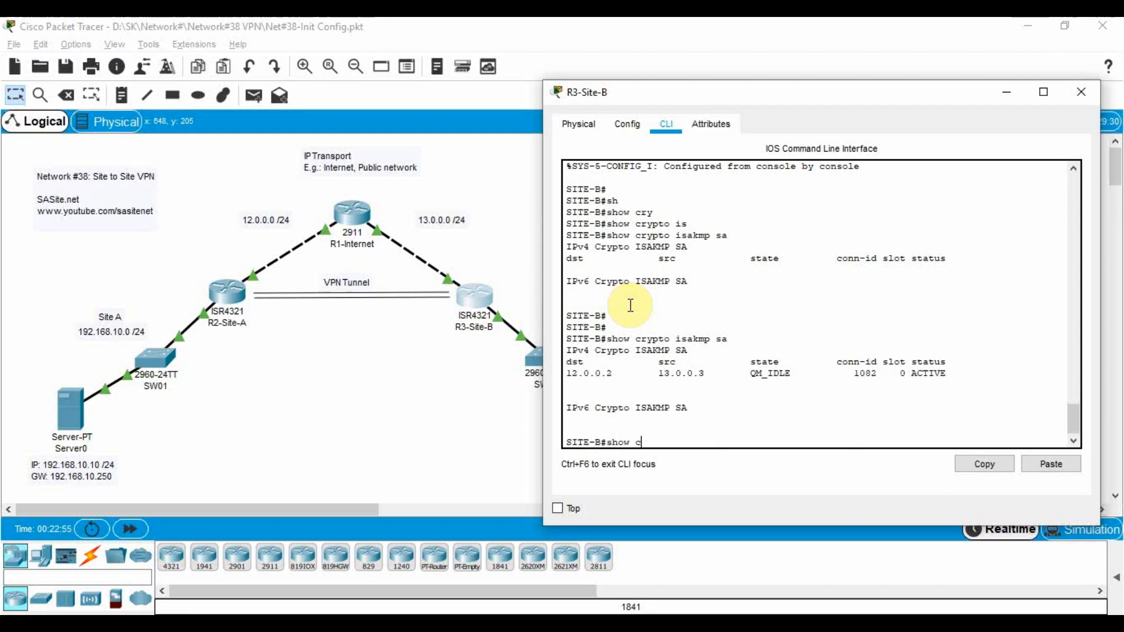
# Step: Display the IPsec security associations on R3-Site-B with show cry ipsec sa and check the packet counters
pyautogui.write('show cry ips')
pyautogui.press('Tab')
pyautogui.write('s')
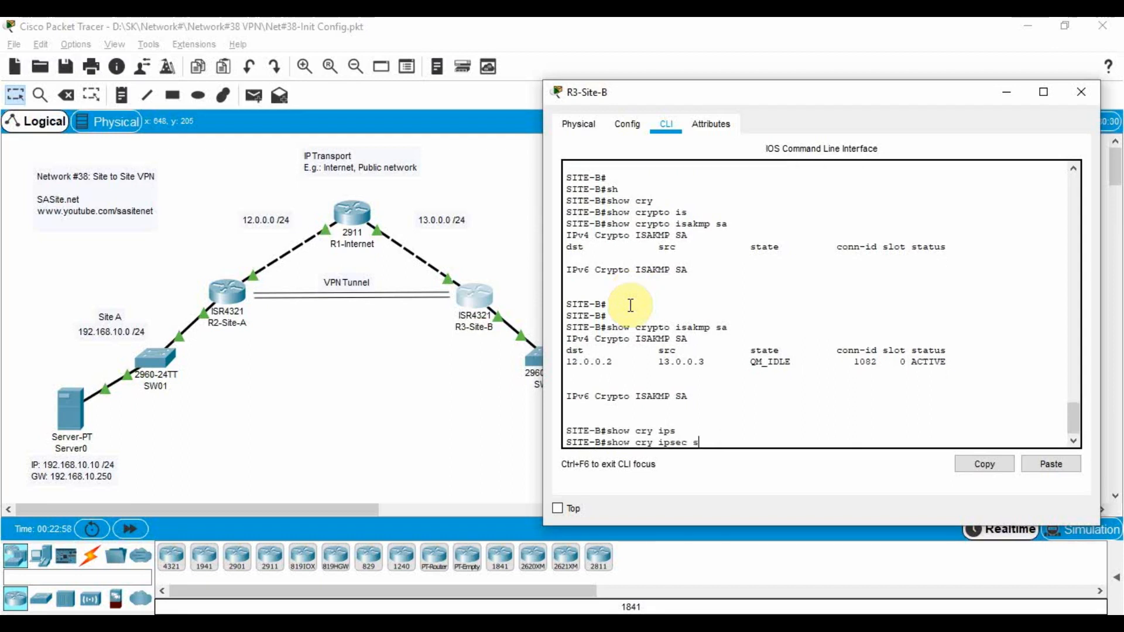
pyautogui.write('a')
pyautogui.press('Return')
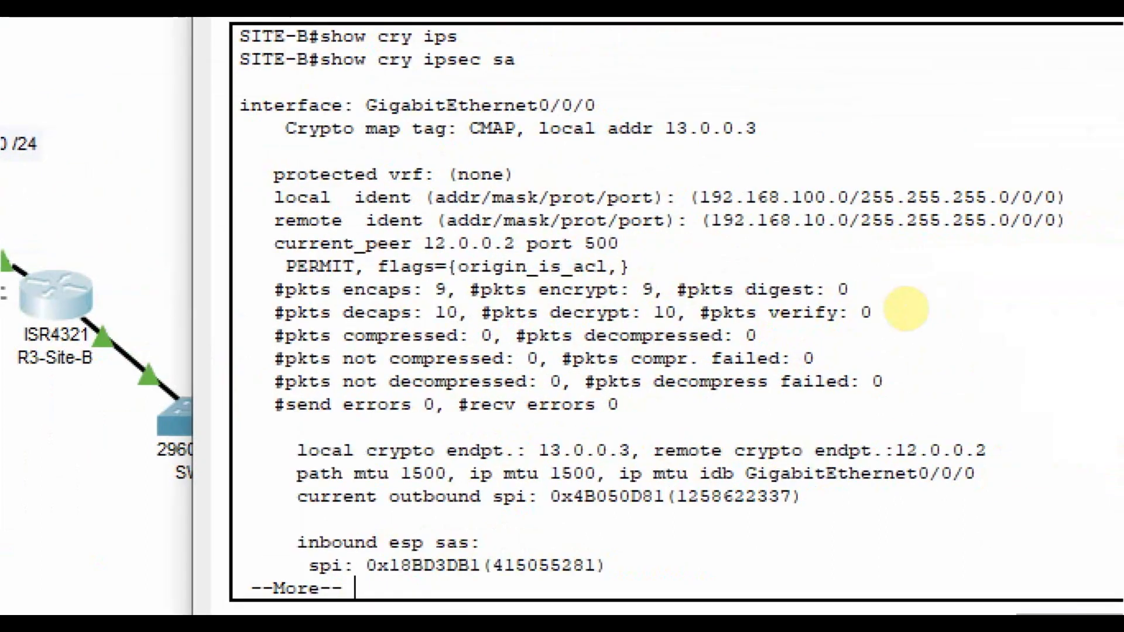
pyautogui.moveTo(509, 296)
pyautogui.mouseDown()
pyautogui.moveTo(534, 292)
pyautogui.moveTo(547, 315)
pyautogui.mouseUp()
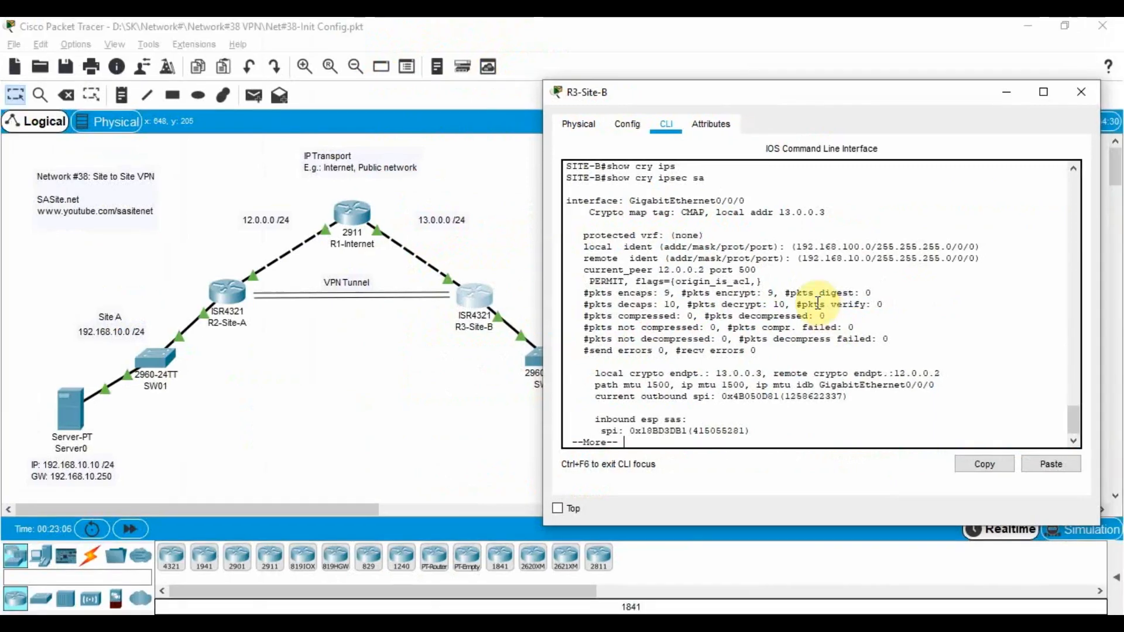
# Step: Generate more interesting traffic by pinging a Site A host in 192.168.10.0 /24 from Laptop0's command prompt
pyautogui.click(414, 423)
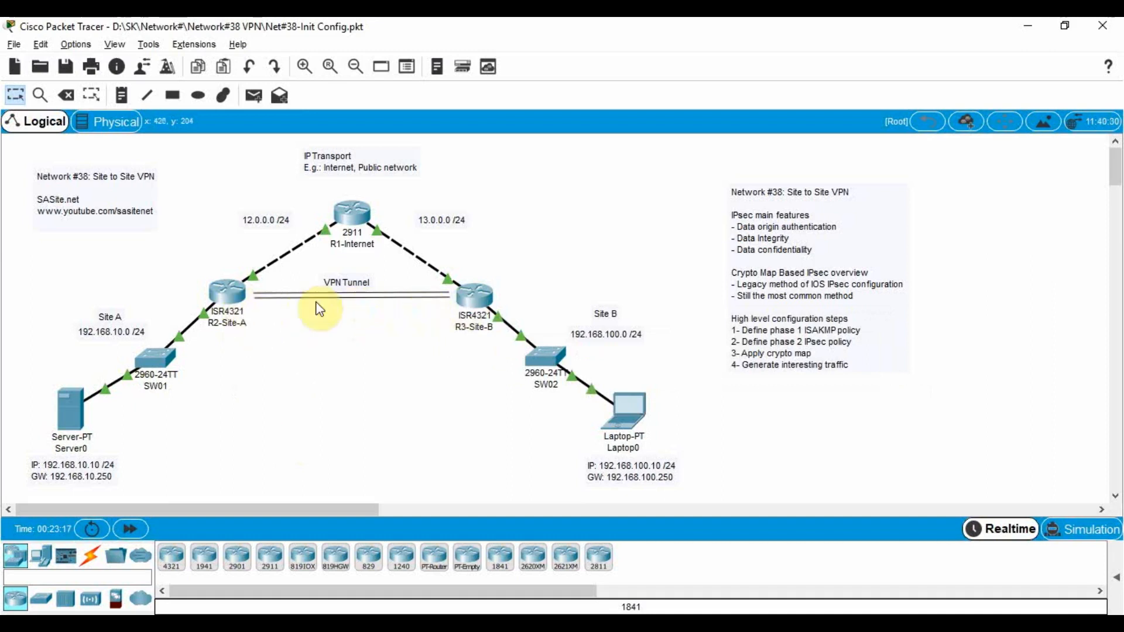
pyautogui.click(609, 408)
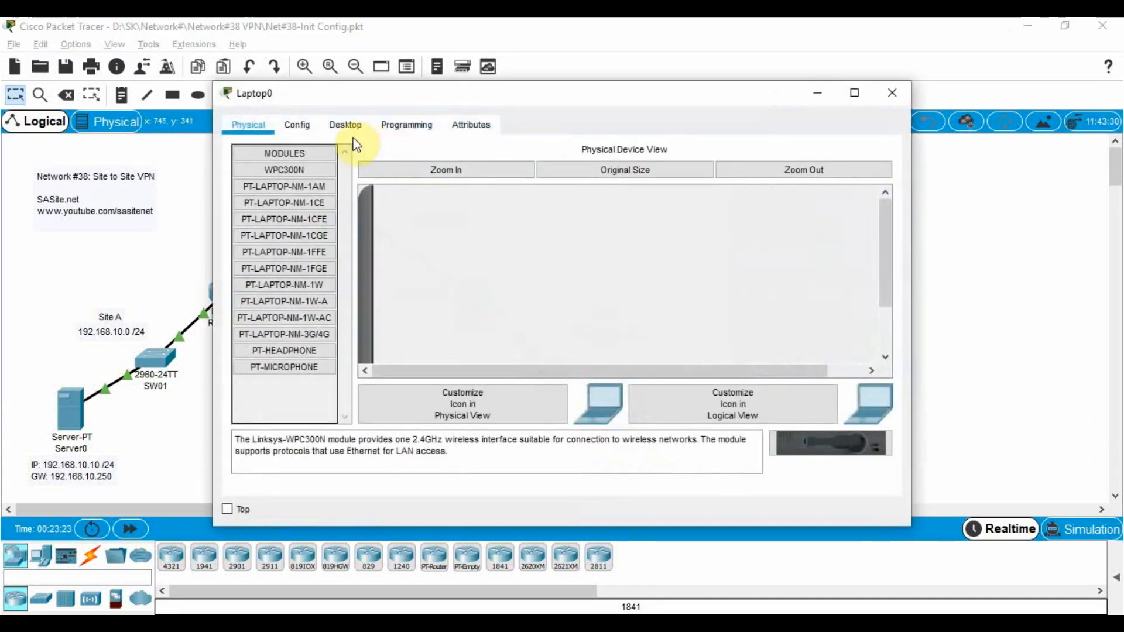
pyautogui.click(333, 127)
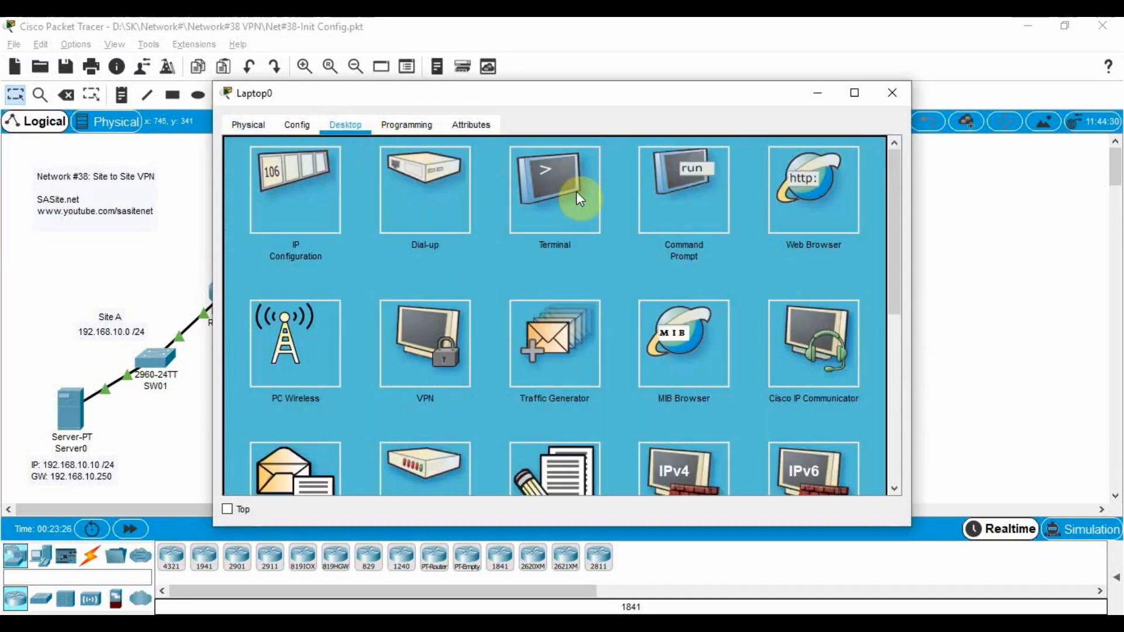
pyautogui.click(660, 178)
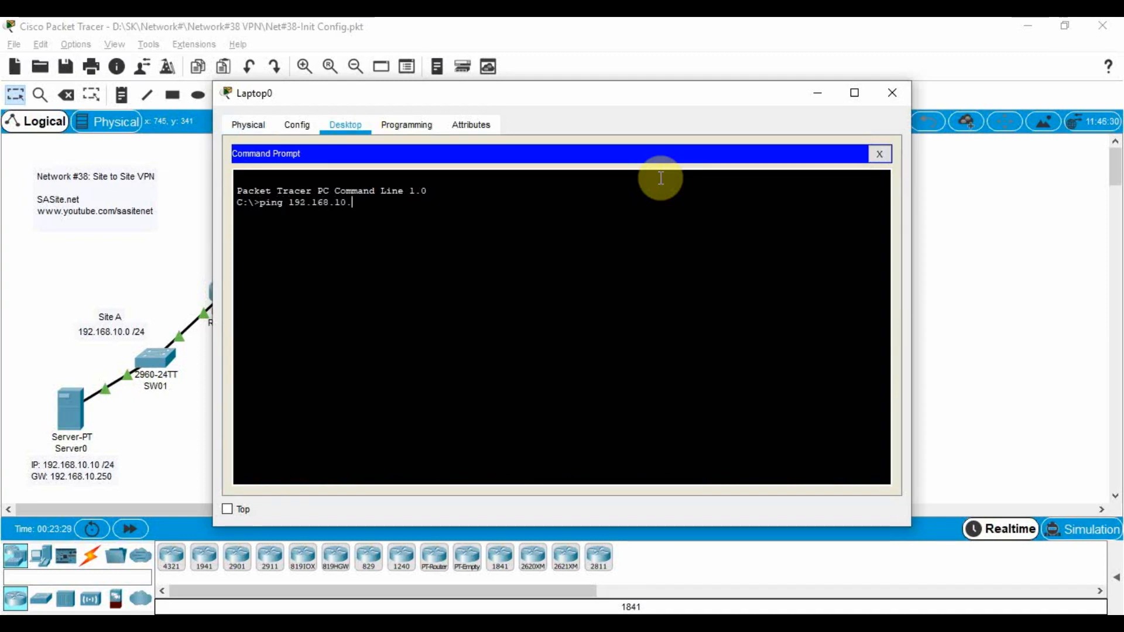
pyautogui.press('Return')
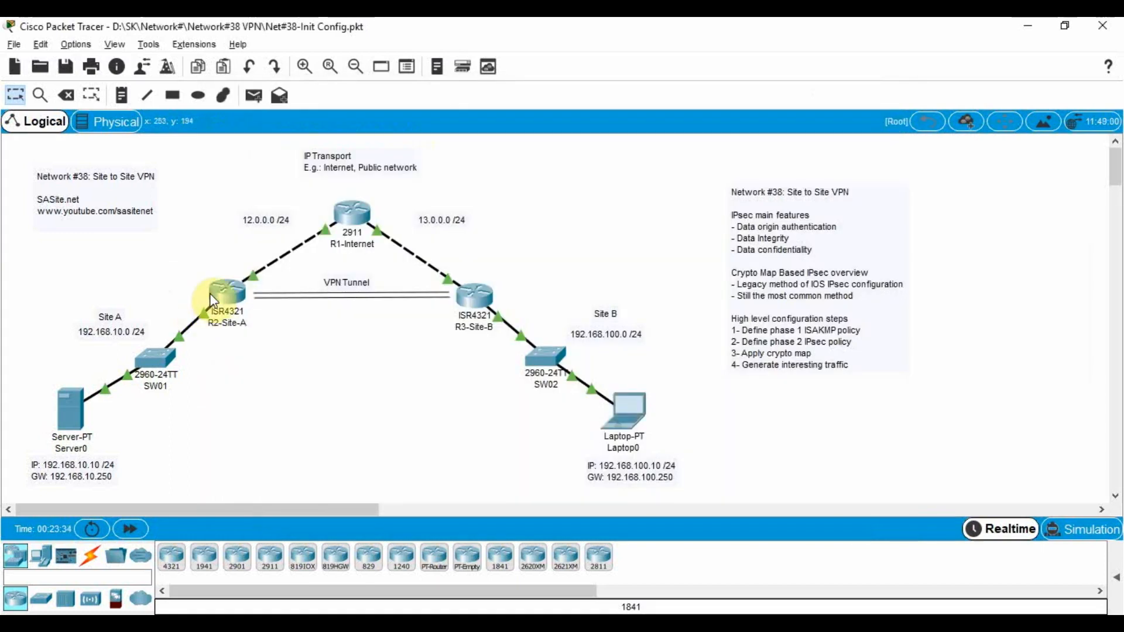
# Step: Rerun show crypto ipsec sa on R2-Site-A and compare the encrypt and decrypt packet counters with the previous output
pyautogui.click(209, 293)
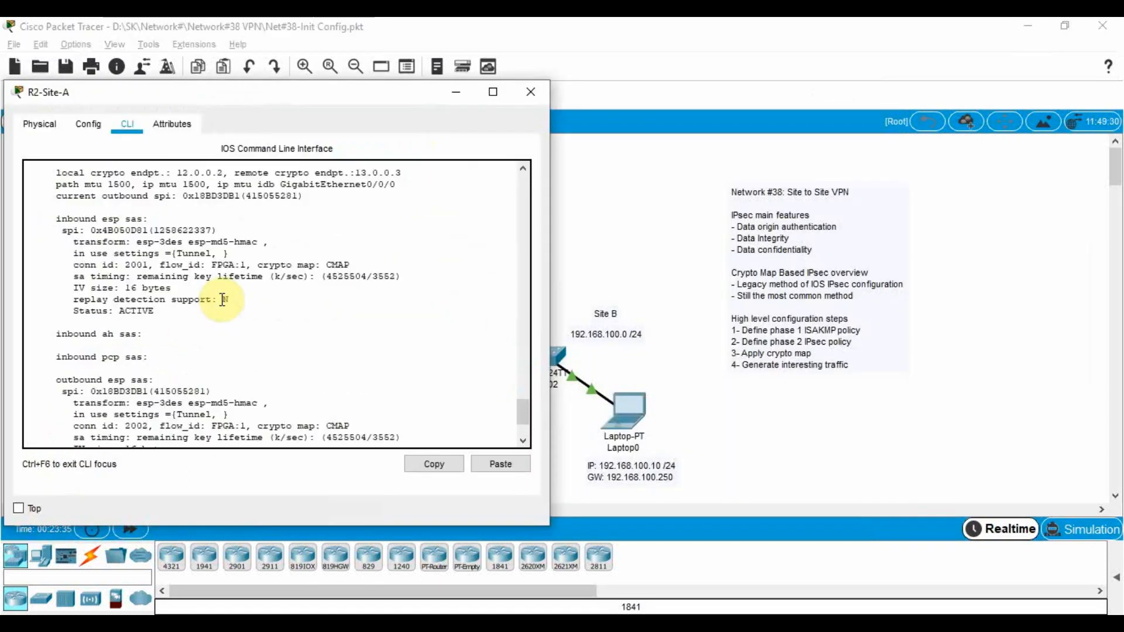
pyautogui.scroll(3, 222, 299)
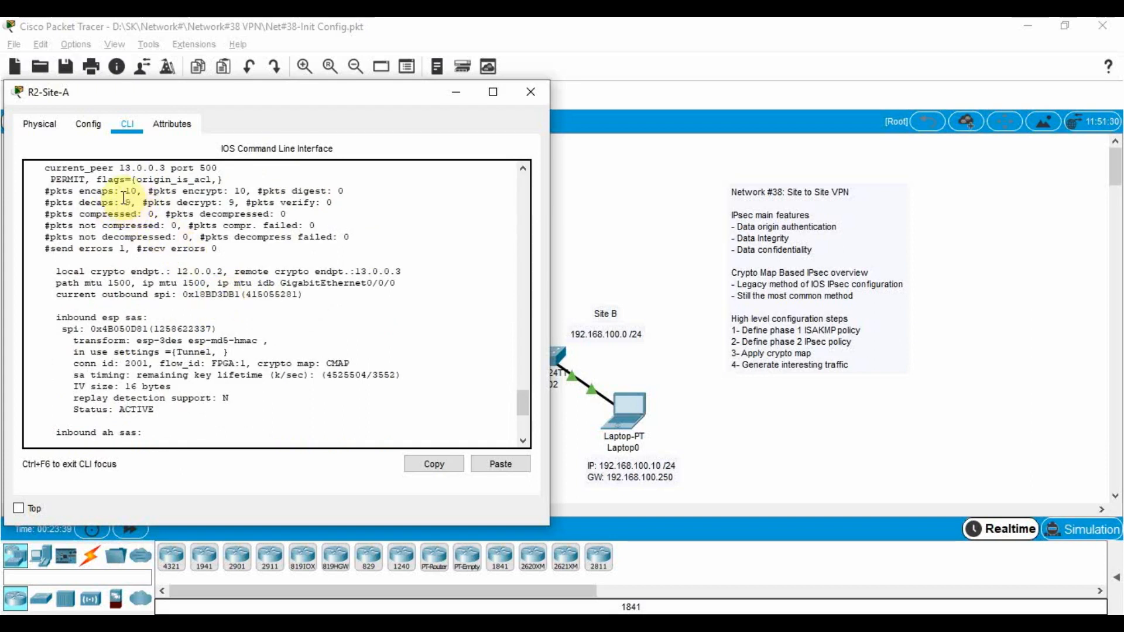
pyautogui.scroll(-6, 135, 229)
pyautogui.press('Up')
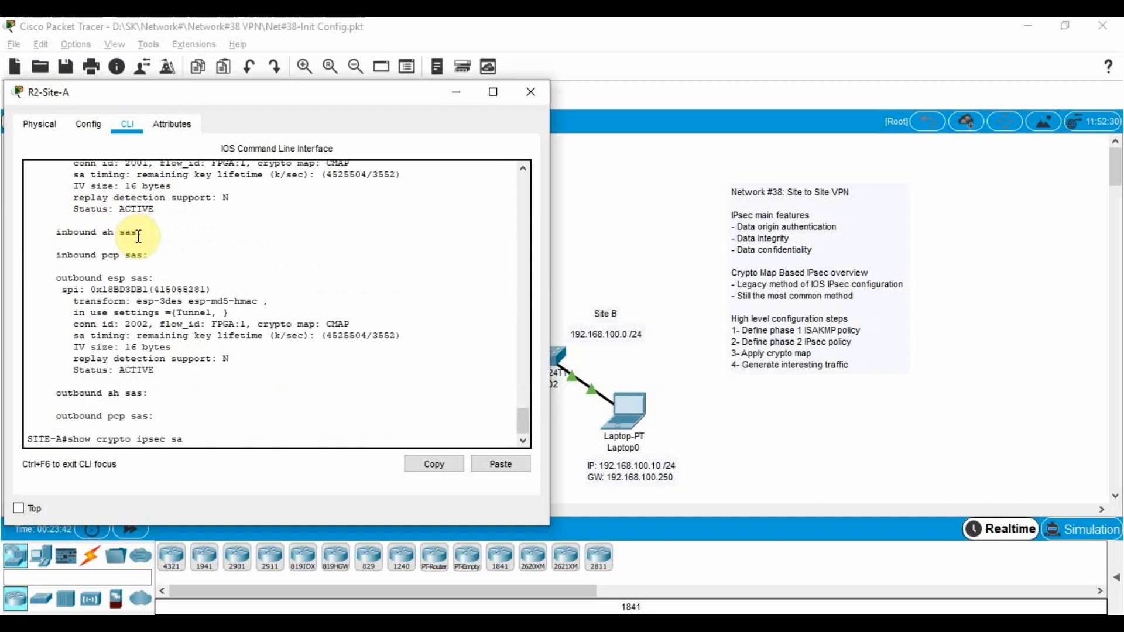
pyautogui.press('Return')
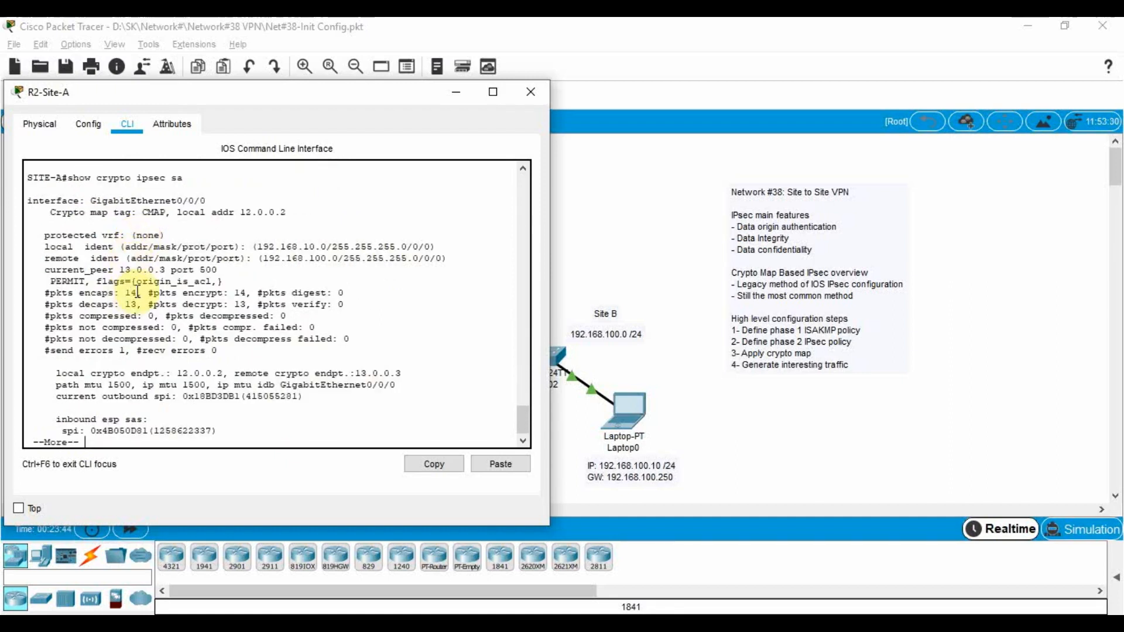
pyautogui.click(657, 271)
# Step: Rerun show cry ipsec sa on R3-Site-B, check its encrypt and decrypt packet counters, and return to the topology
pyautogui.click(477, 306)
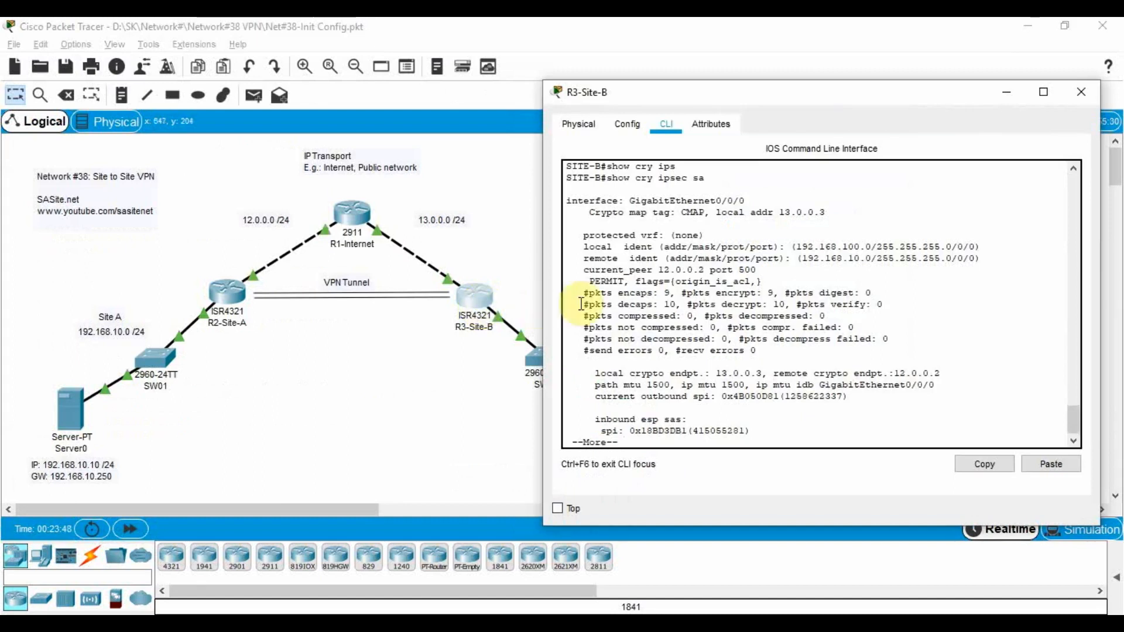
pyautogui.hotkey('ctrl', 'c')
pyautogui.press('Up')
pyautogui.press('Return')
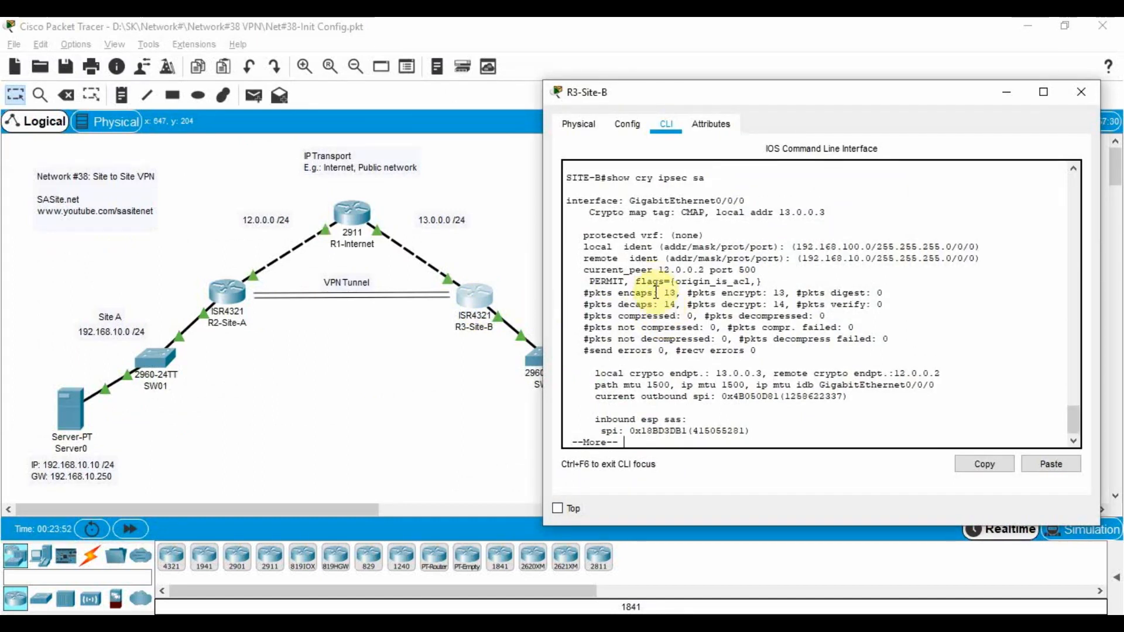
pyautogui.click(382, 397)
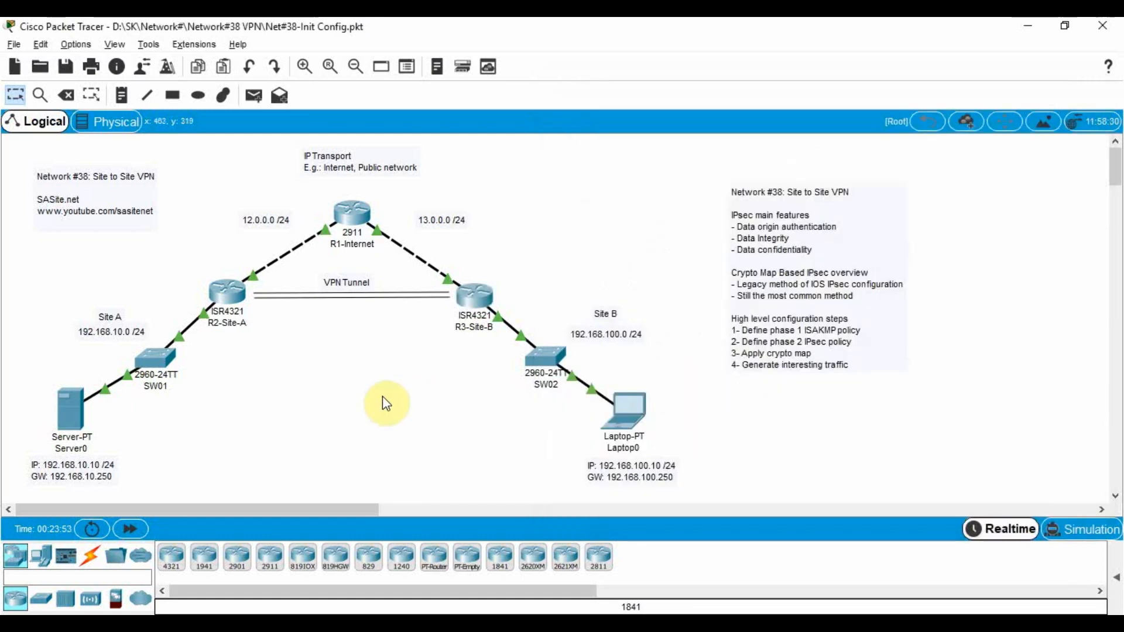